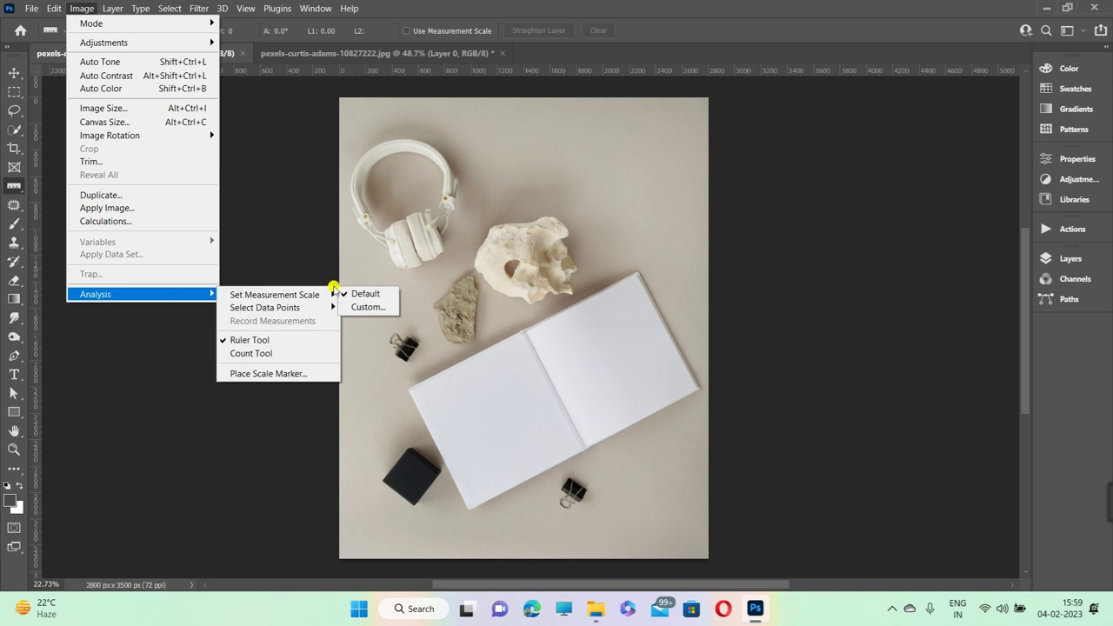
Close the analysis menu unchanged and keep the Ruler Tool as the active tool.
left_click(293, 245)
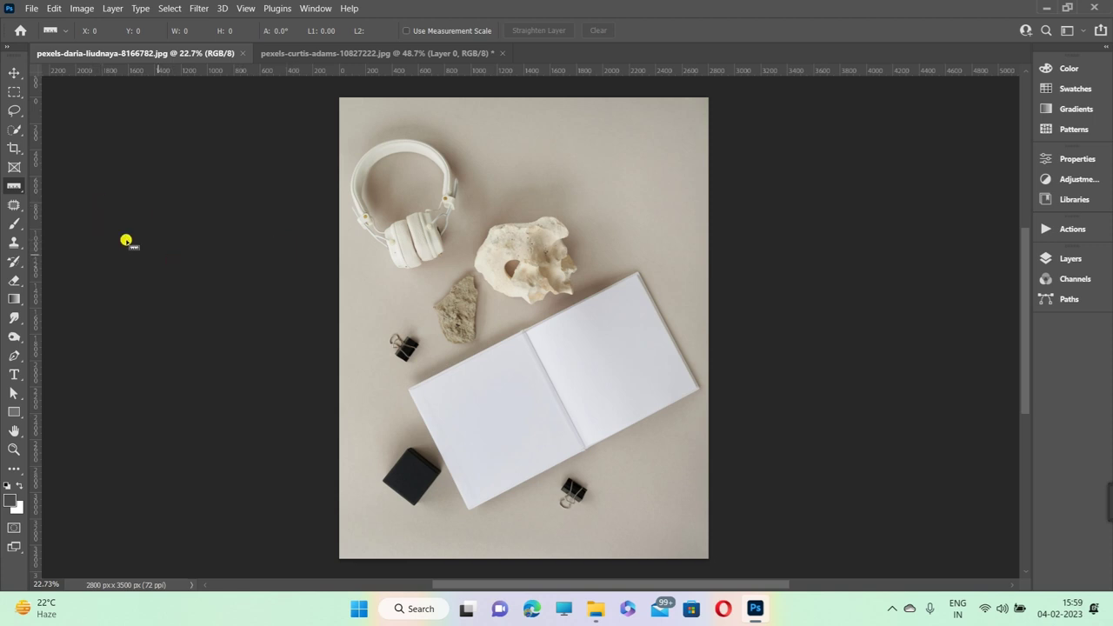
right_click(21, 191)
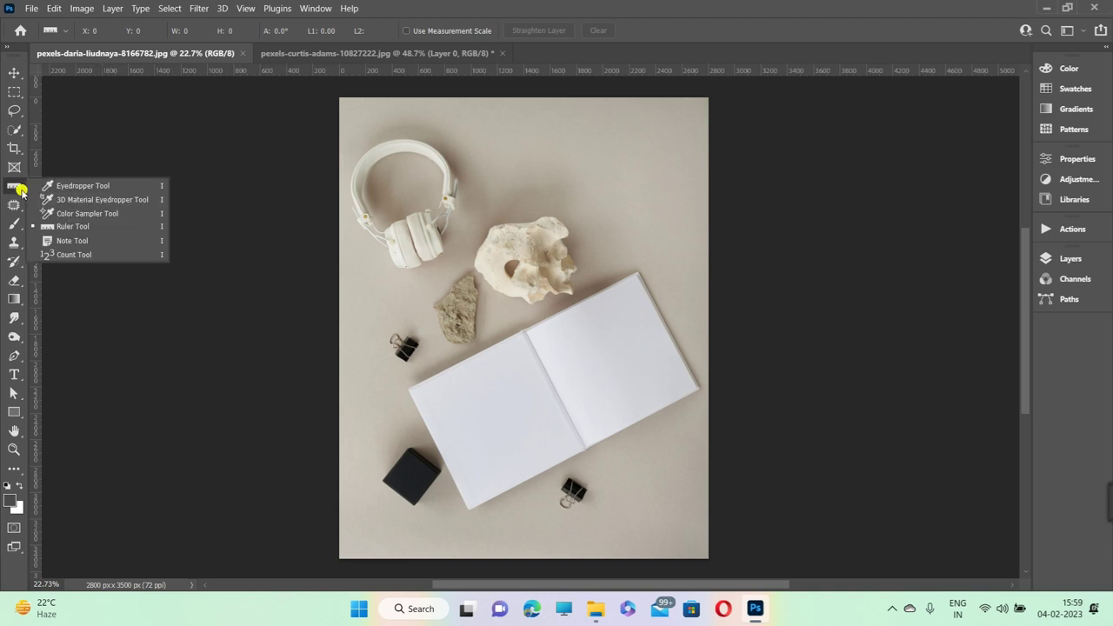
left_click(76, 233)
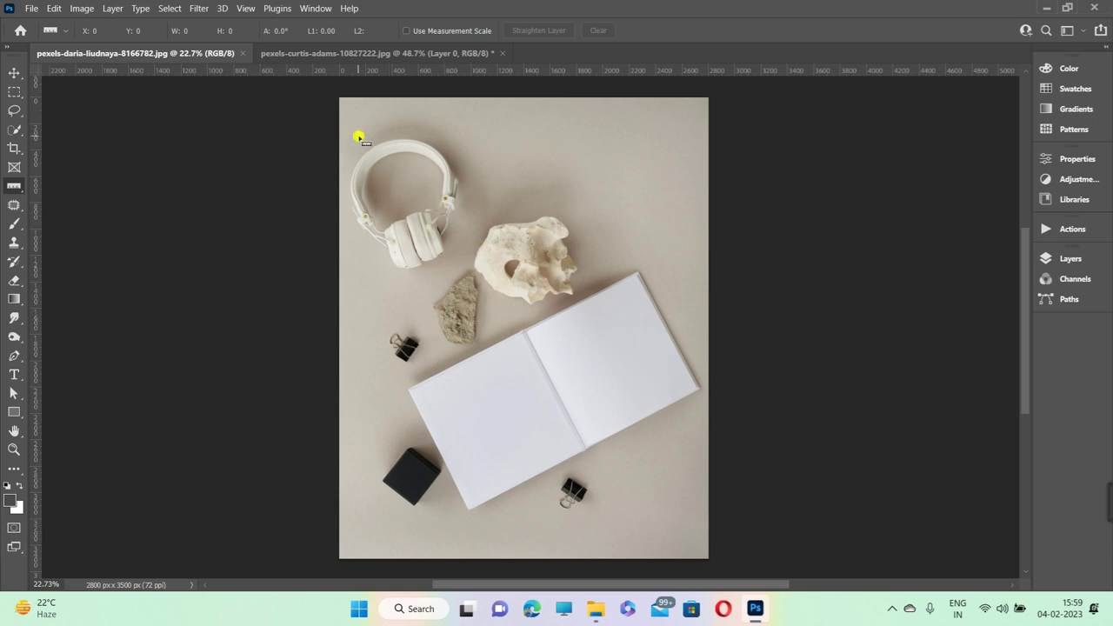
right_click(23, 192)
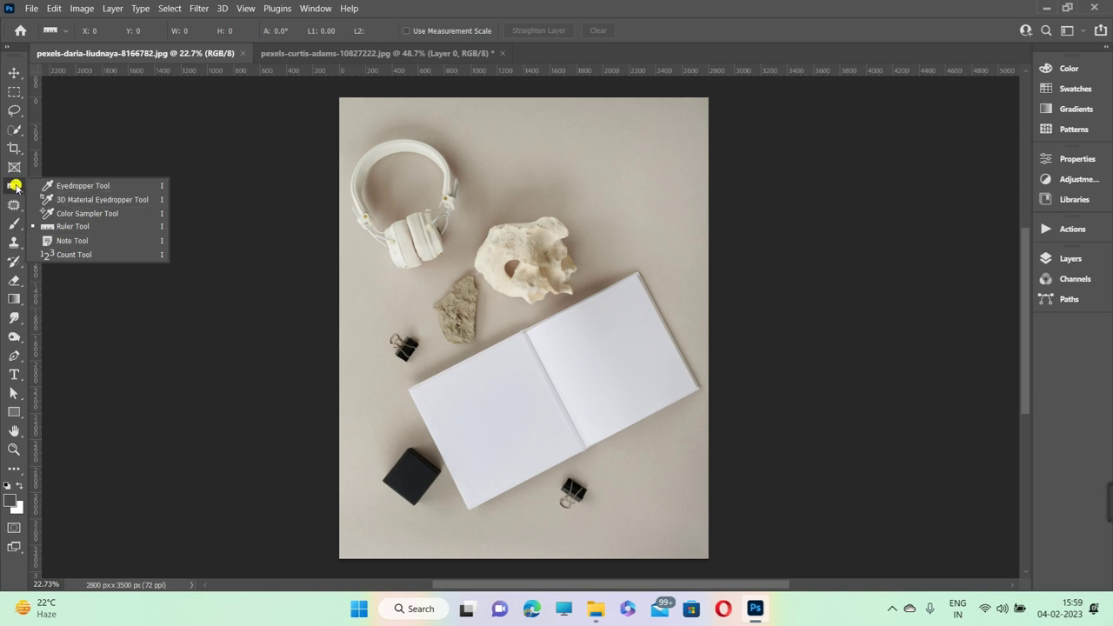
left_click(73, 227)
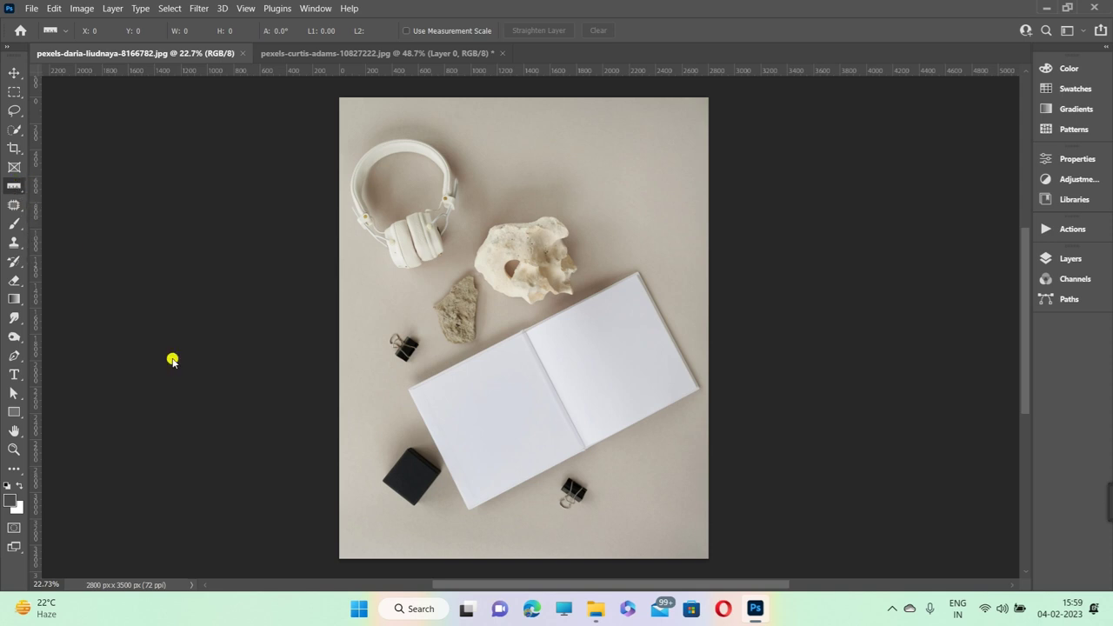
right_click(15, 190)
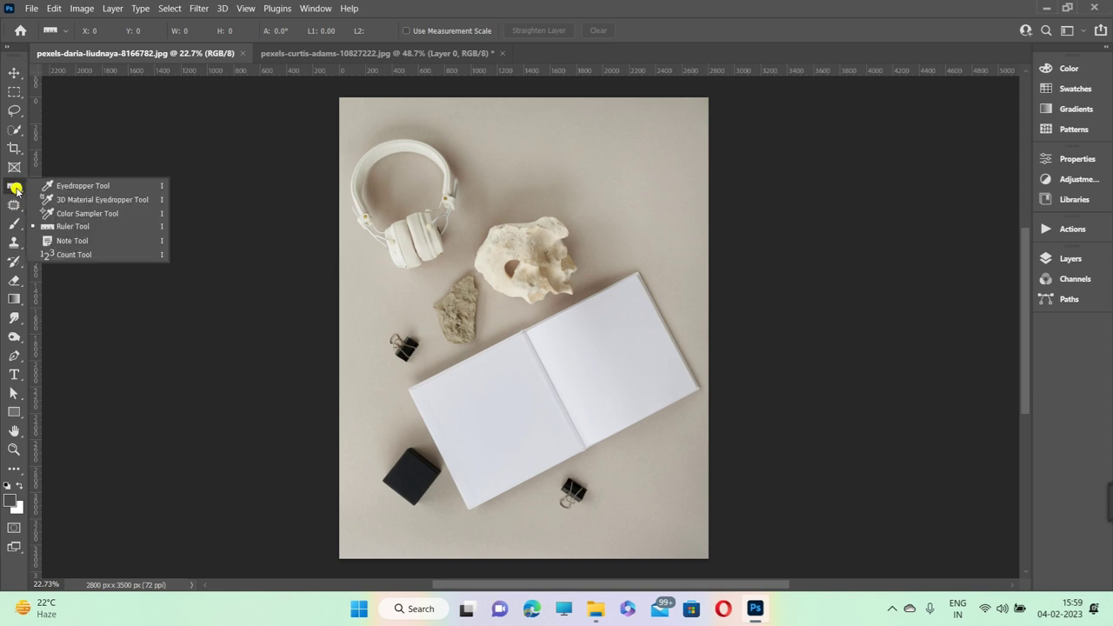
left_click(69, 229)
Keep the default measurement scale, measure the notebook edge, then a full-height vertical line (3496 px).
left_click(81, 9)
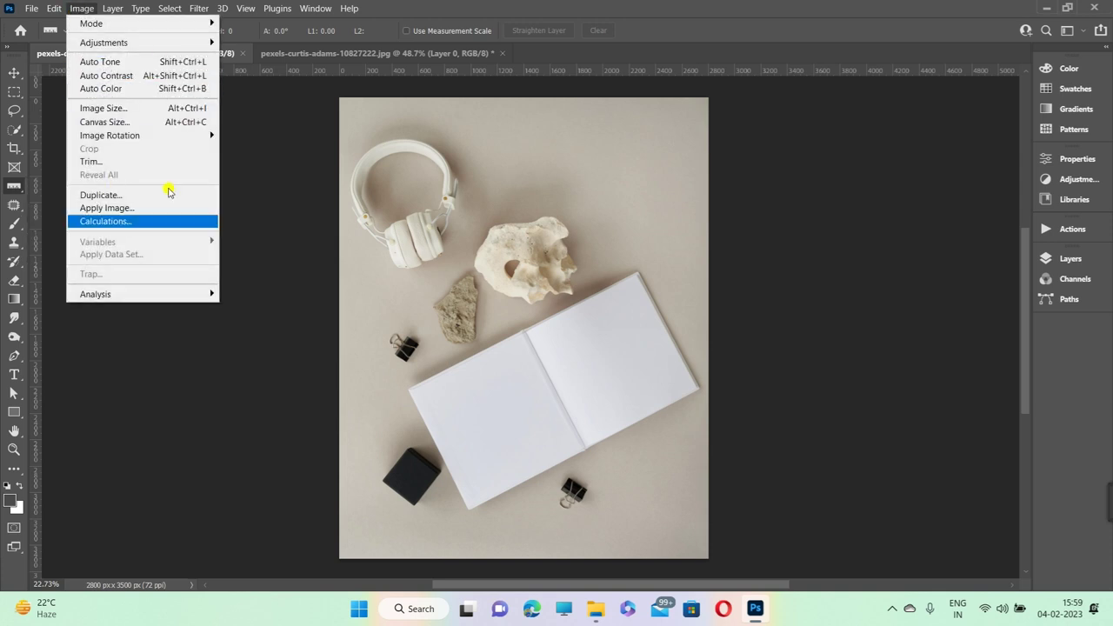
mouse_move(95, 294)
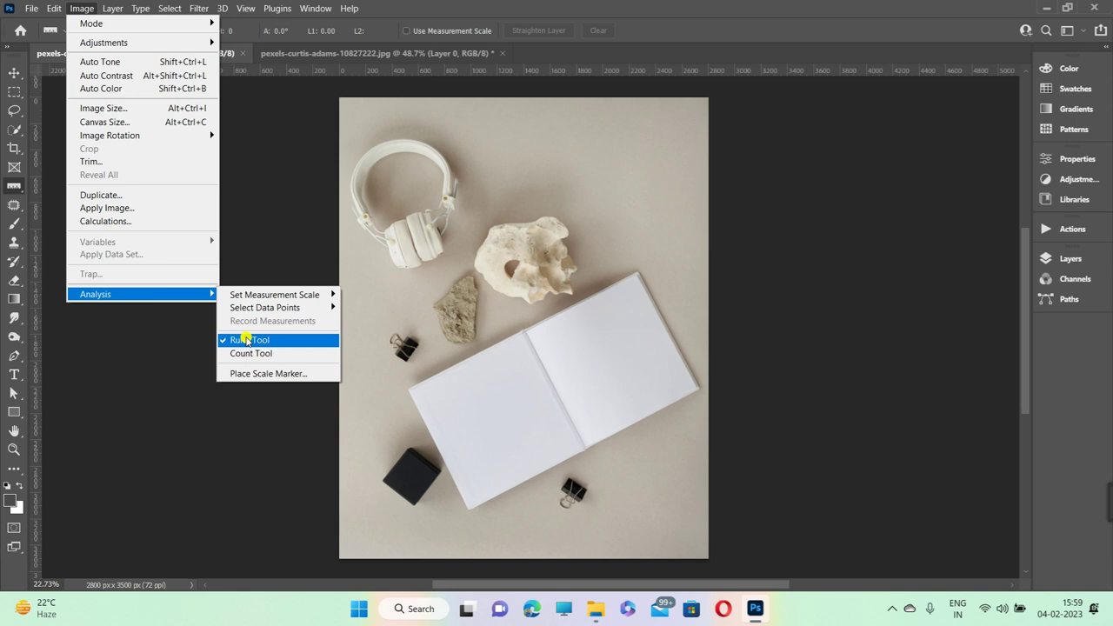
mouse_move(274, 295)
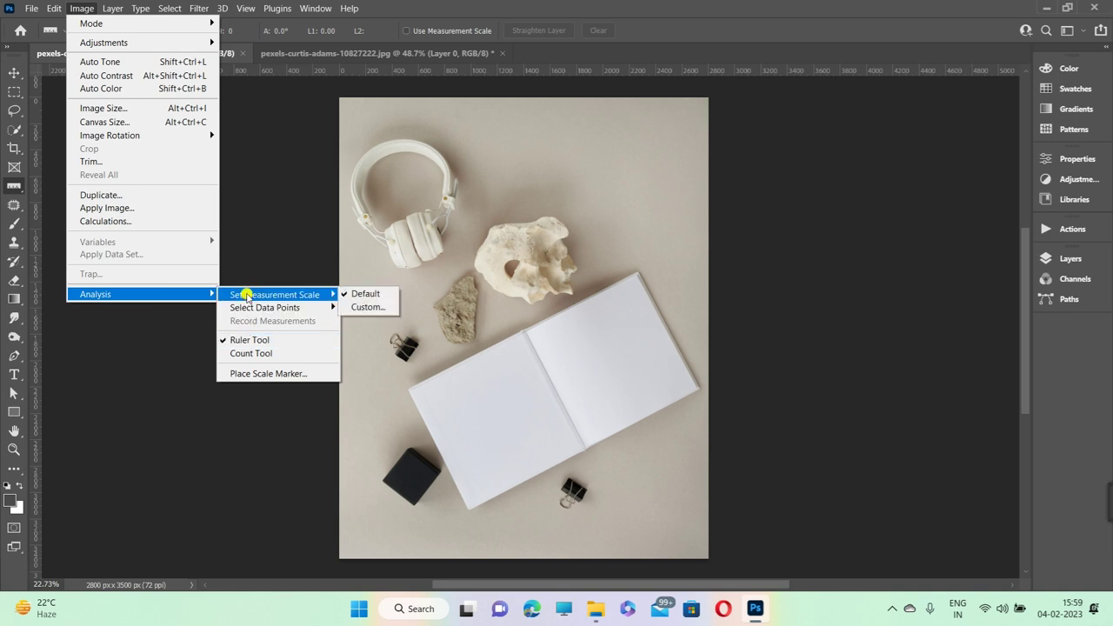
left_click(364, 295)
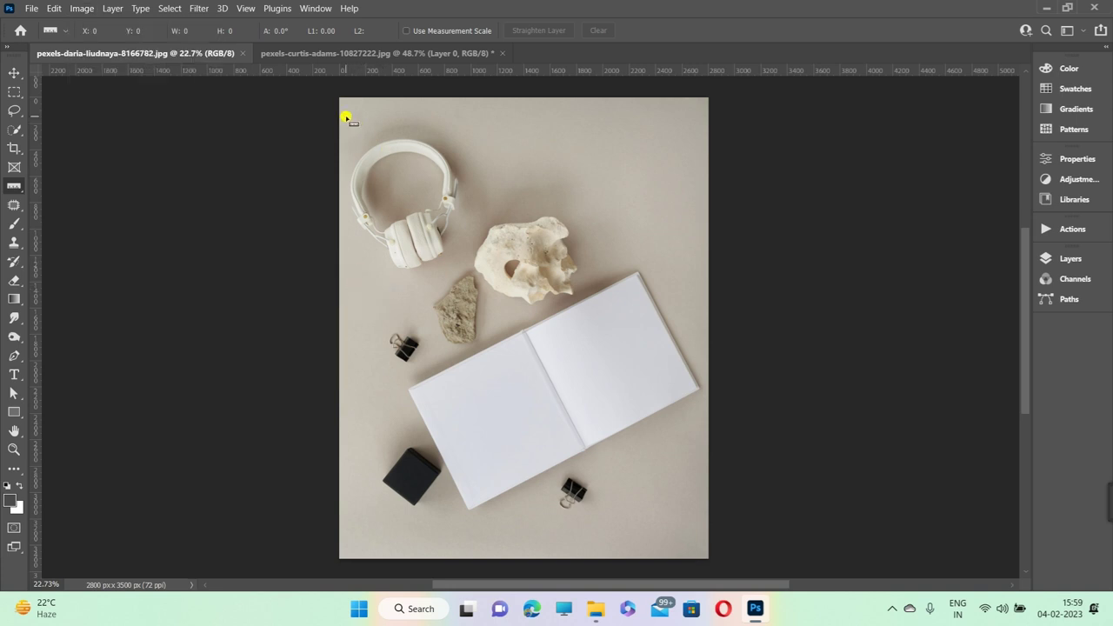
left_click_drag(410, 392, 637, 276)
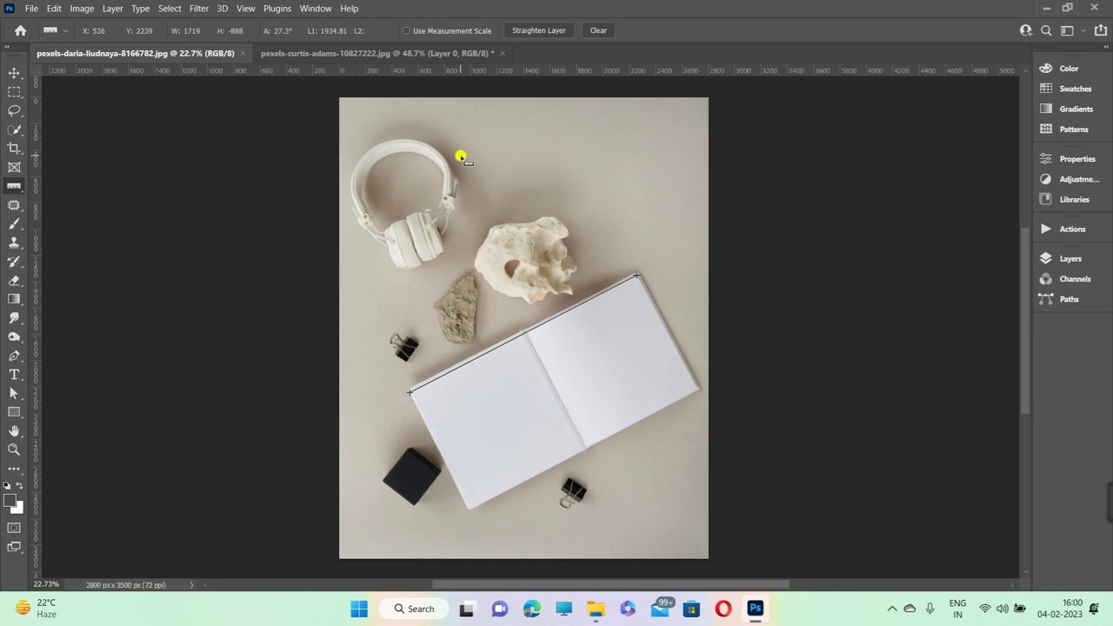
left_click_drag(366, 97, 366, 558)
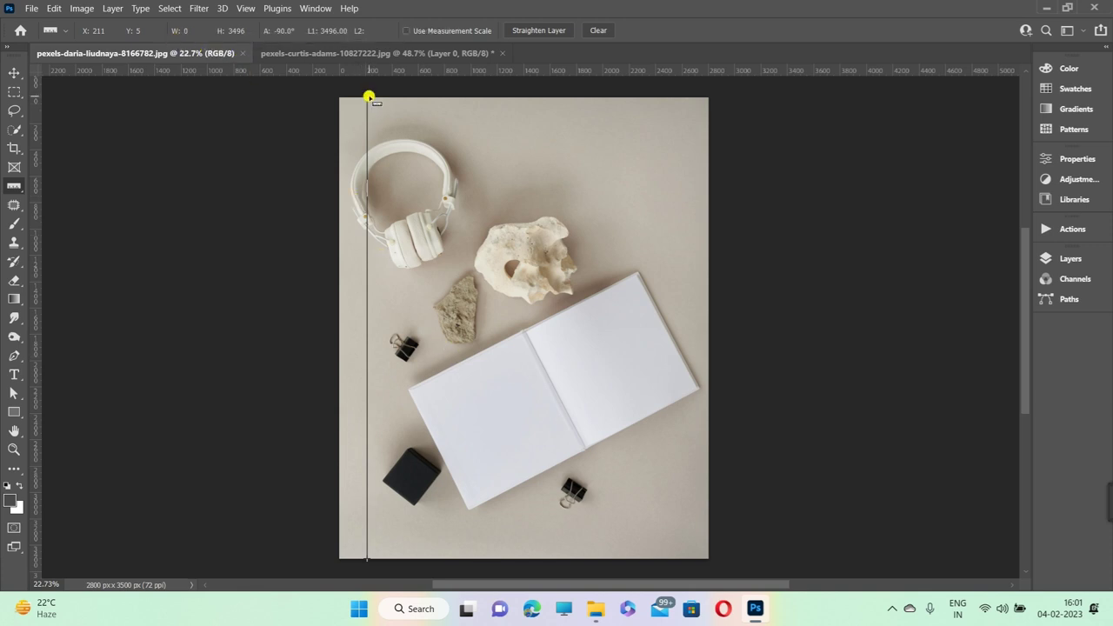
Adjust the vertical ruler line, try a diagonal line above the headphones, then clear the measurement.
left_click_drag(368, 98, 428, 102)
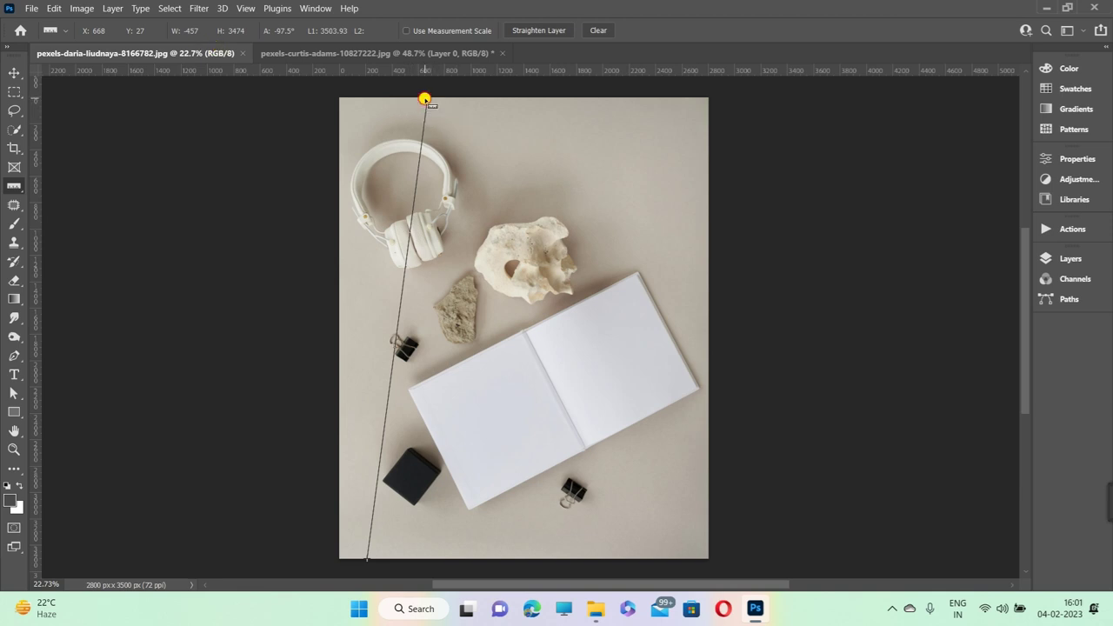
mouse_move(423, 103)
left_mouse_down()
mouse_move(348, 100)
mouse_move(366, 102)
left_mouse_up()
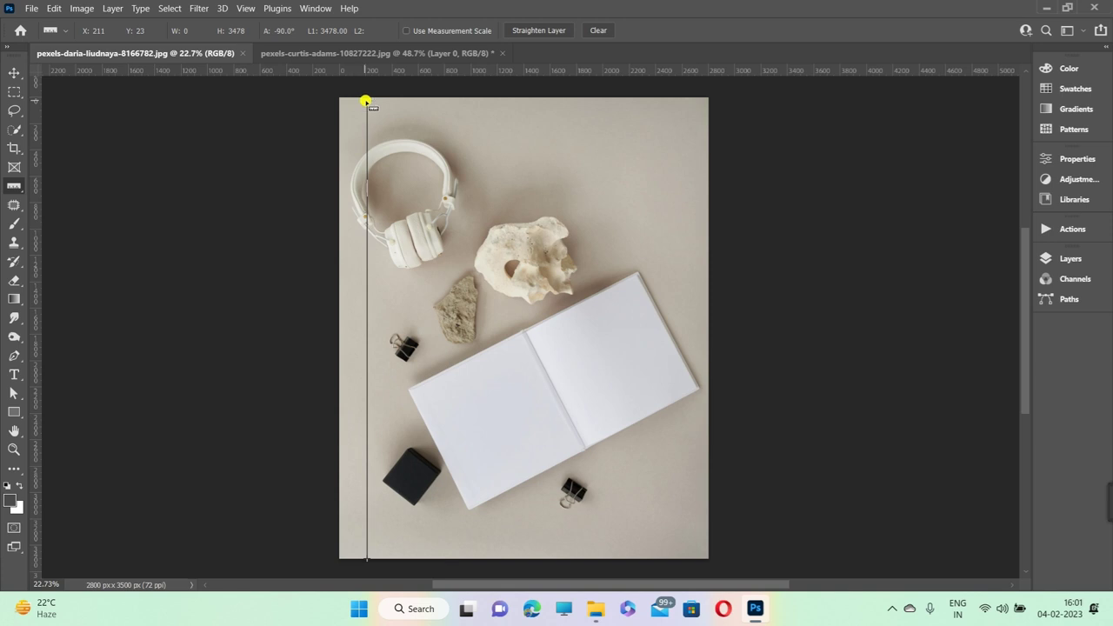
left_click_drag(372, 102, 562, 167)
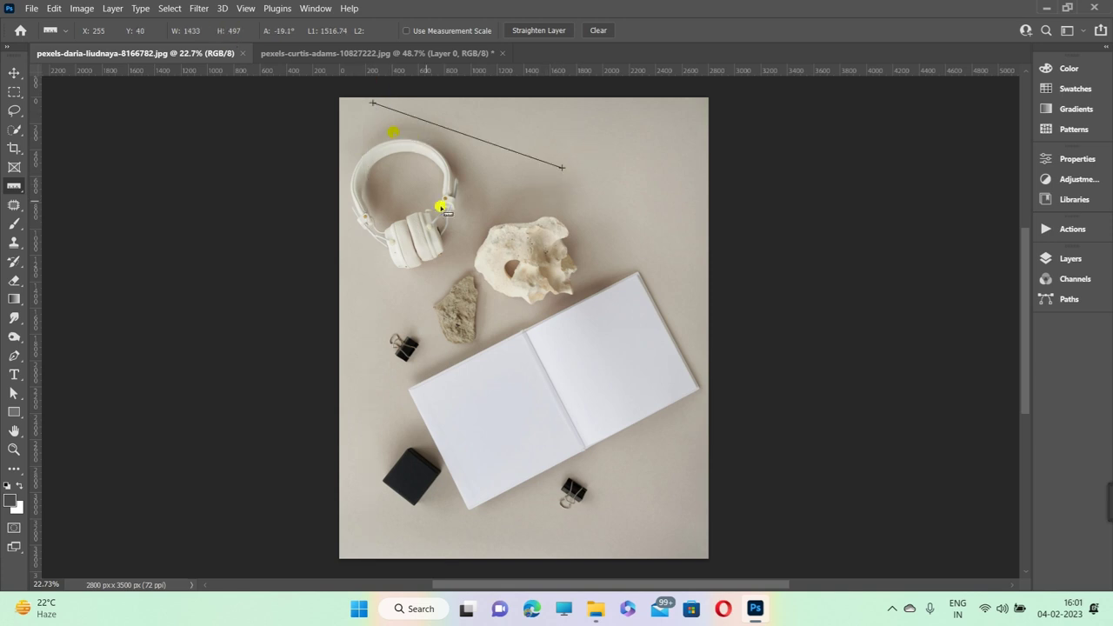
left_click(597, 30)
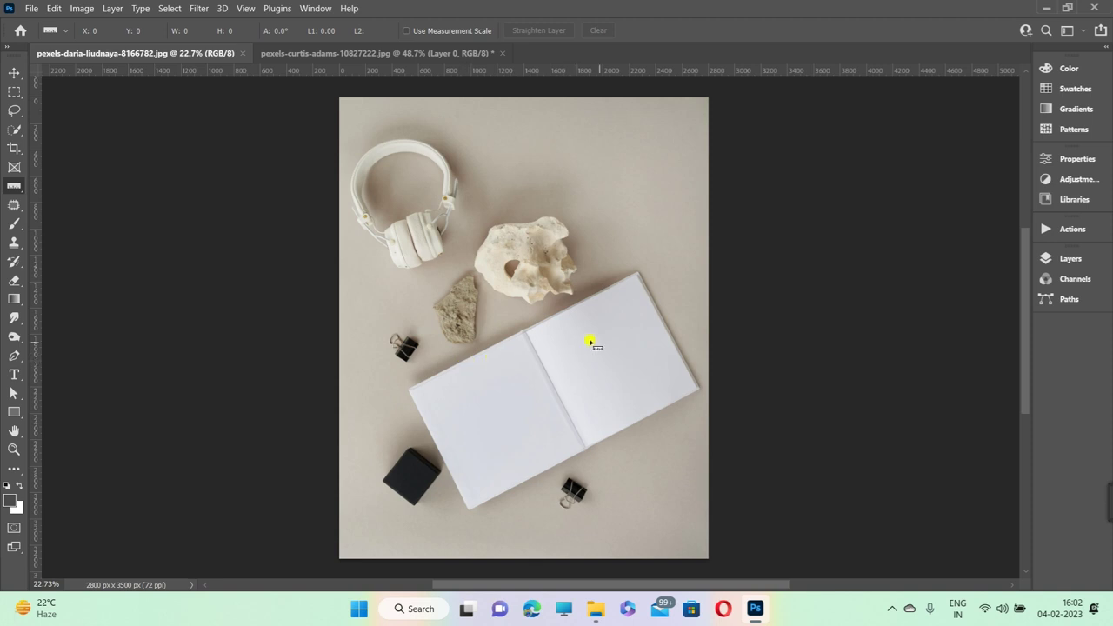
Start a Custom measurement scale and measure the notebook's top edge as 988 pixels.
left_click(80, 8)
mouse_move(96, 294)
mouse_move(274, 295)
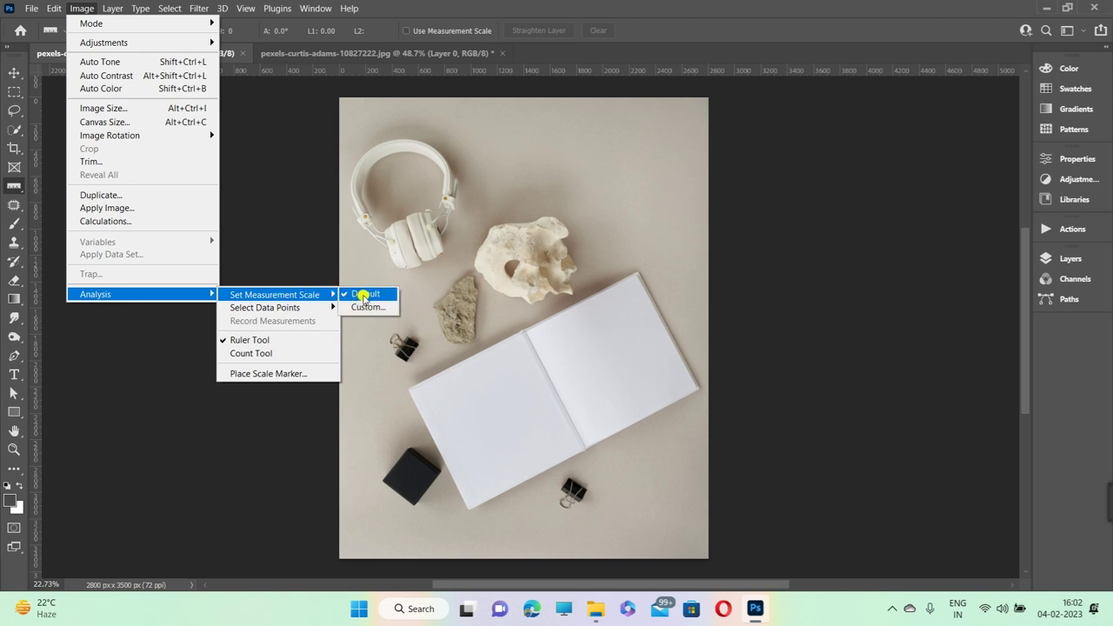
left_click(367, 309)
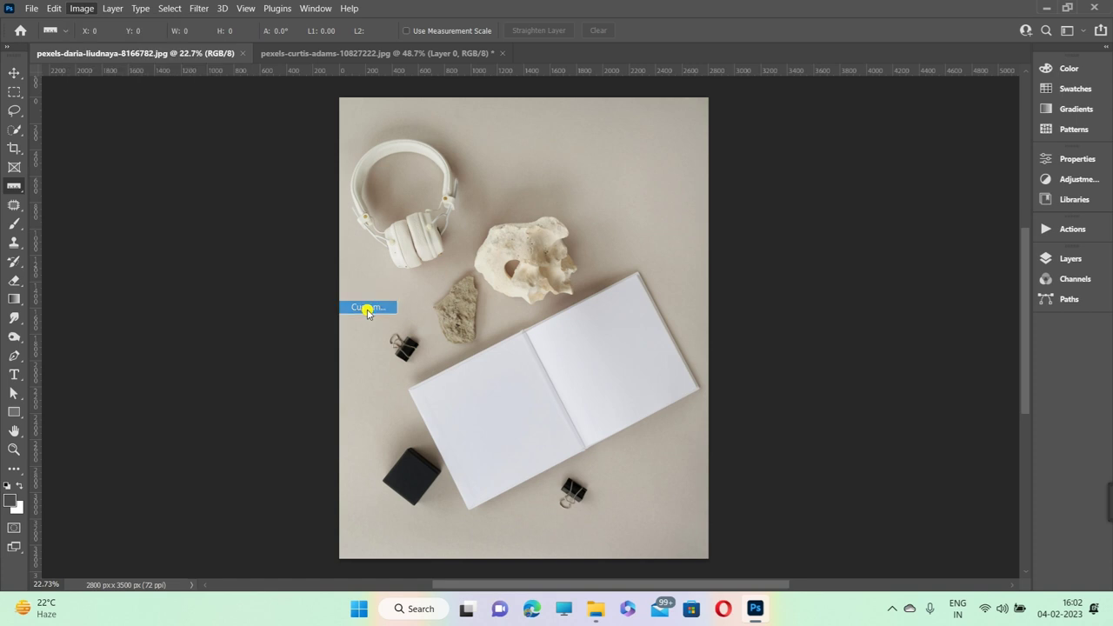
left_click_drag(586, 139, 832, 196)
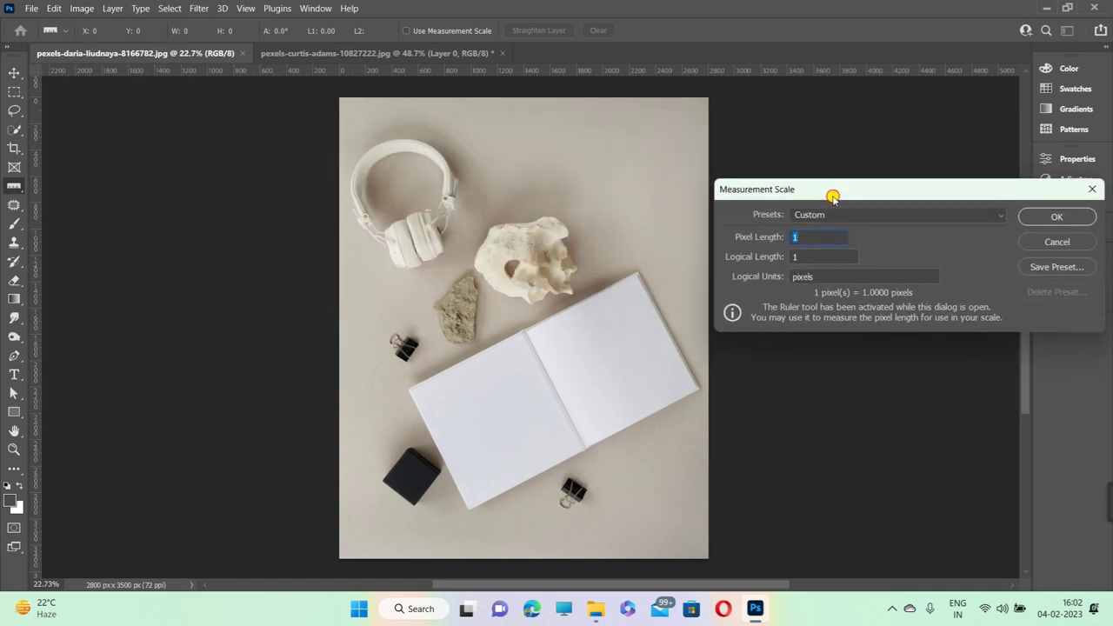
mouse_move(406, 391)
left_mouse_down()
mouse_move(478, 386)
mouse_move(522, 331)
left_mouse_up()
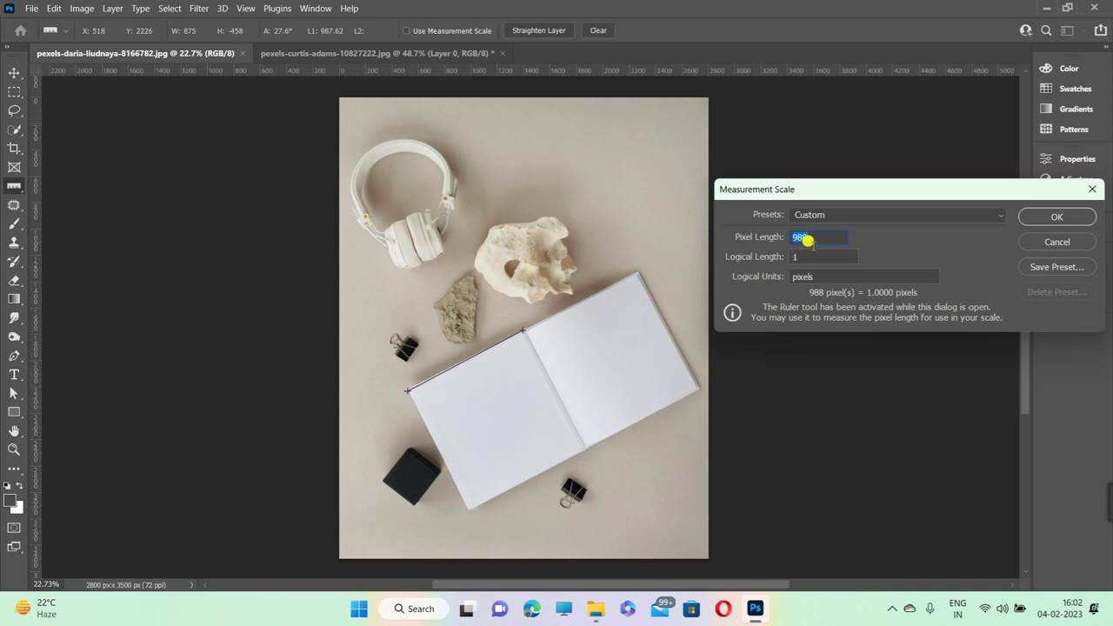
left_click(809, 256)
Enter logical length 5 with units cm and apply the 988 px = 5 cm scale.
key("BackSpace")
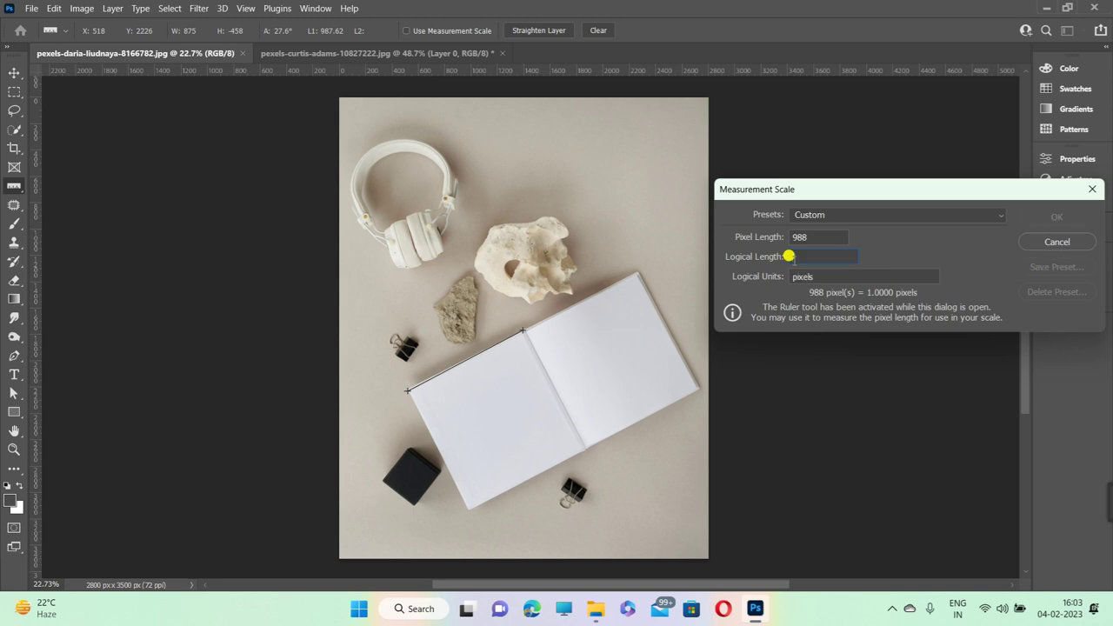
type("5")
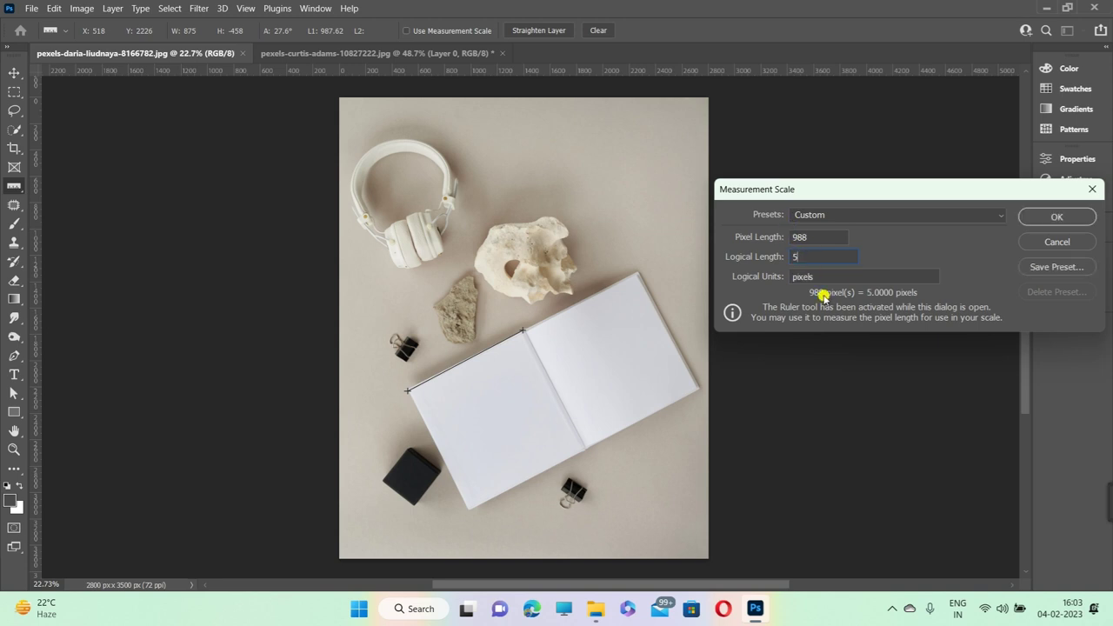
left_click_drag(818, 275, 786, 276)
type("cm")
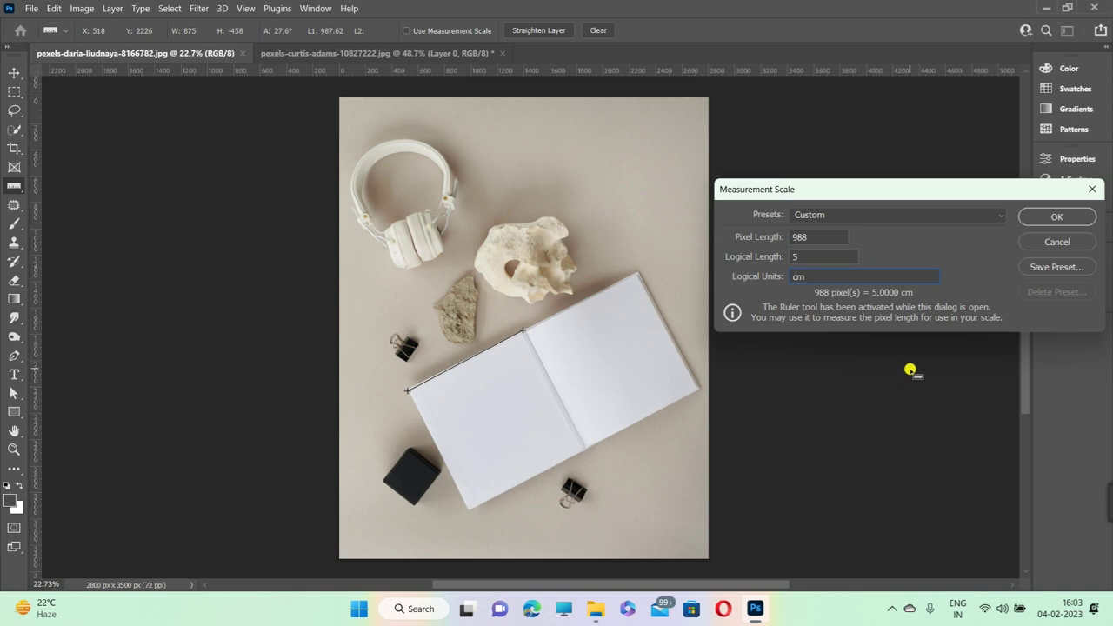
key("Left")
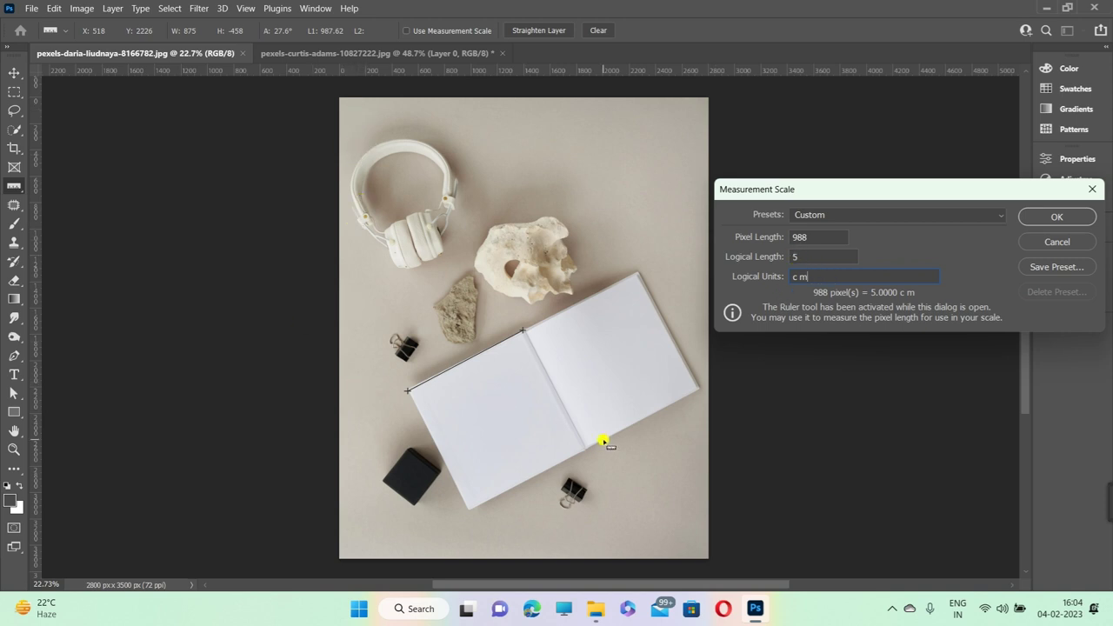
left_click(1062, 221)
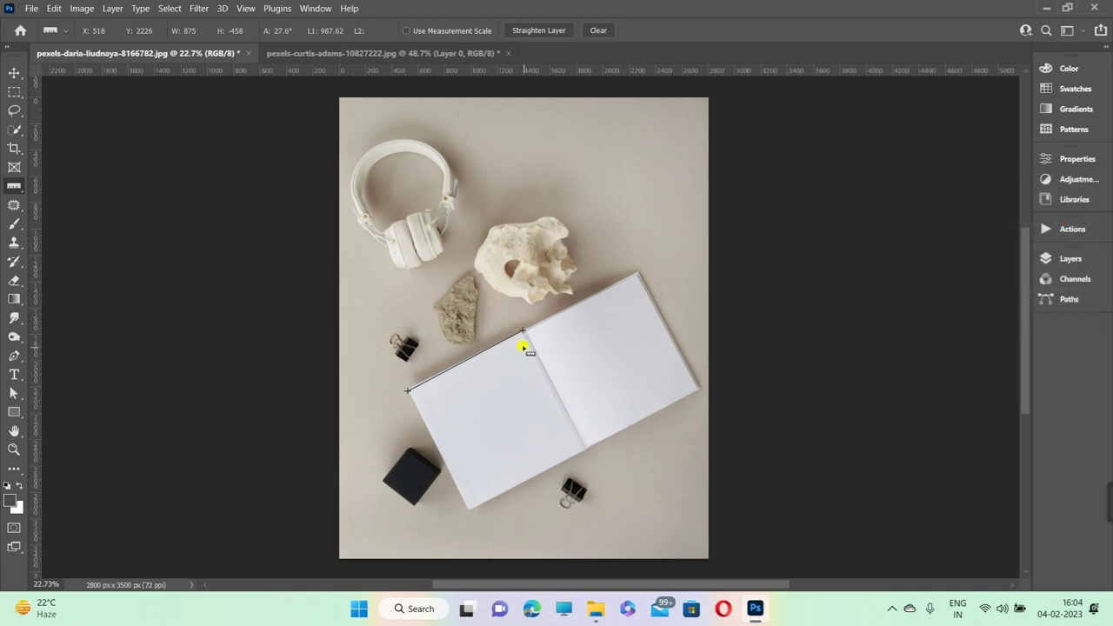
Extend the ruler line to the notebook's top corner, then move its end onto the stone.
left_click_drag(521, 330, 637, 275)
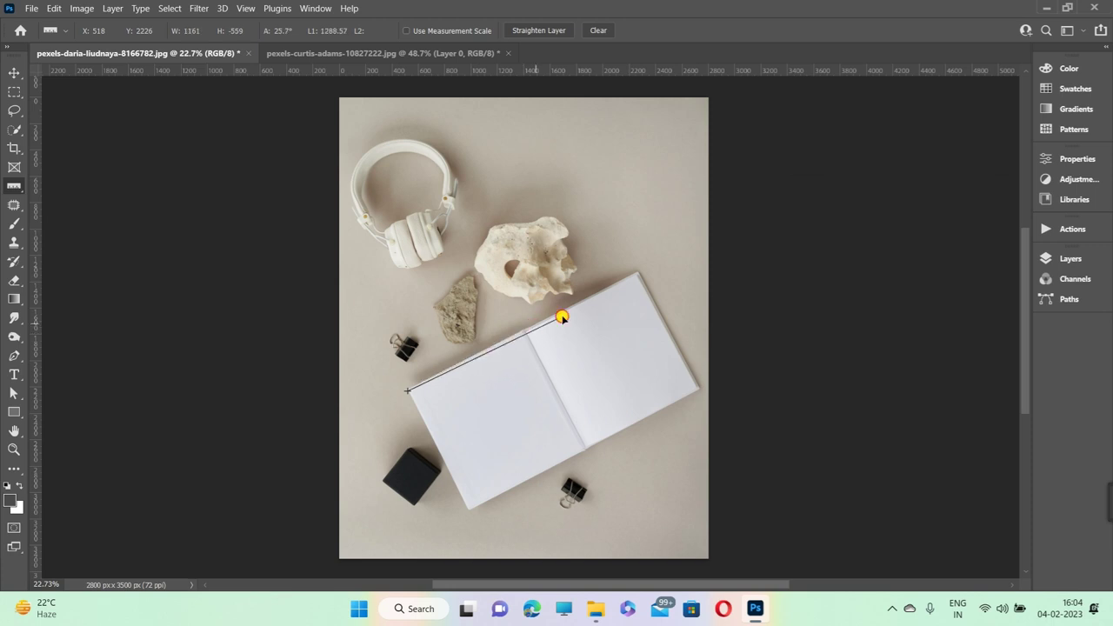
left_click_drag(636, 275, 638, 274)
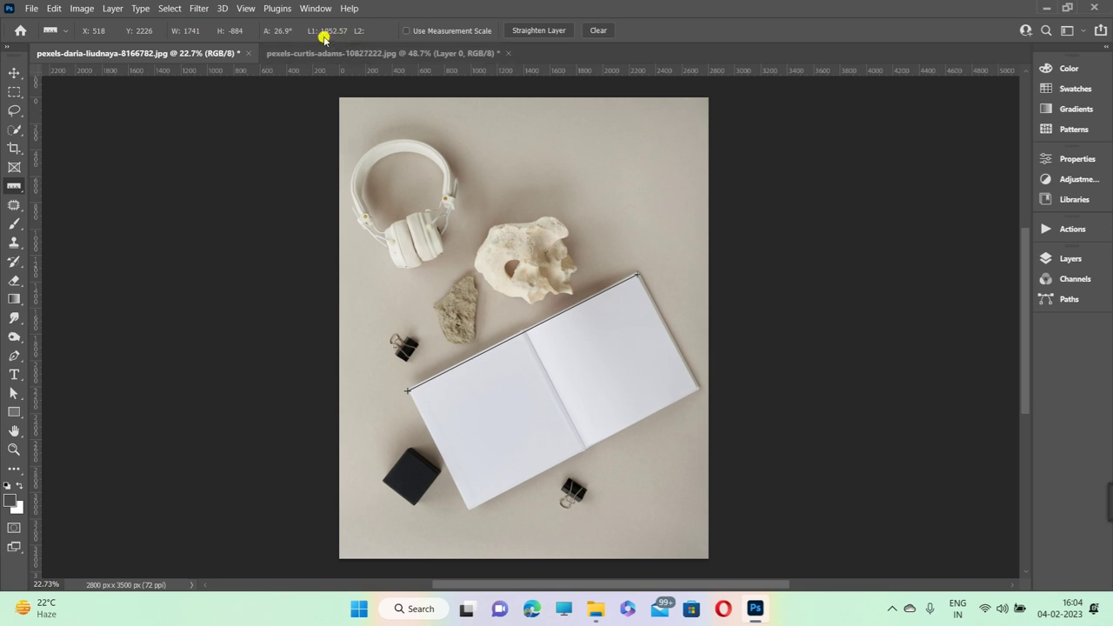
left_click_drag(638, 279, 475, 331)
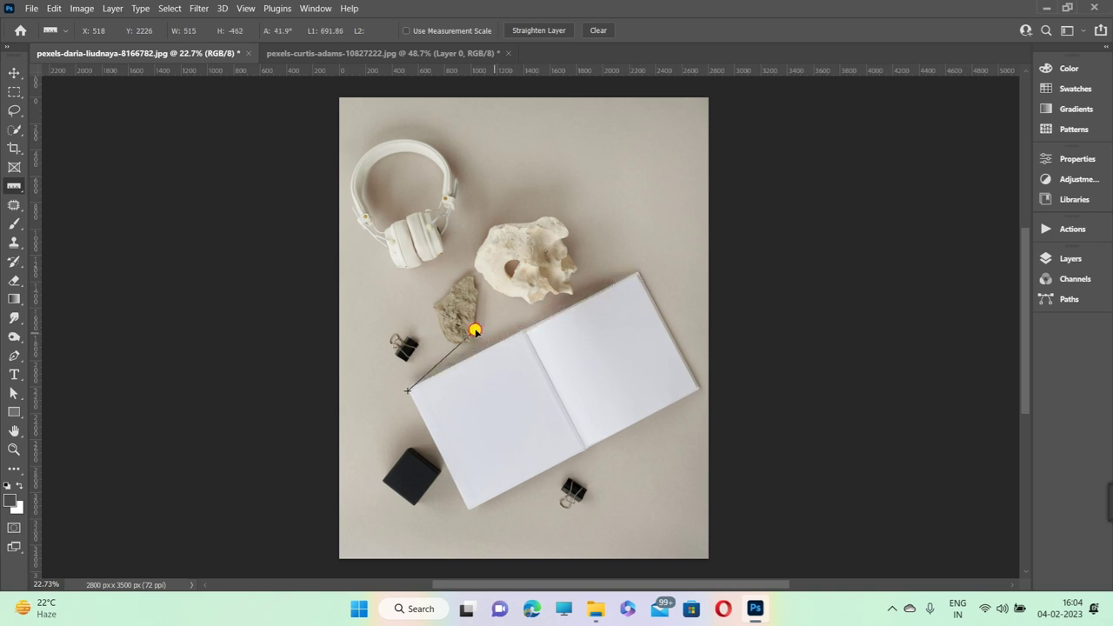
Draw a straight vertical ruler line down the photo's full height, reading 3505 px at 90.0°.
left_click_drag(381, 98, 371, 555)
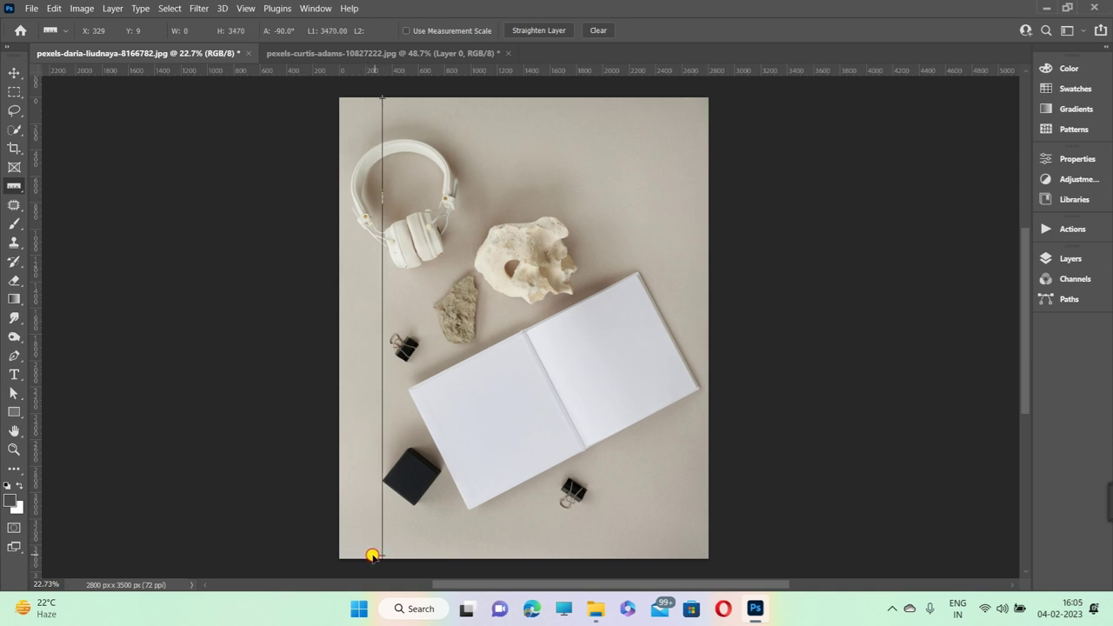
left_click_drag(370, 555, 391, 125)
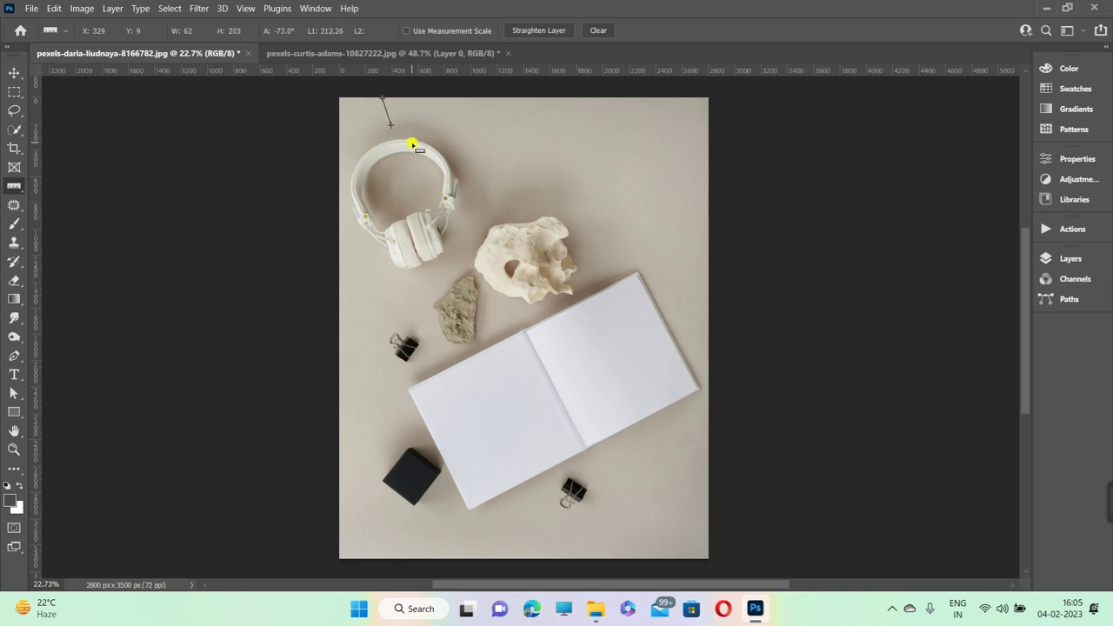
left_click_drag(382, 101, 377, 561)
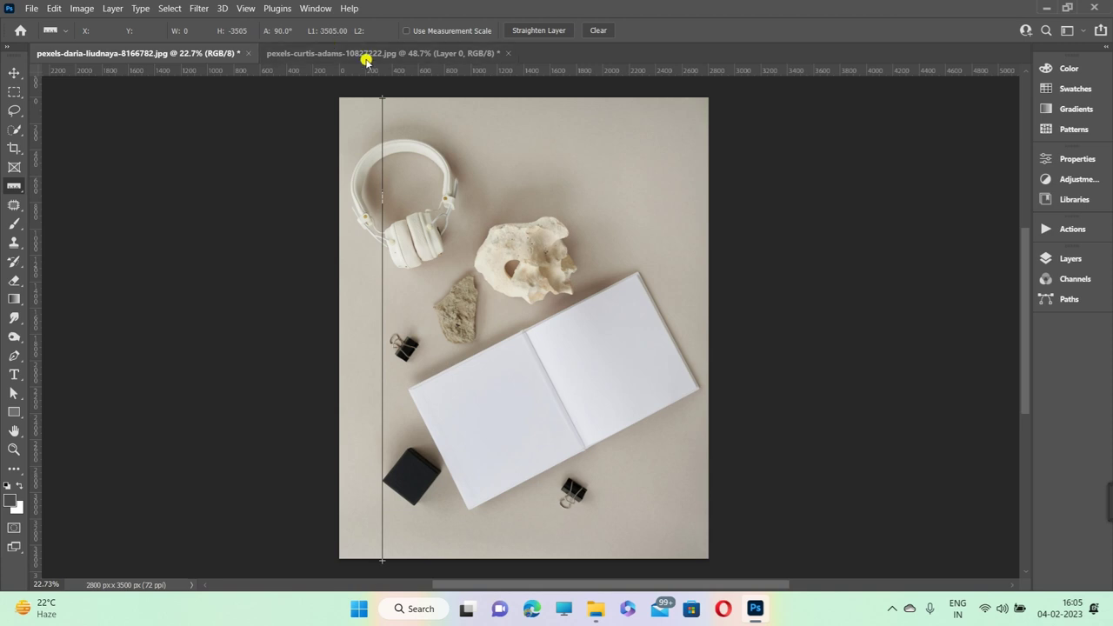
Toggle Use Measurement Scale to compare the 17.74 scaled reading with pixels, then undo the line.
left_click(406, 32)
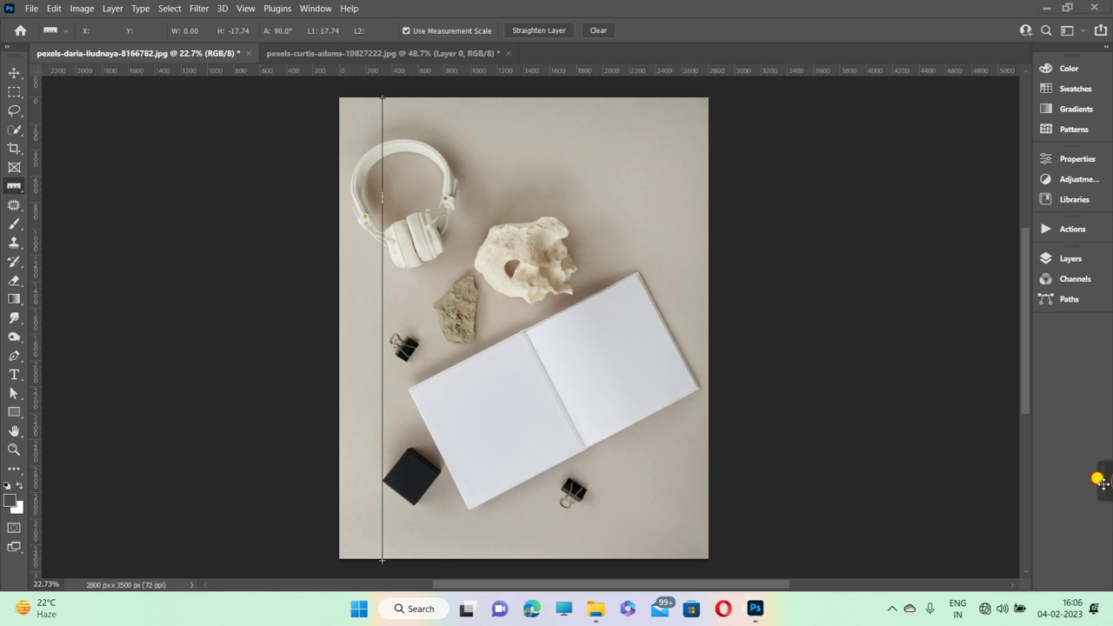
left_click(408, 32)
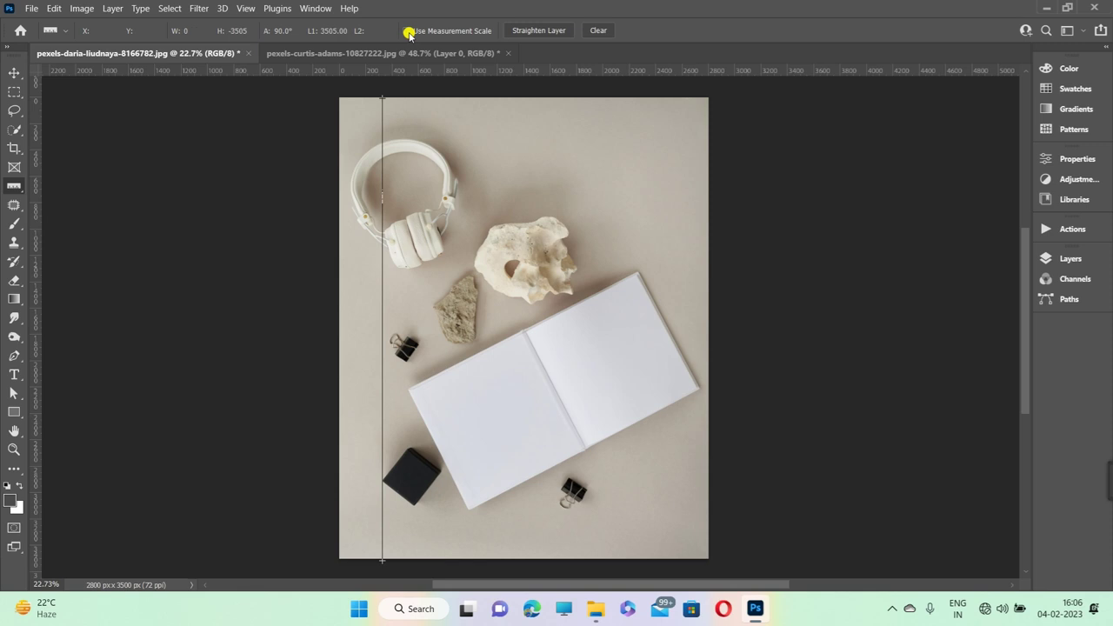
left_click(408, 32)
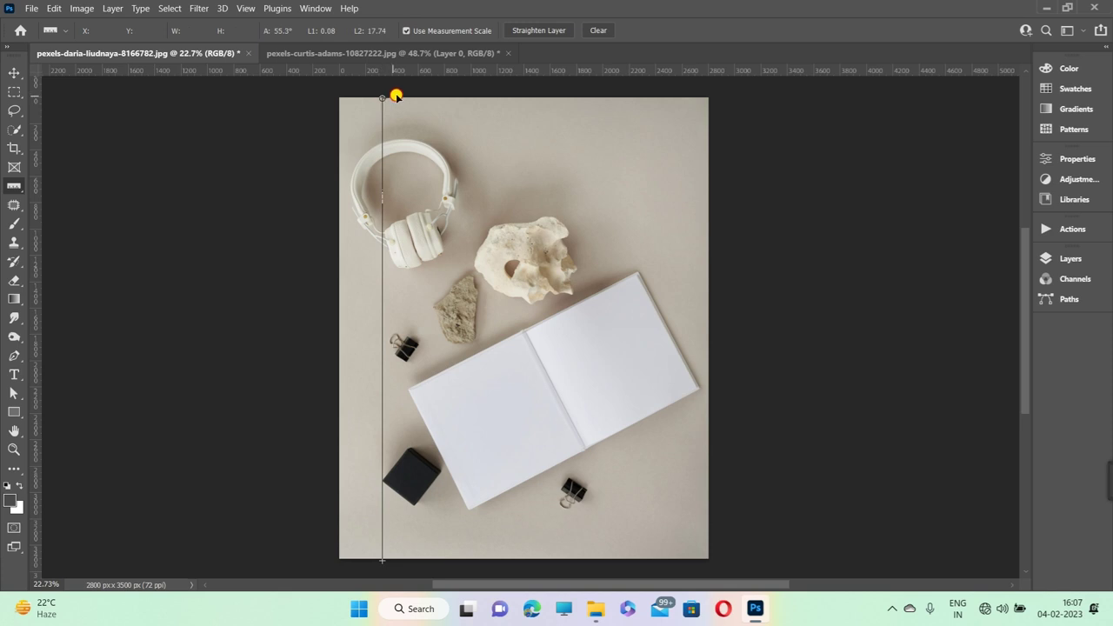
key("ctrl+z")
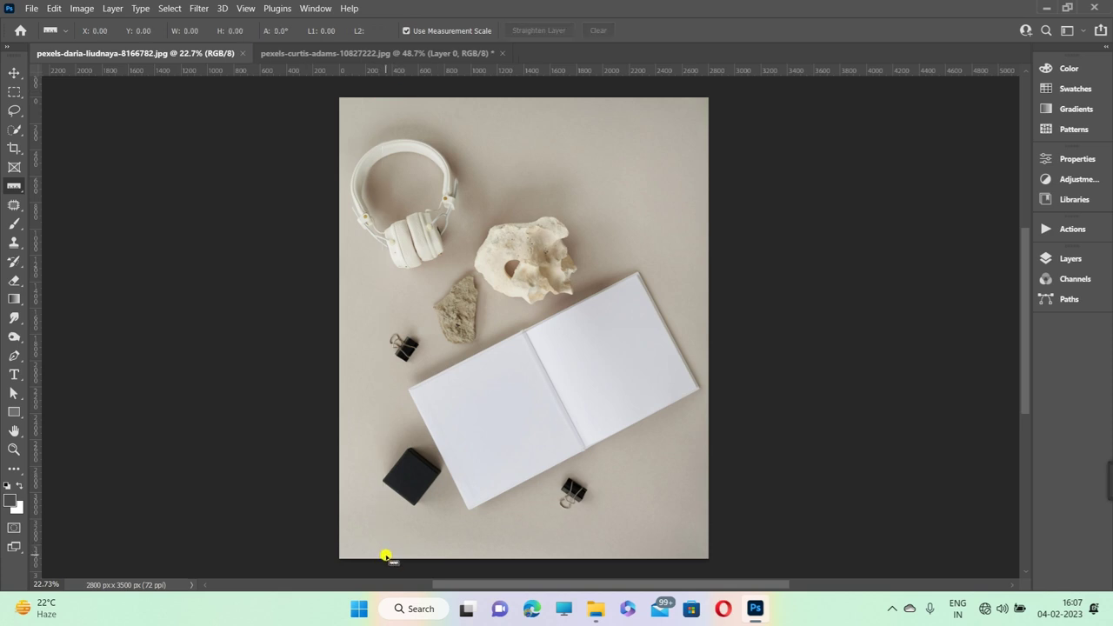
Measure diagonally from the photo's bottom edge to the shell, then clear it.
left_click_drag(386, 558, 586, 207)
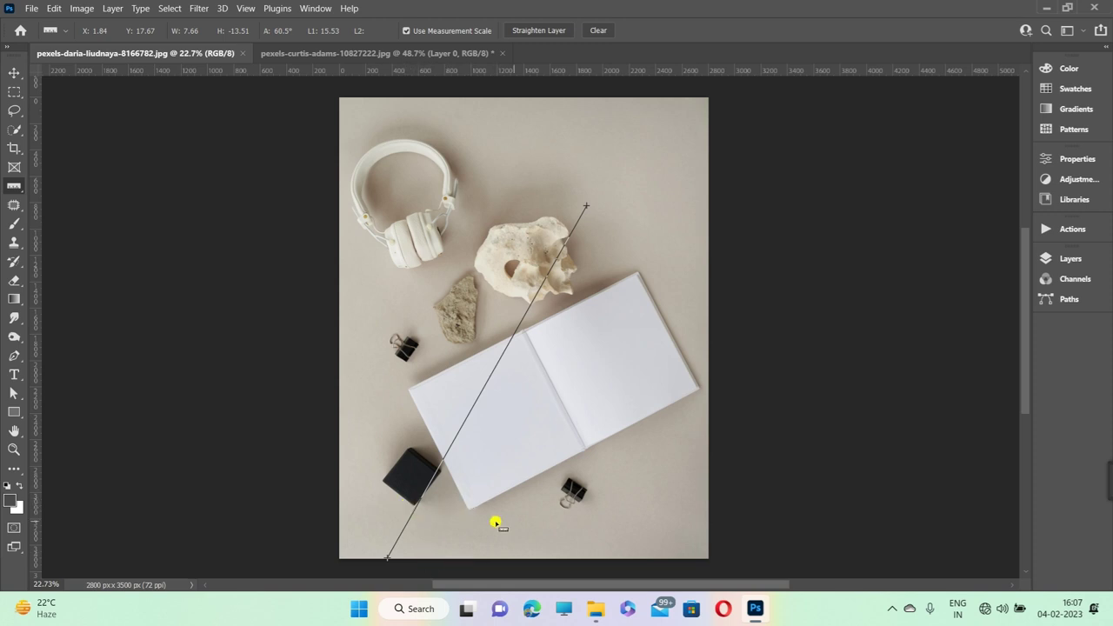
left_click_drag(586, 206, 552, 223)
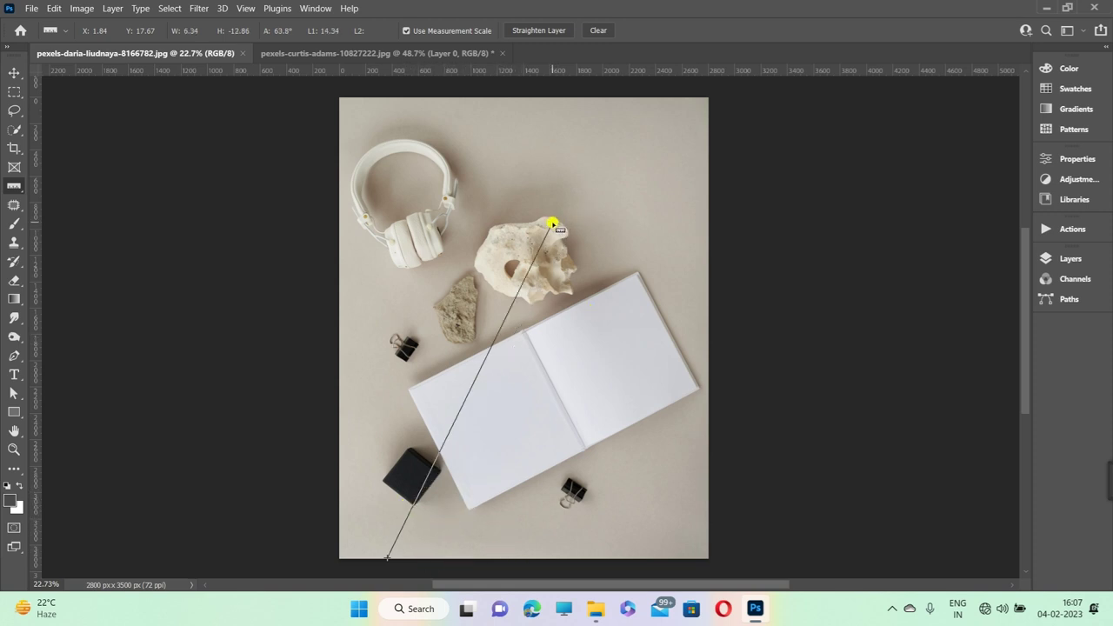
left_click(595, 31)
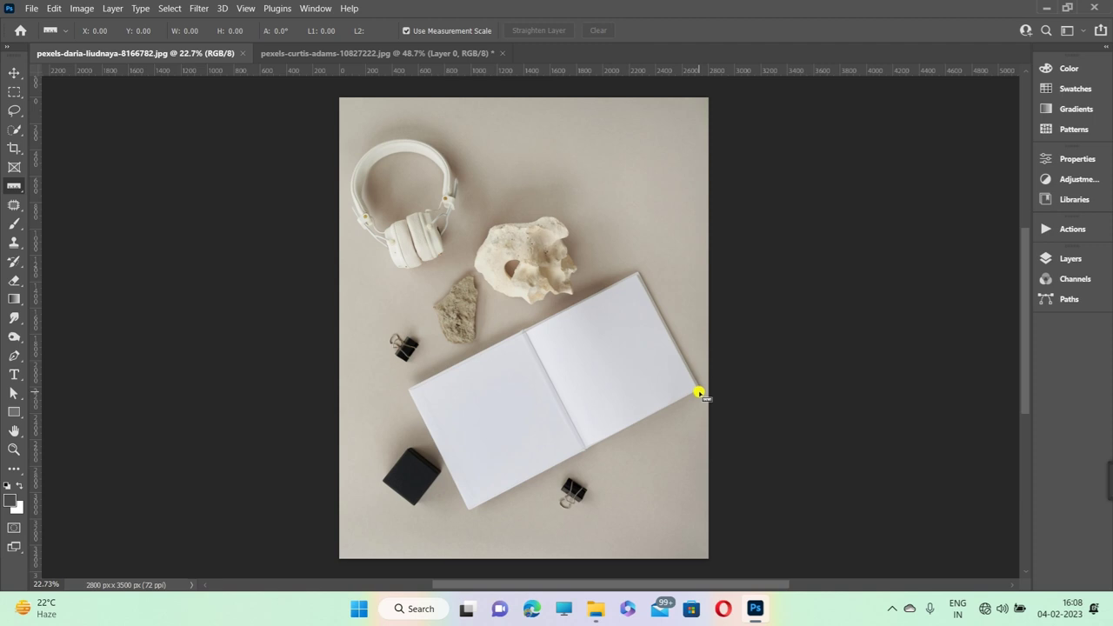
Measure along the notebook's bottom edge, clear it, and show the Layers panel with F7.
left_click_drag(696, 389, 469, 511)
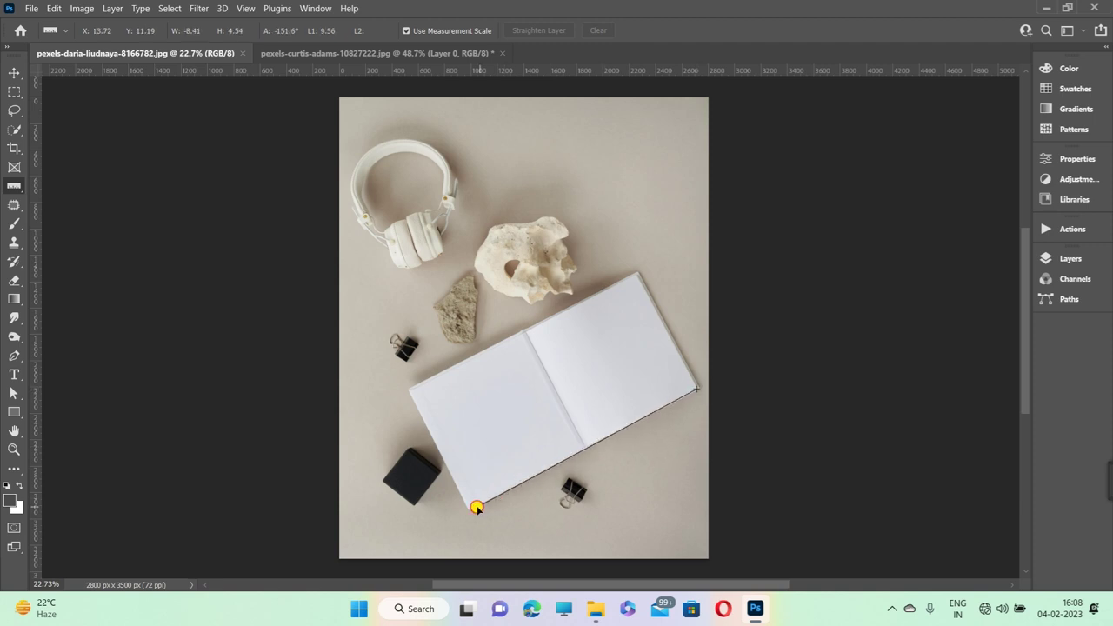
left_click_drag(469, 510, 409, 391)
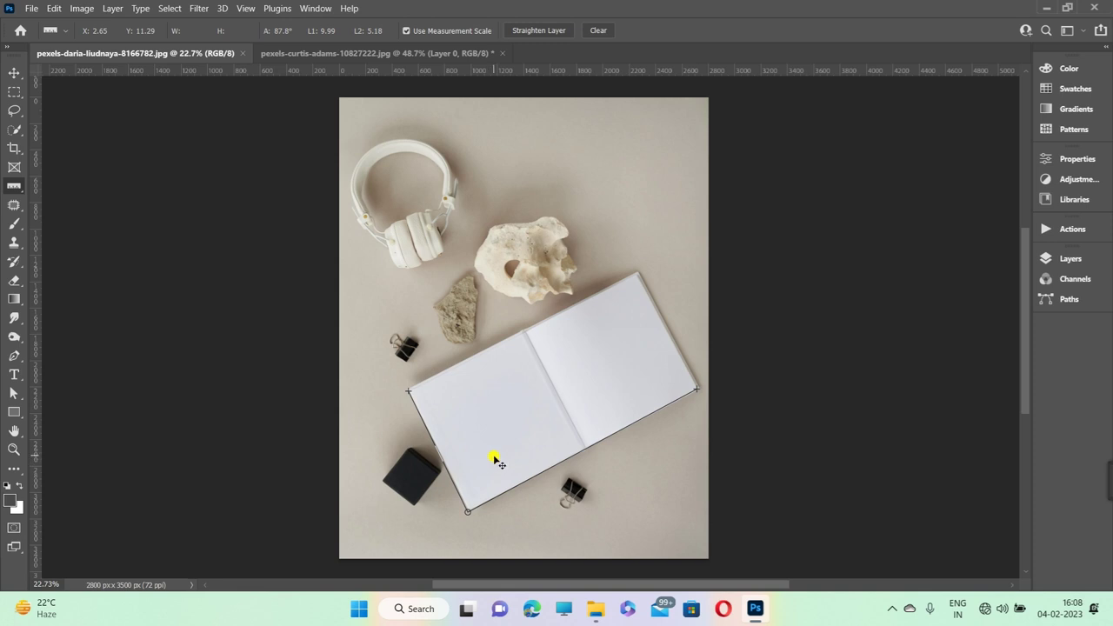
left_click(600, 31)
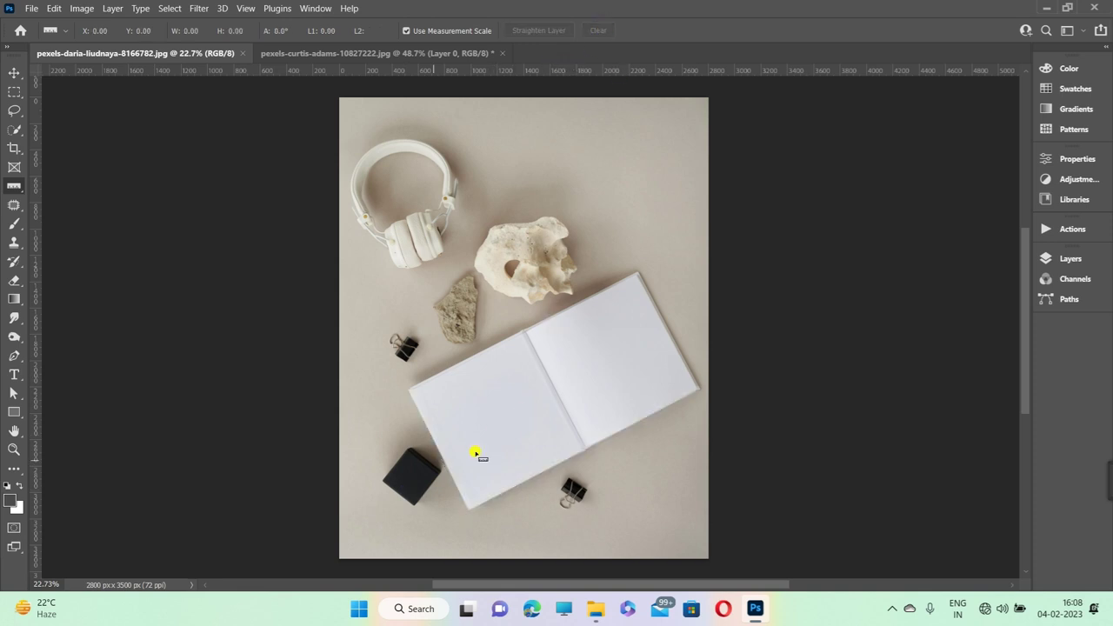
key("F7")
left_click_drag(442, 450, 665, 330)
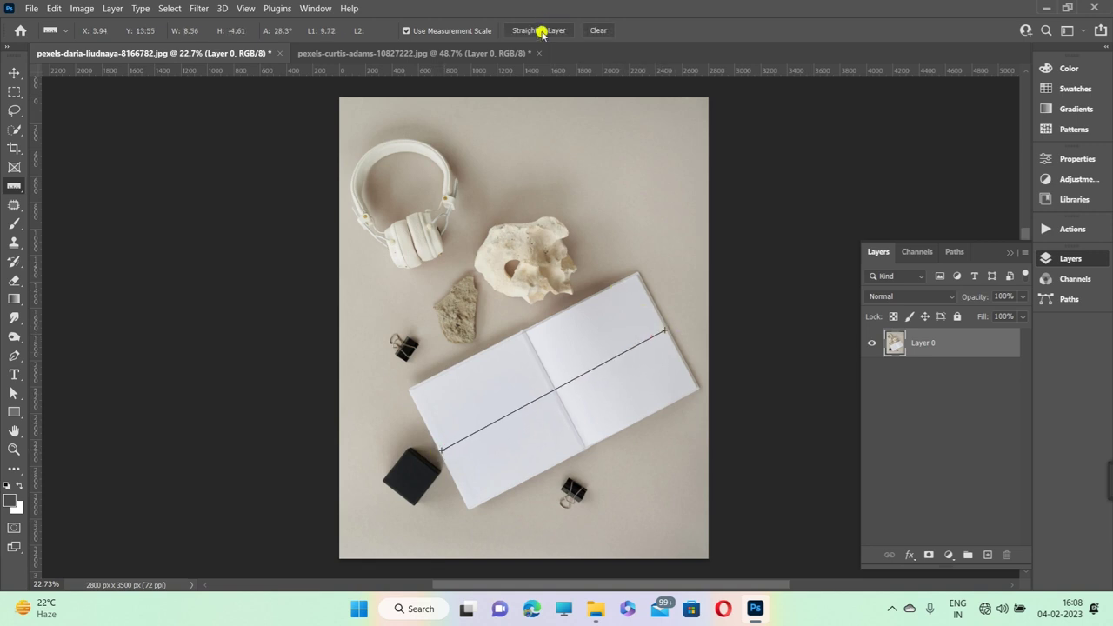
left_click(539, 32)
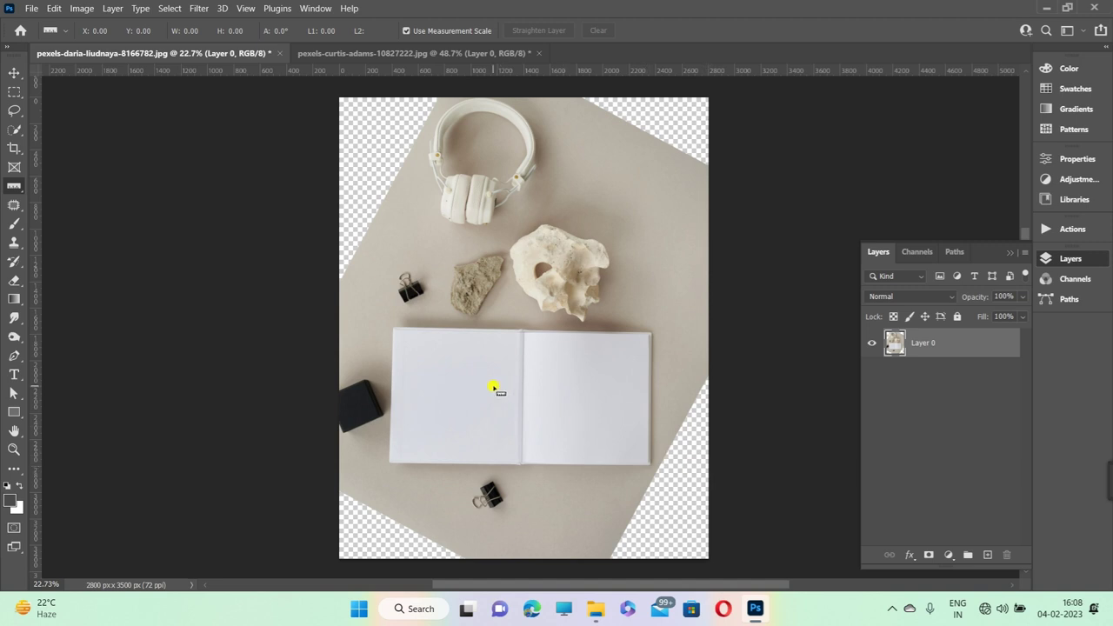
key("ctrl+z")
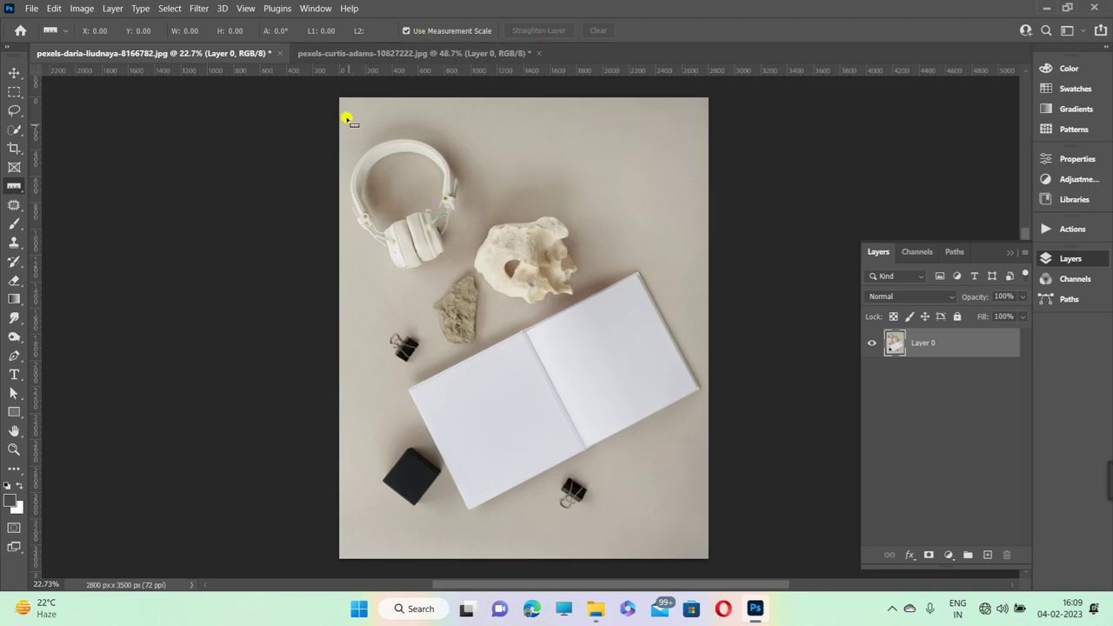
left_click(339, 53)
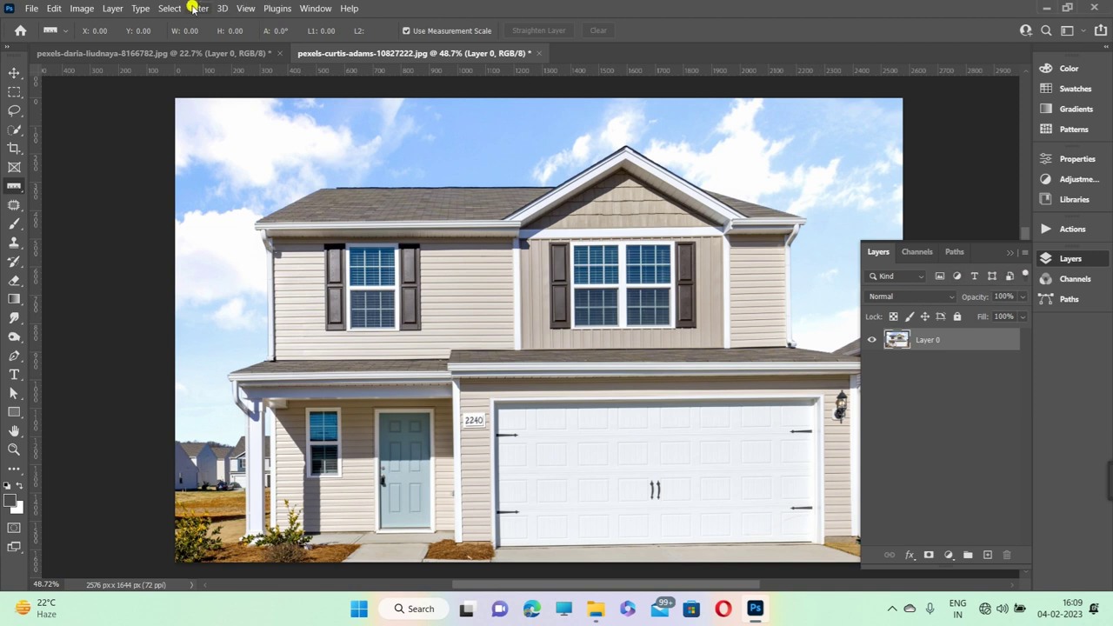
Start a Custom measurement scale and measure the front door as 441 pixels.
left_click(83, 9)
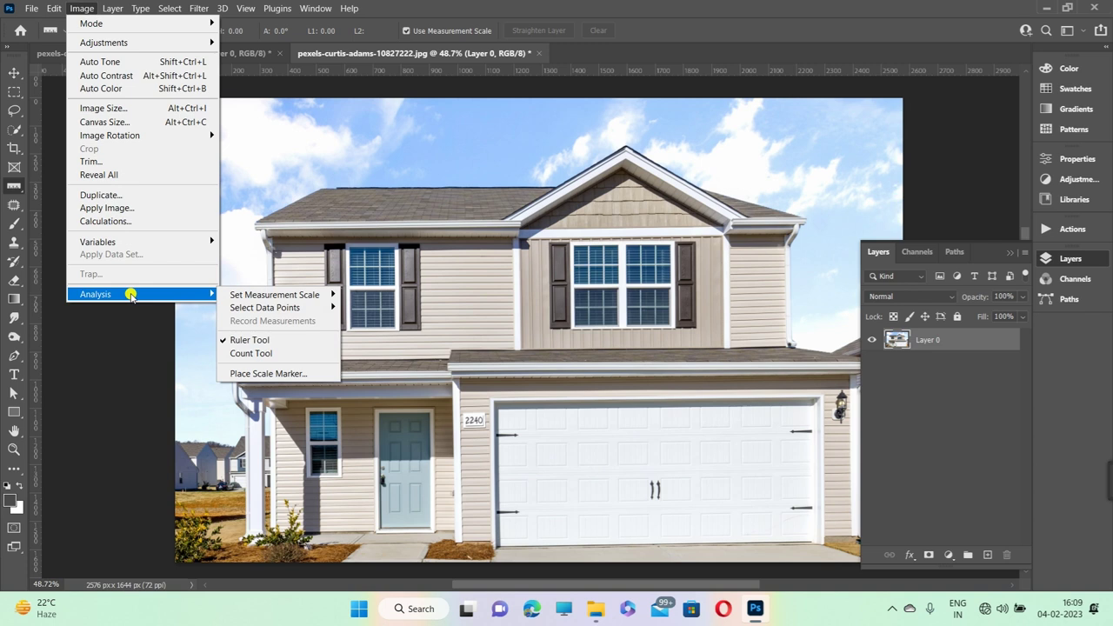
mouse_move(95, 294)
mouse_move(274, 295)
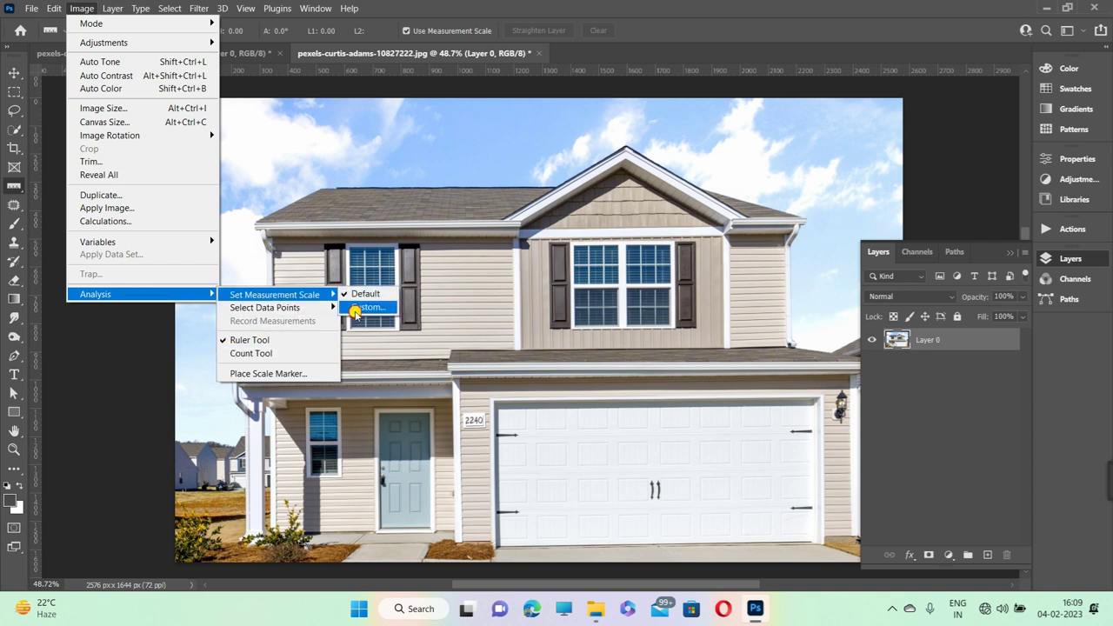
left_click(364, 308)
left_click_drag(812, 192, 873, 173)
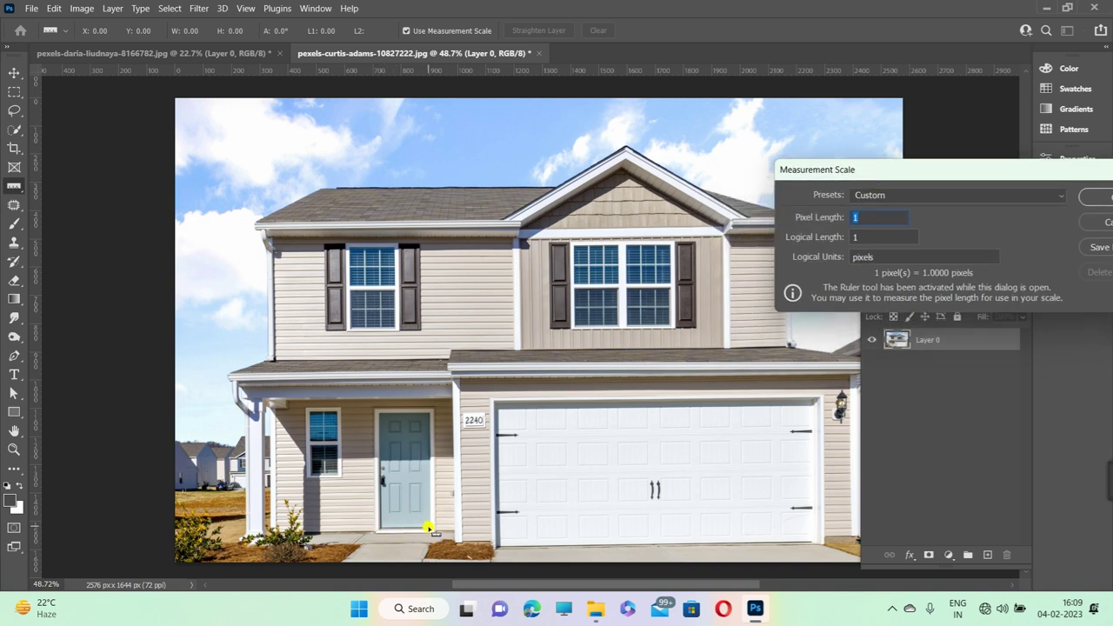
left_click_drag(430, 527, 429, 408)
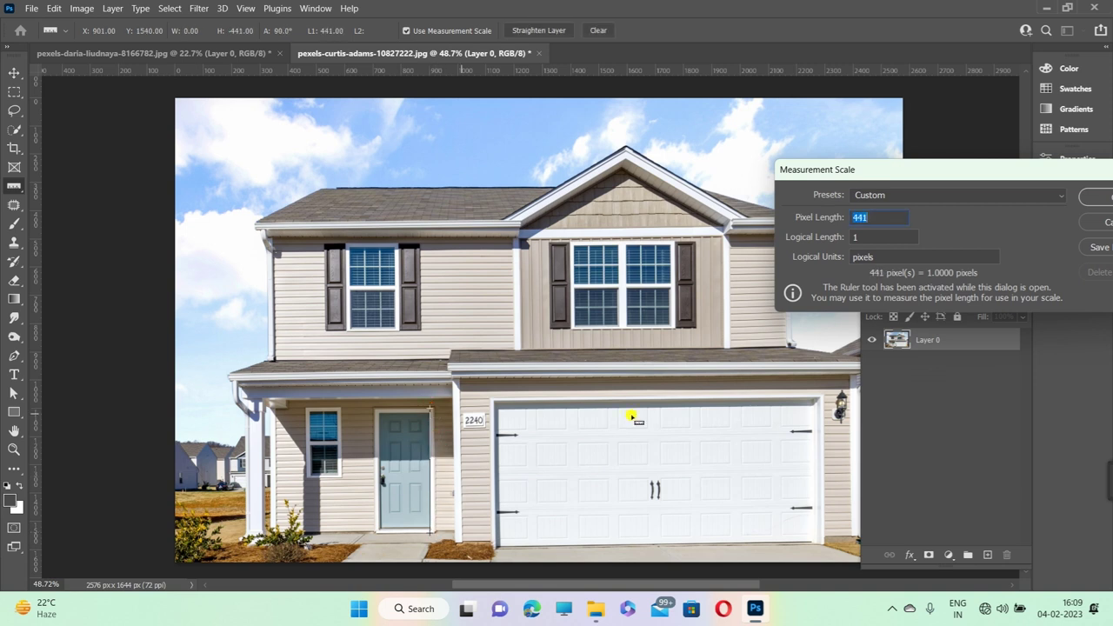
Set the logical length to 7 and the logical units to ft.
left_click(848, 235)
key("BackSpace")
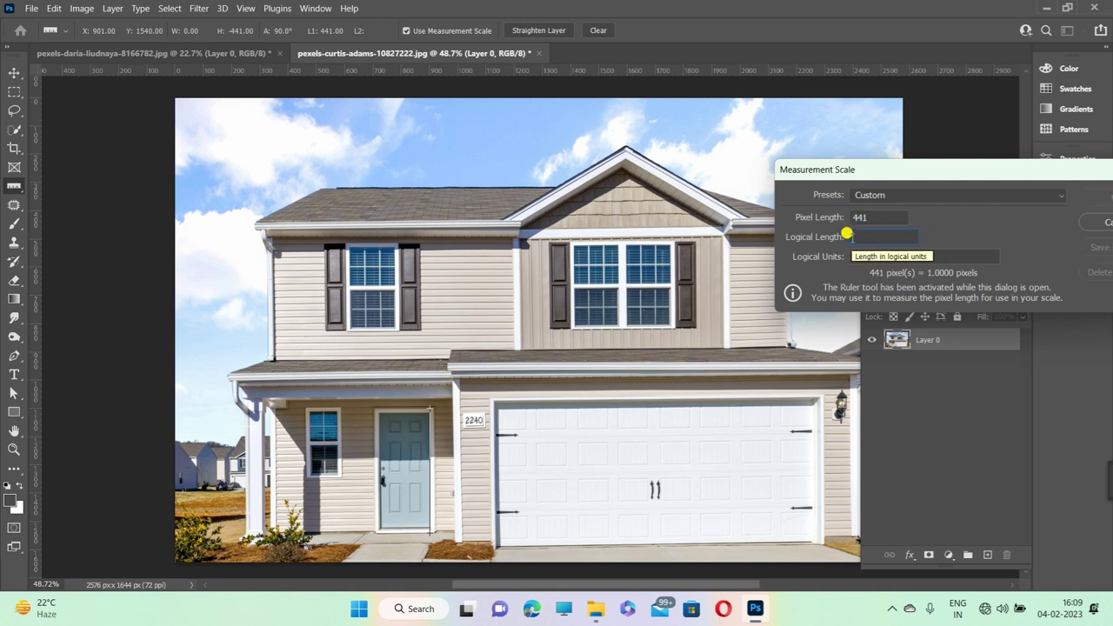
type("7")
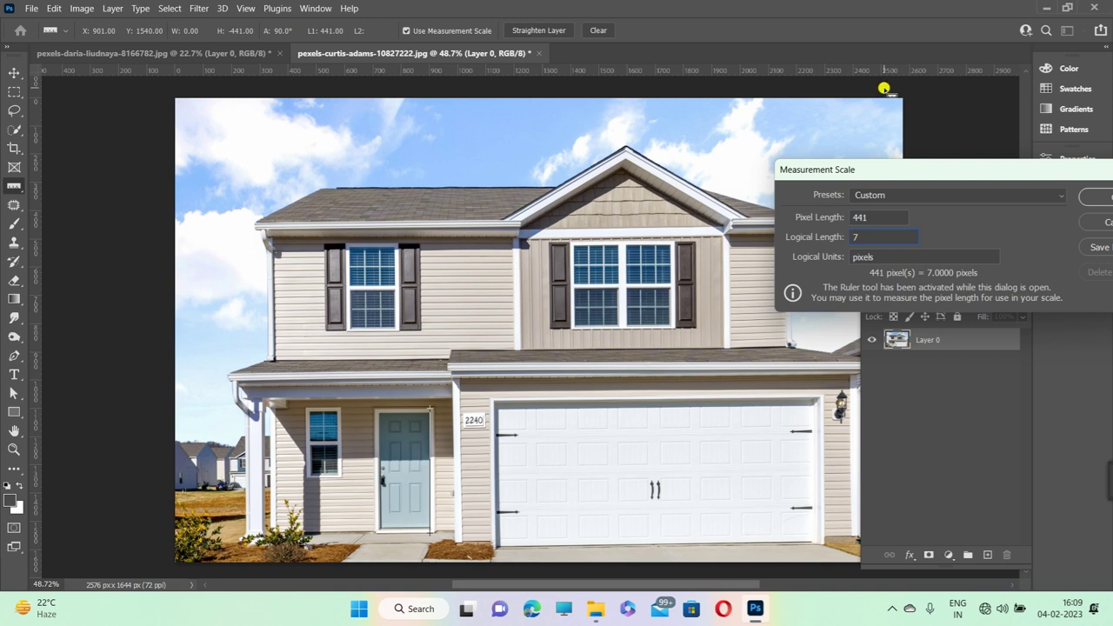
key("Tab")
key("BackSpace")
type("ft")
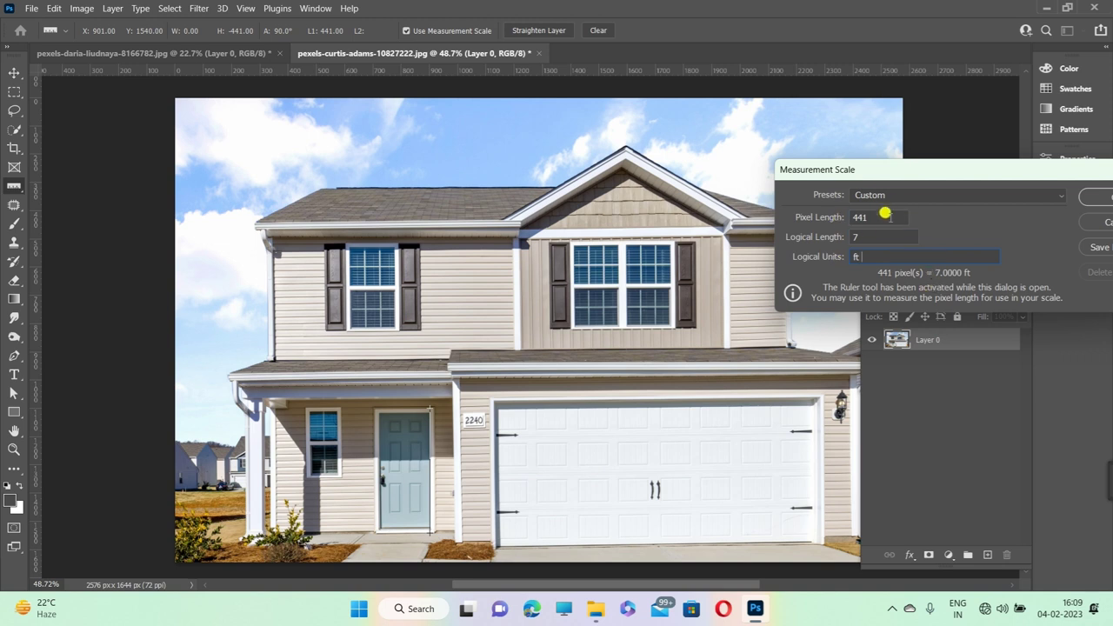
Check the 441 pixel and 7 ft values and apply the scale.
double_click(859, 218)
double_click(861, 237)
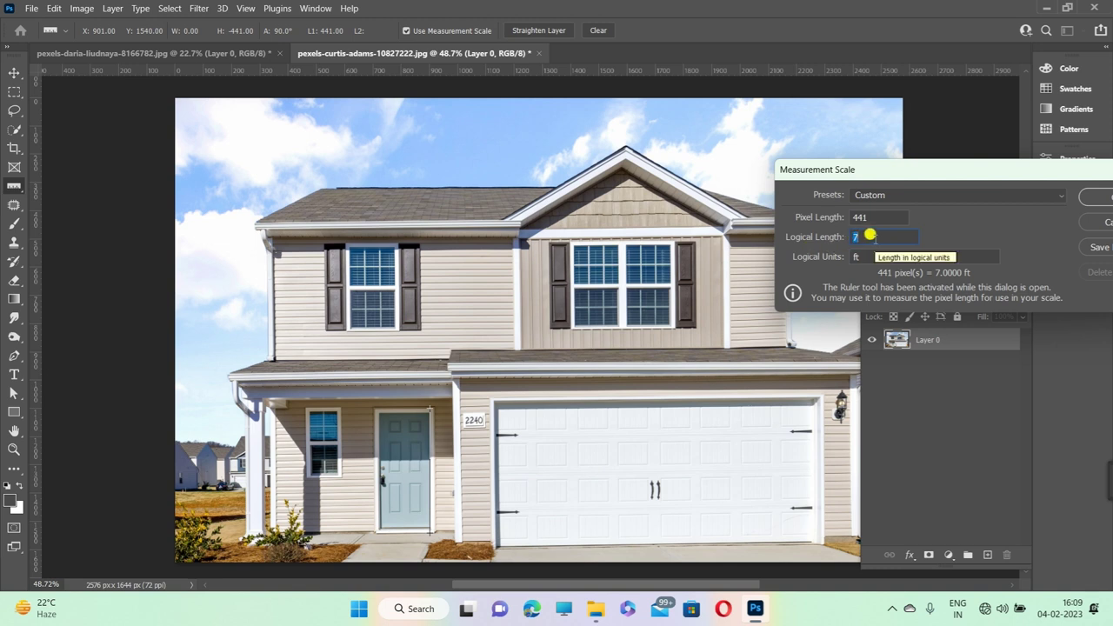
left_click(870, 256)
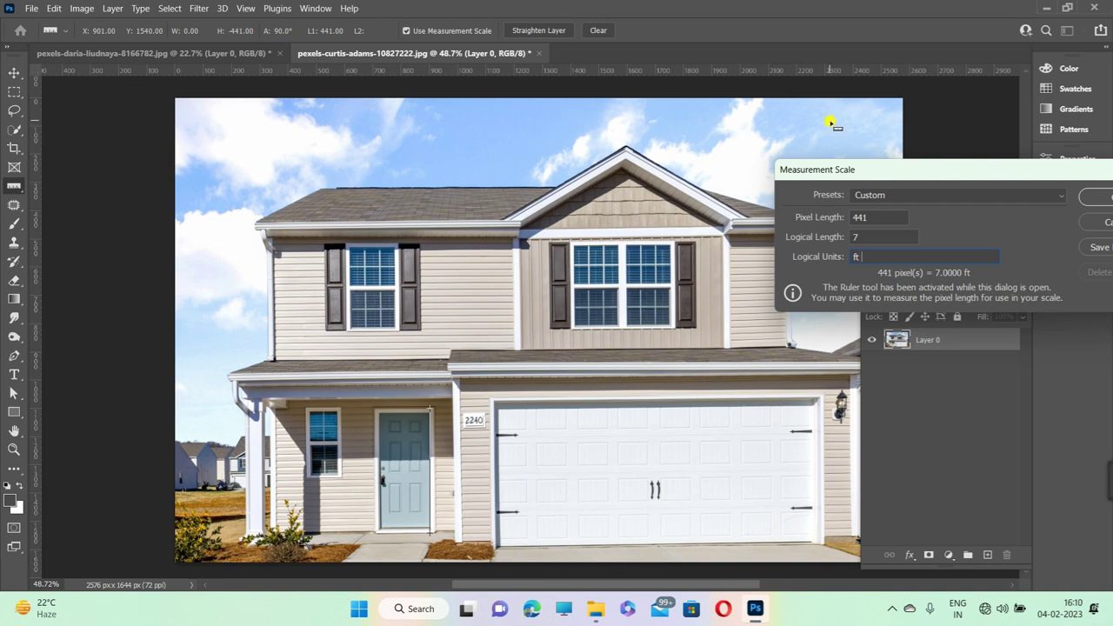
left_click_drag(1028, 172, 846, 172)
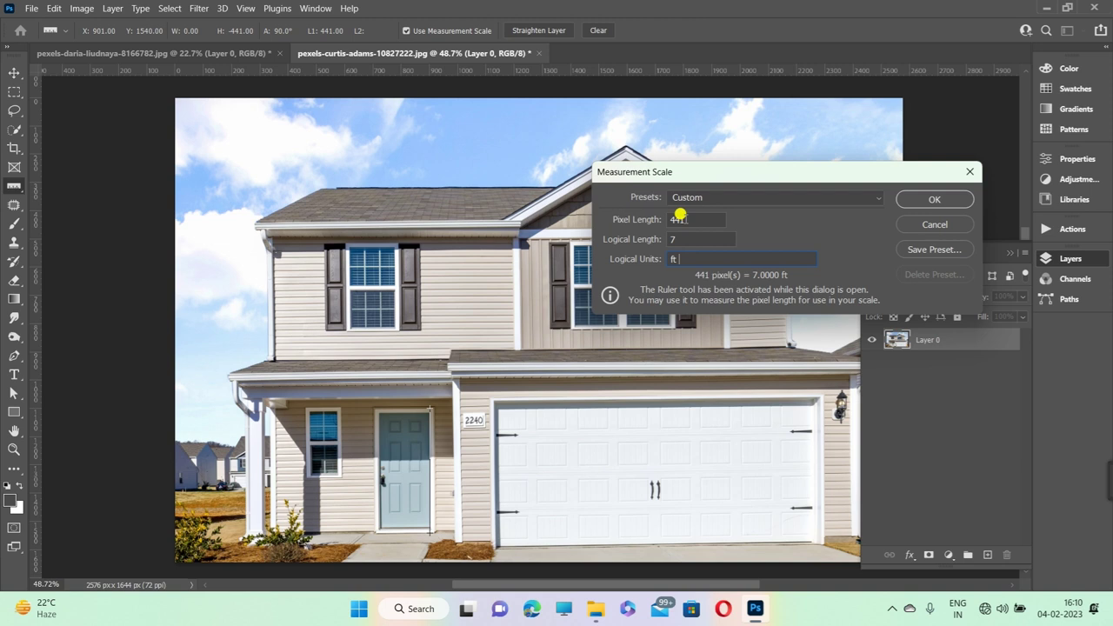
left_click(932, 200)
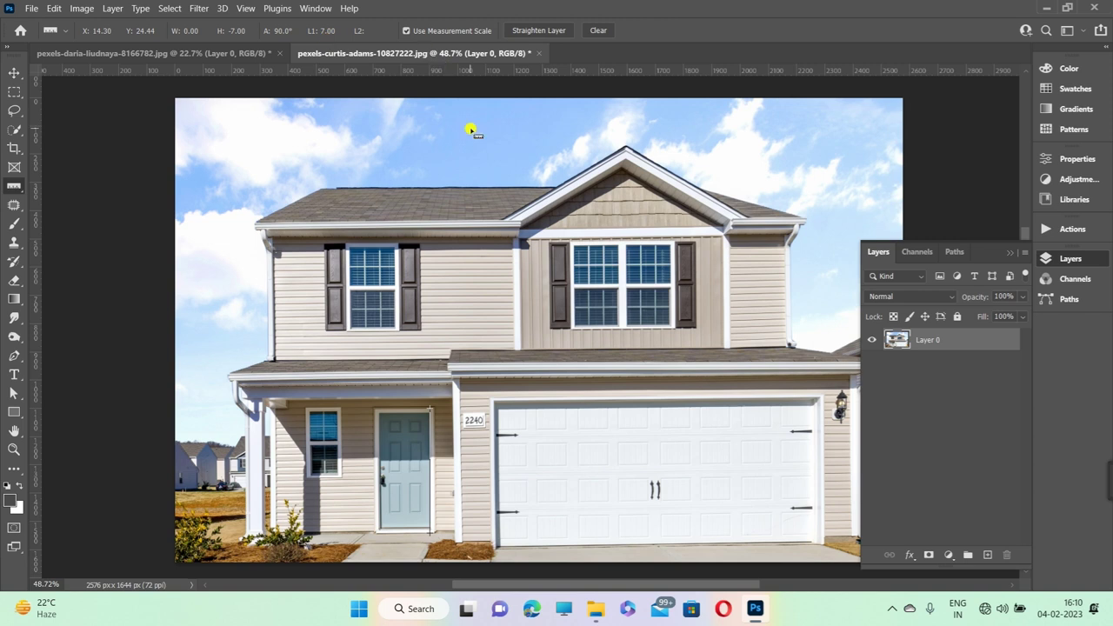
left_click(408, 32)
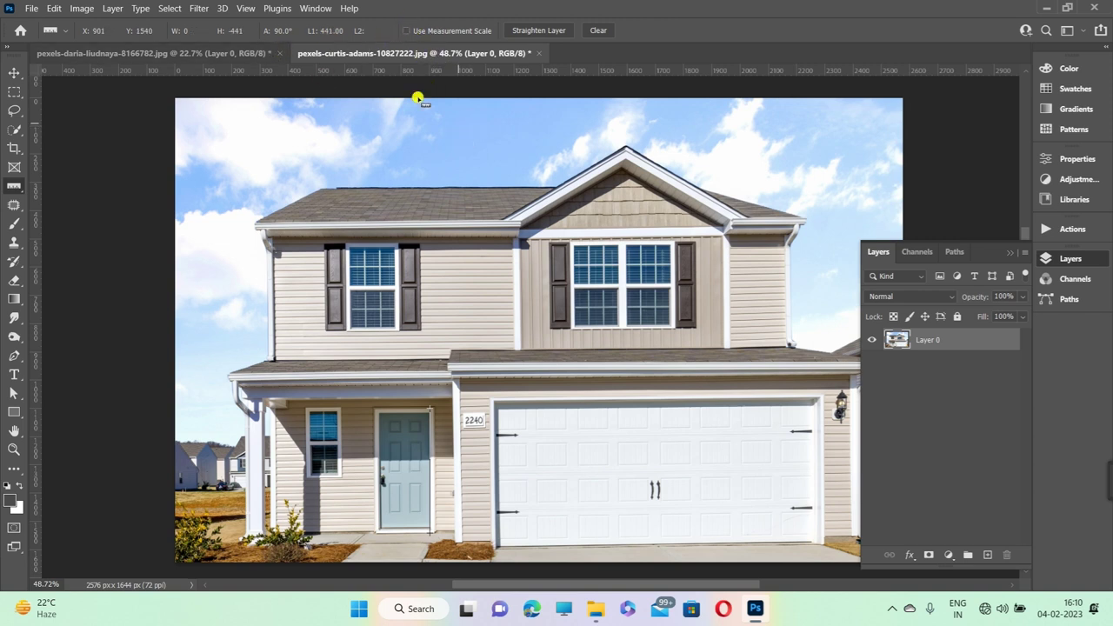
left_click(408, 32)
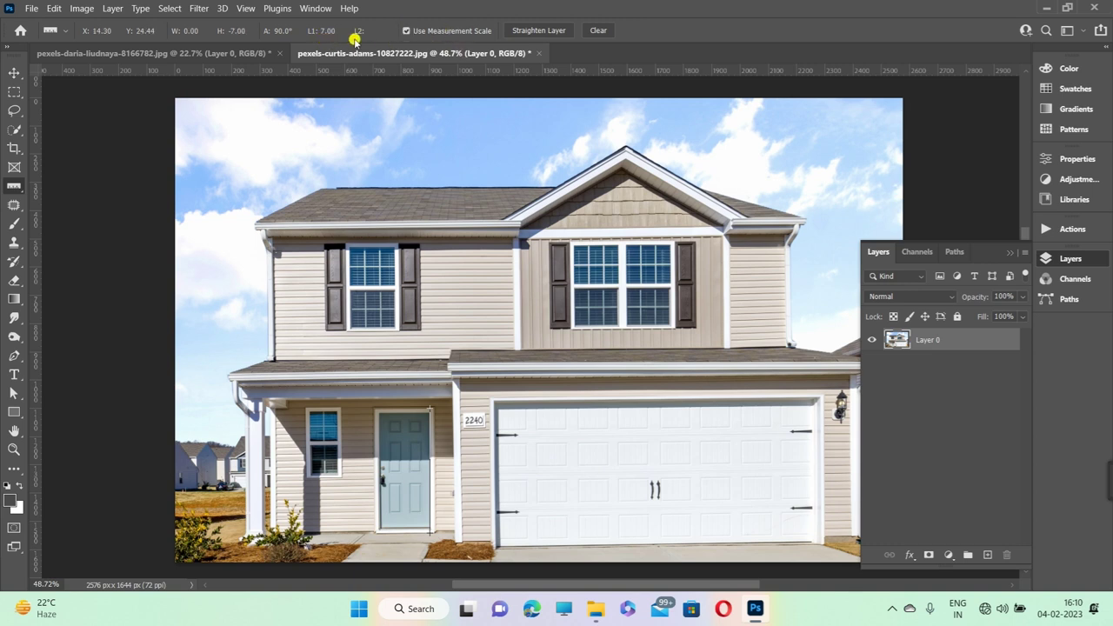
left_click(406, 32)
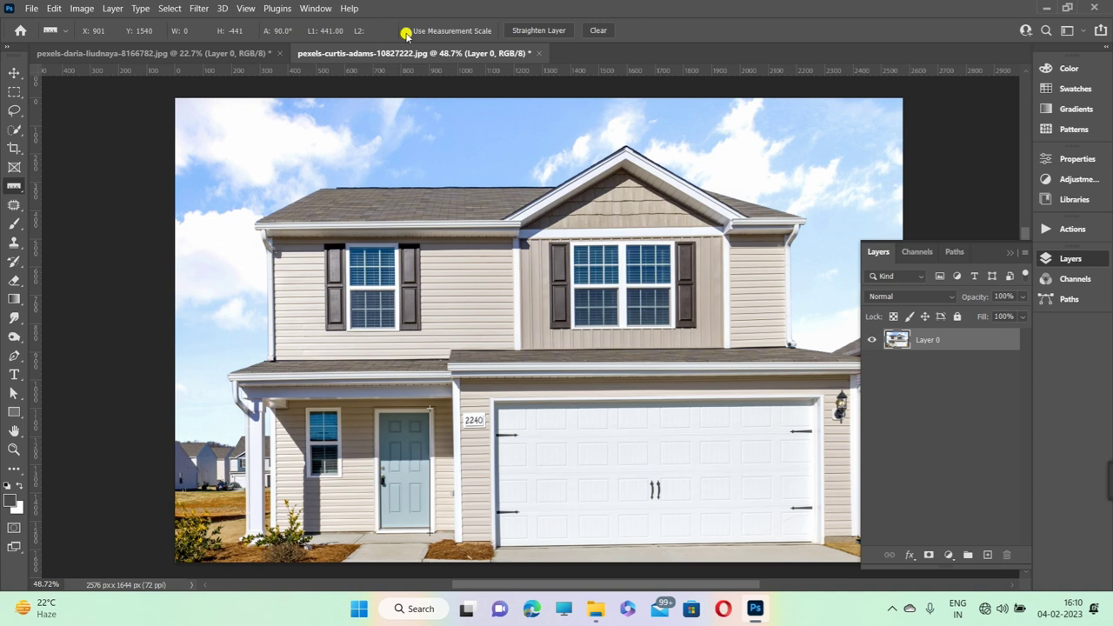
left_click(406, 33)
left_click(406, 33)
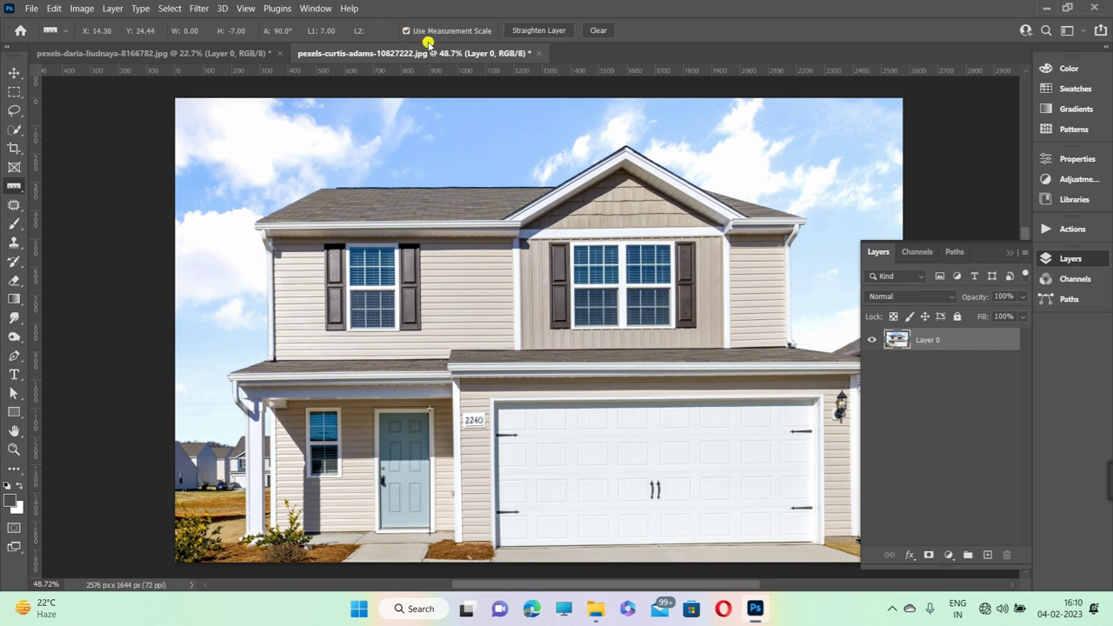
left_click(406, 33)
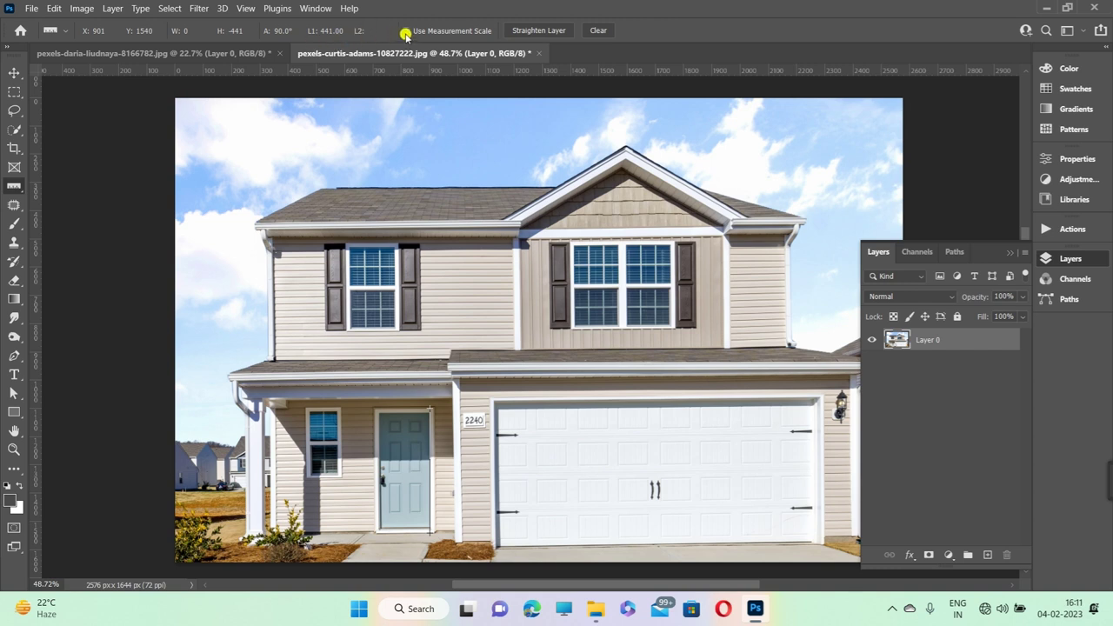
left_click(405, 31)
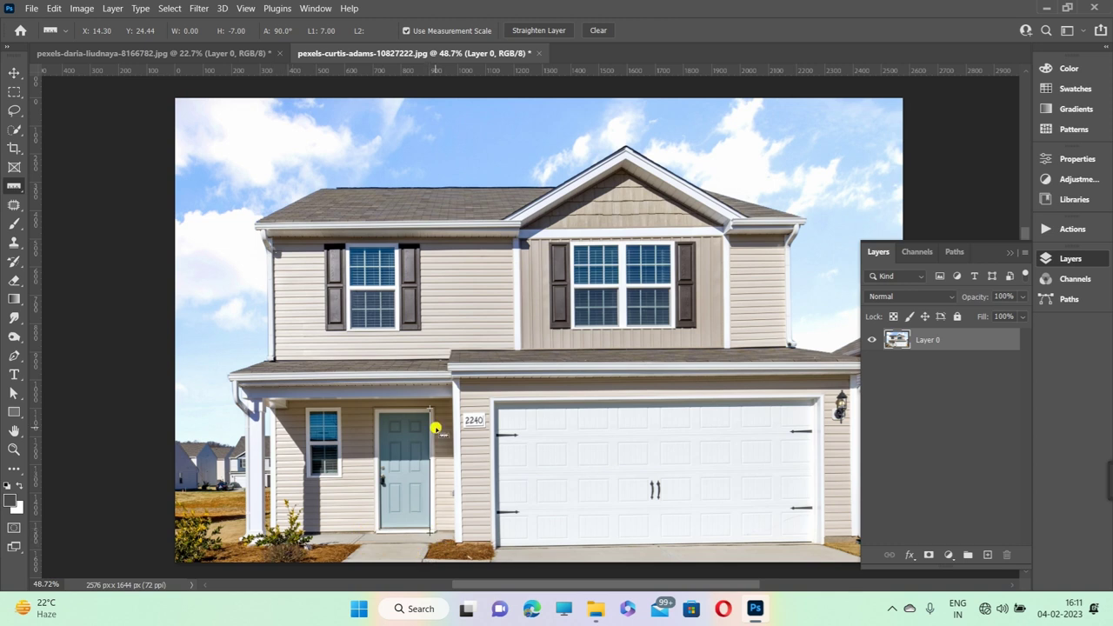
Extend the door measurement up to the roof eave (19.38 ft), checking it in pixels and back.
left_click_drag(429, 405, 429, 186)
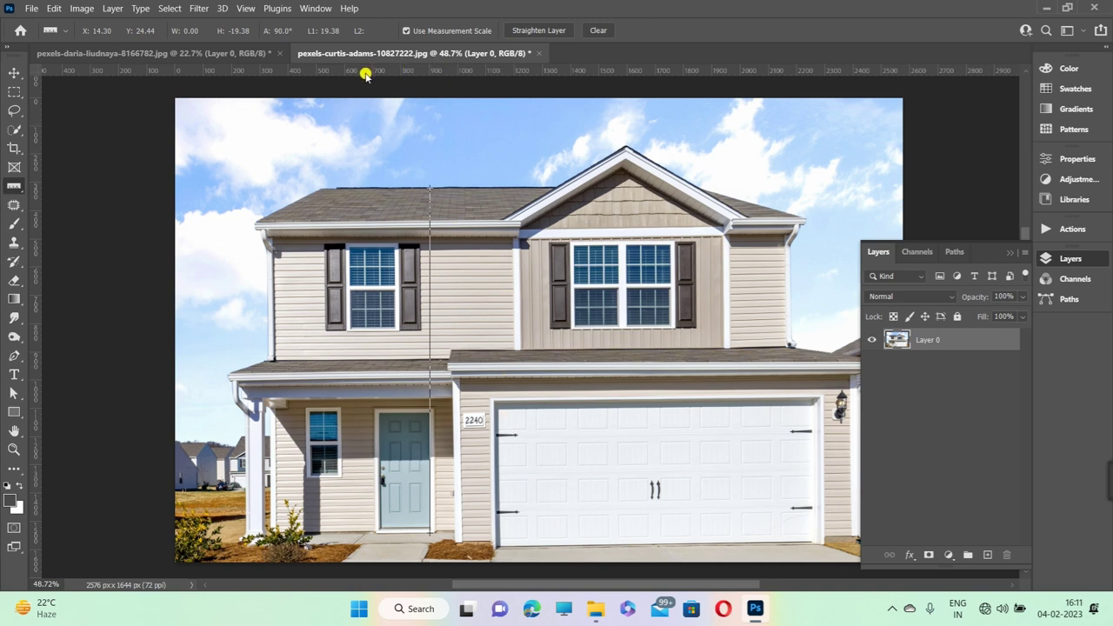
left_click(407, 33)
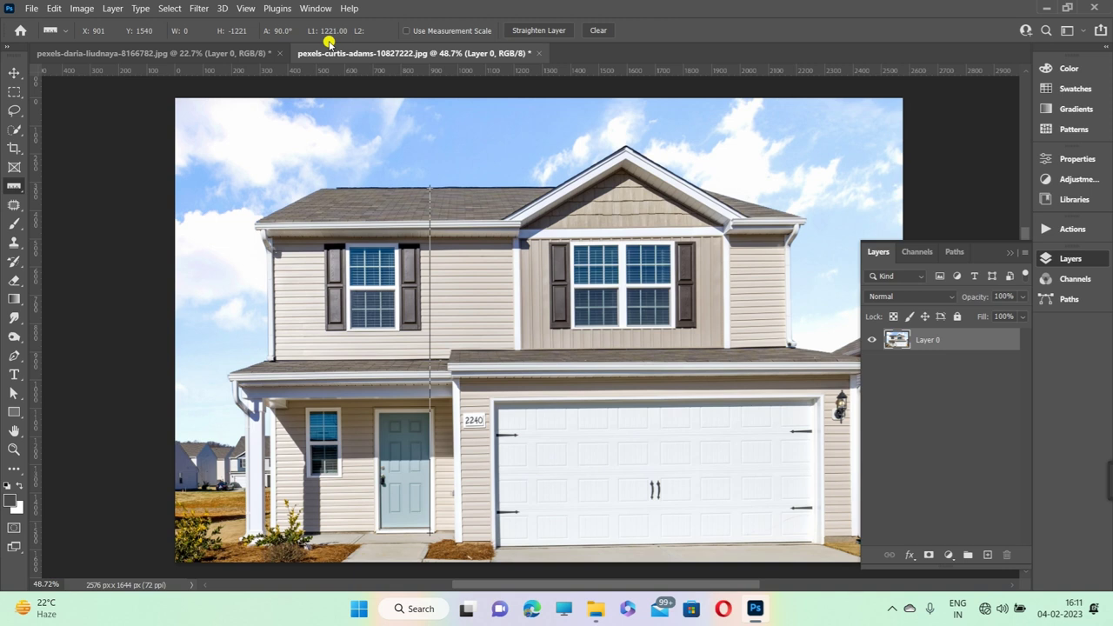
left_click(406, 31)
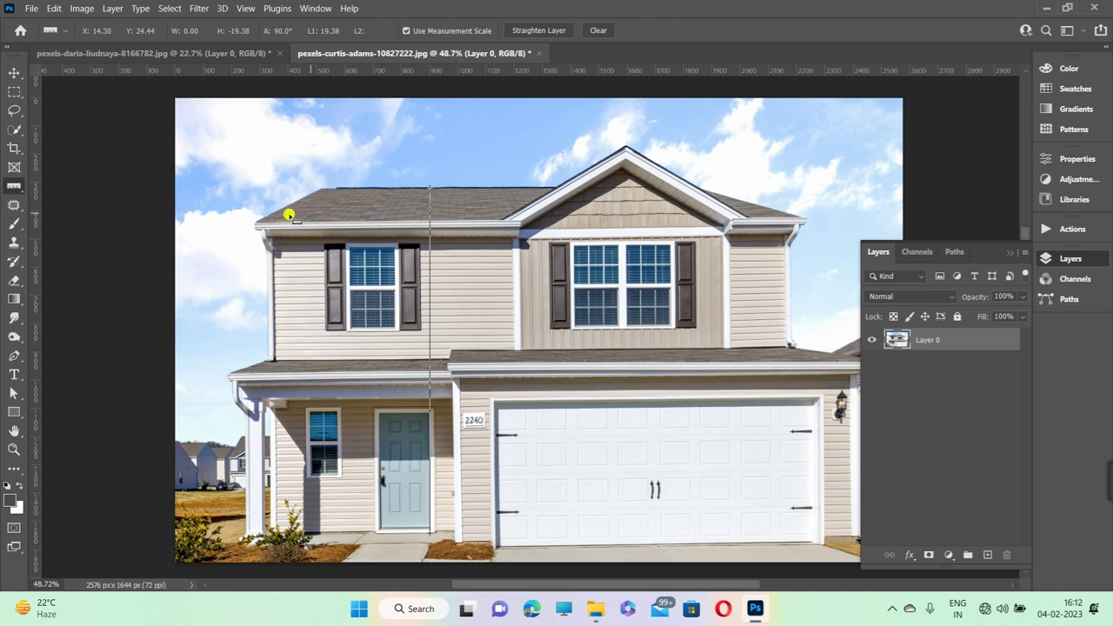
Measure the roof eave (30.92 ft, 0.53°) and log it with Record Measurements.
left_click(597, 30)
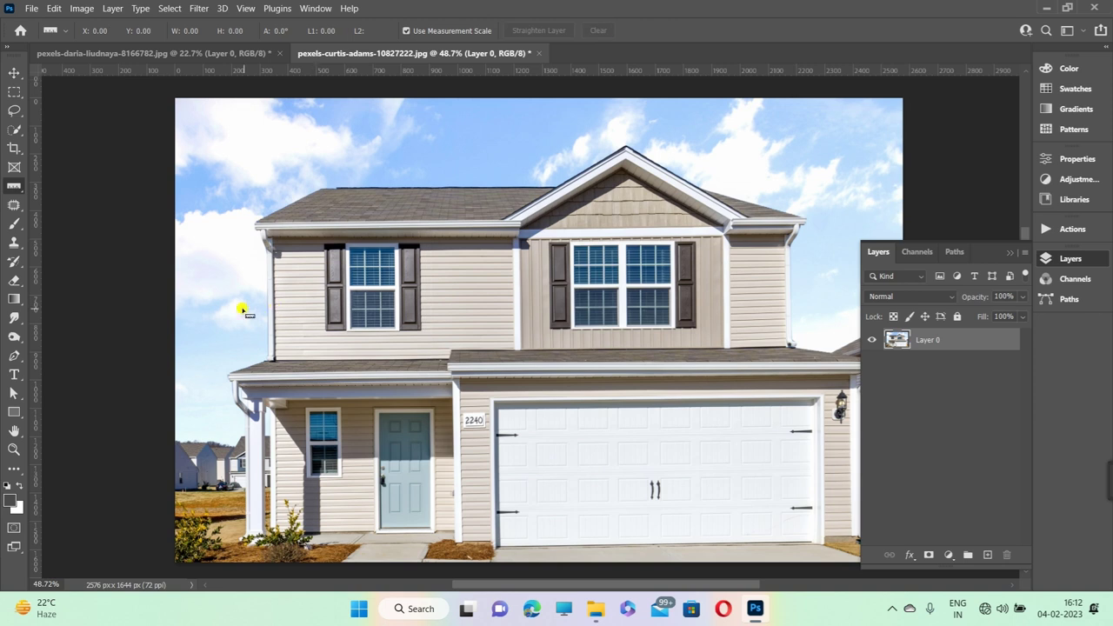
left_click_drag(255, 225, 803, 224)
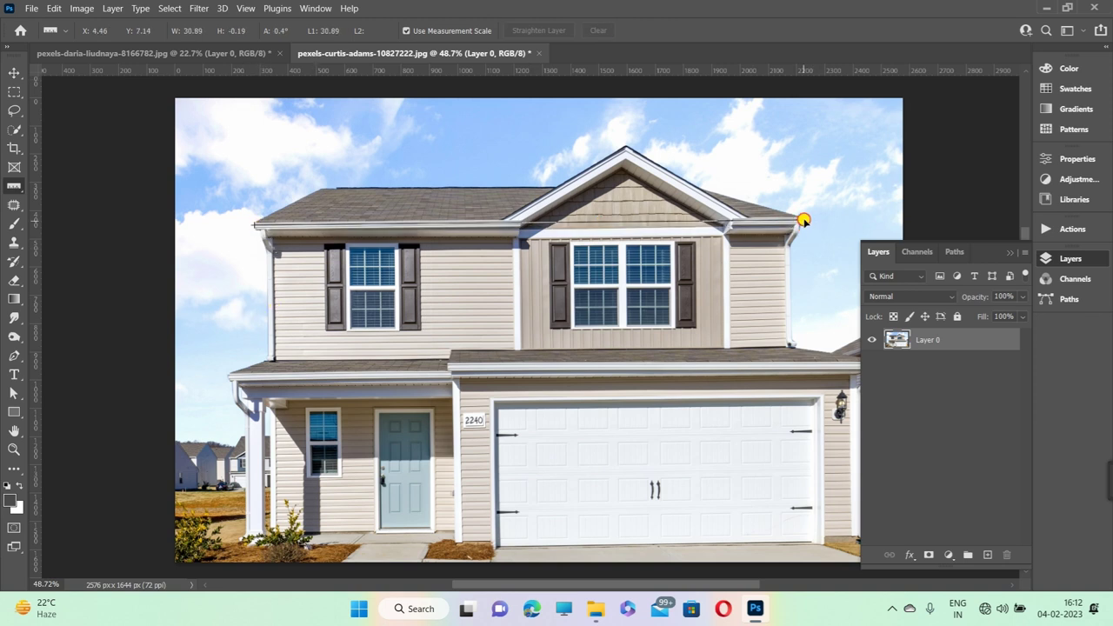
left_click_drag(803, 223, 803, 220)
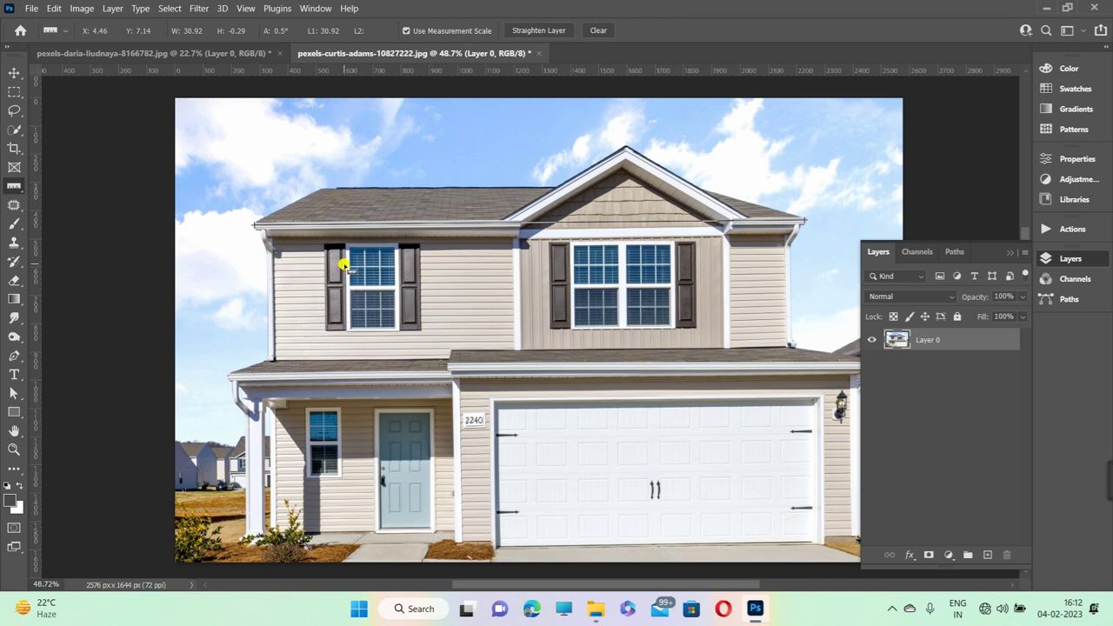
left_click(81, 8)
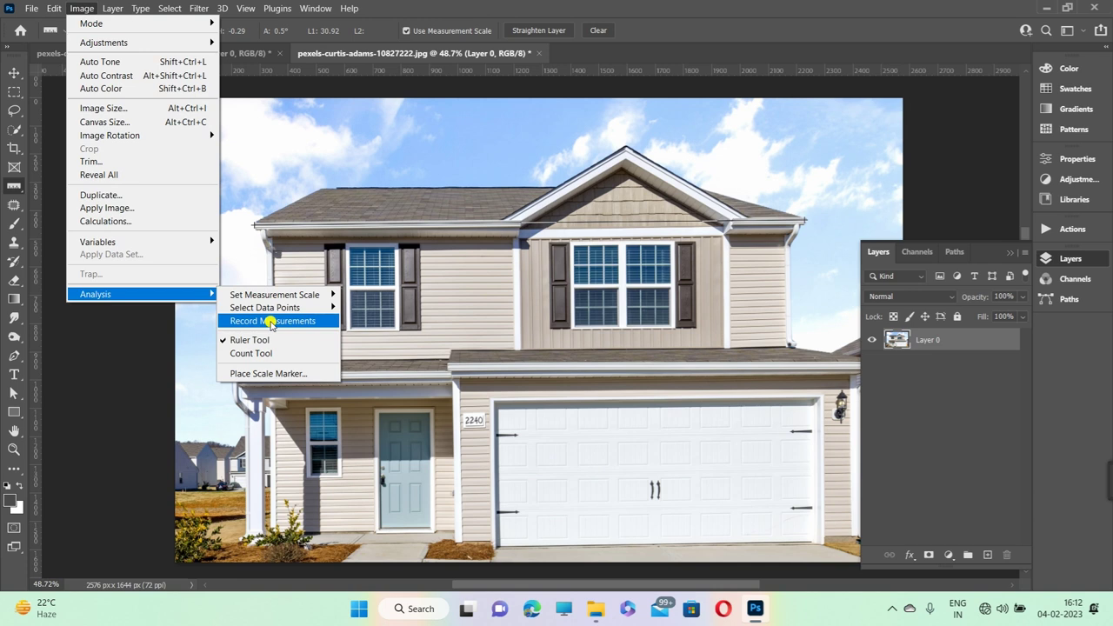
left_click(271, 322)
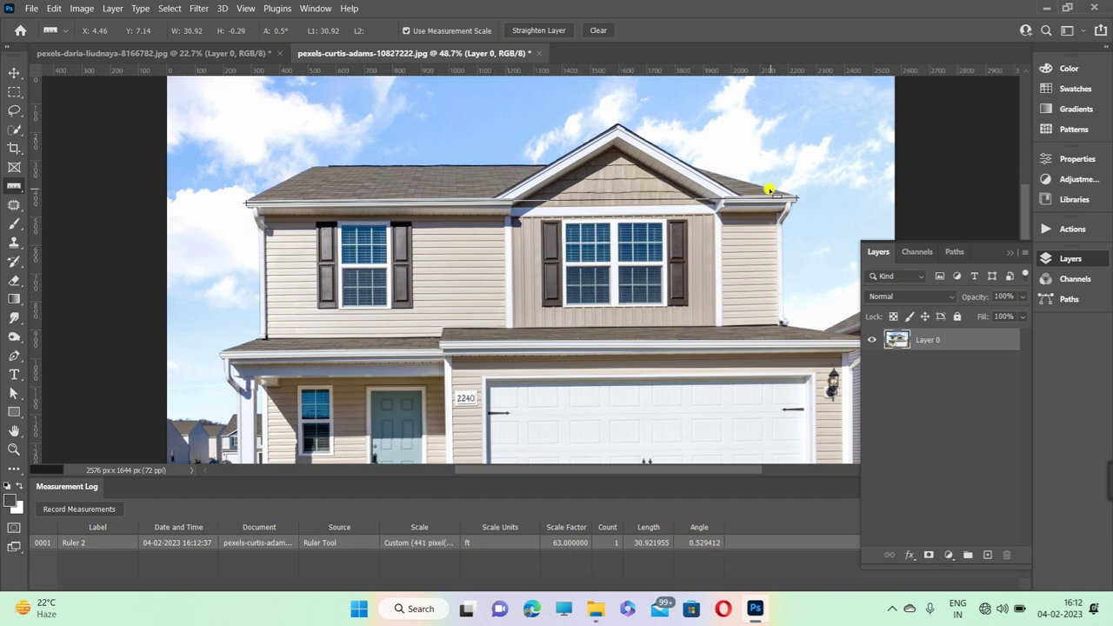
Log the measurement again, then measure and record the 19.29 ft vertical house height.
left_click(81, 509)
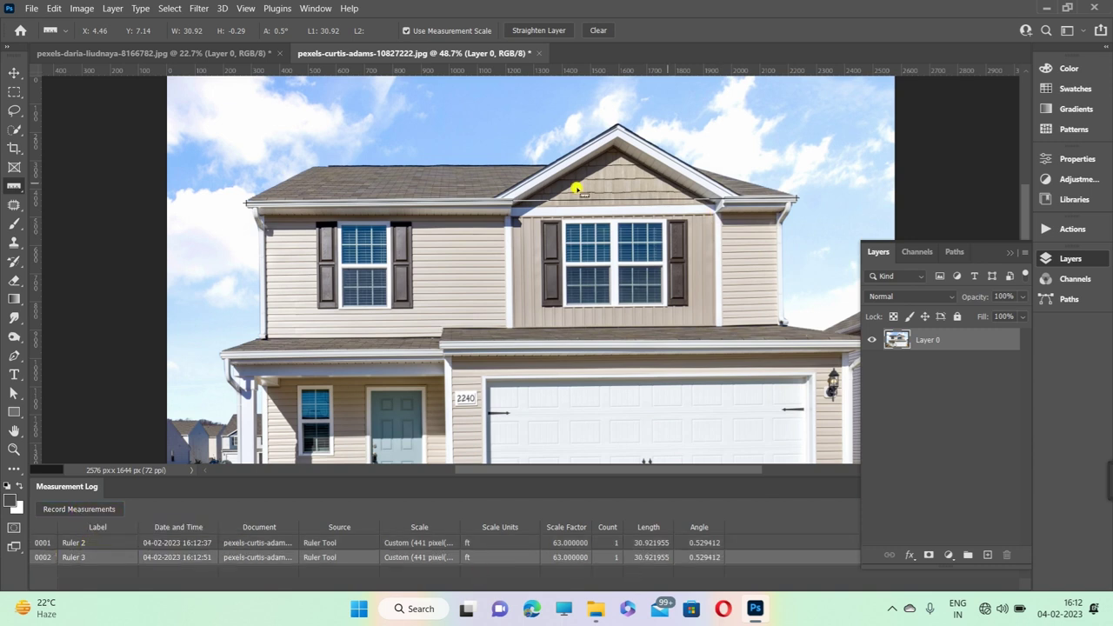
scroll(307, 251, "down", 1)
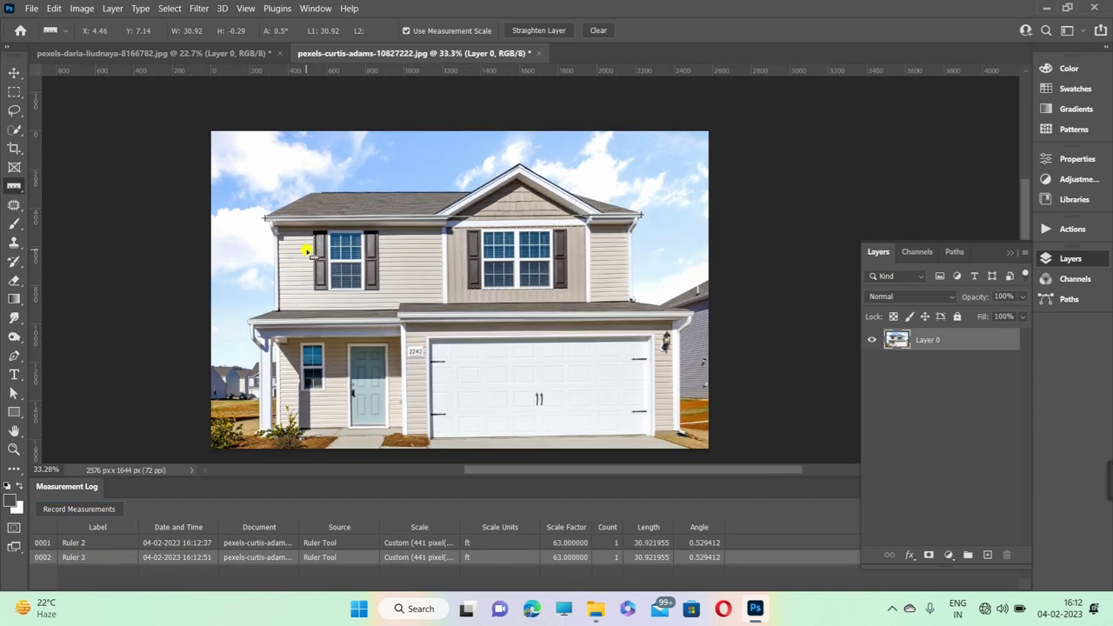
left_click_drag(266, 217, 267, 220)
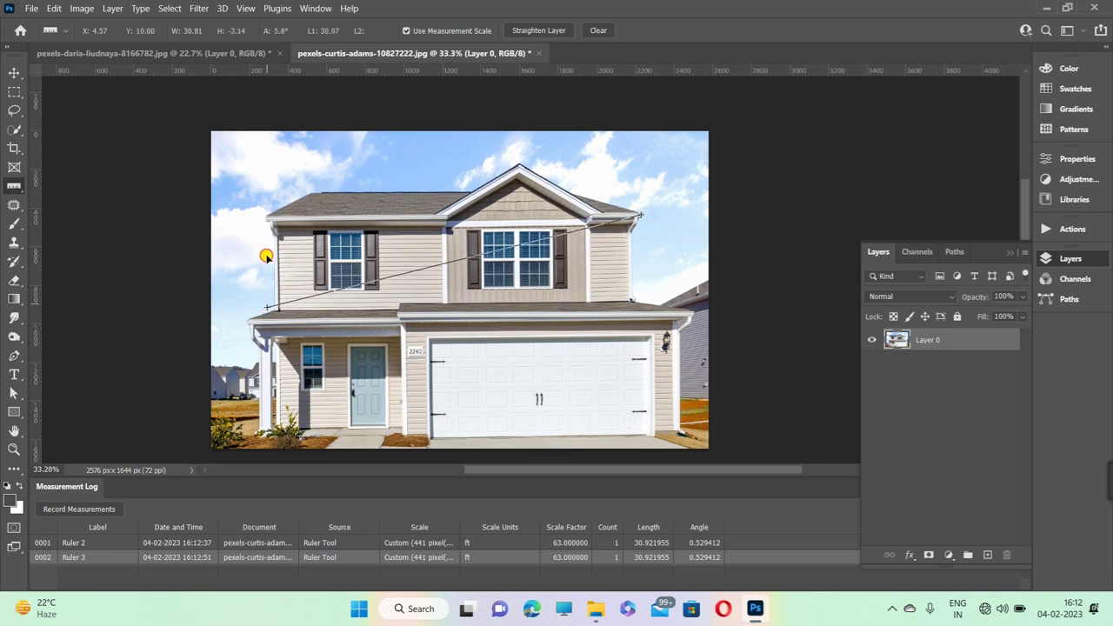
left_click(598, 31)
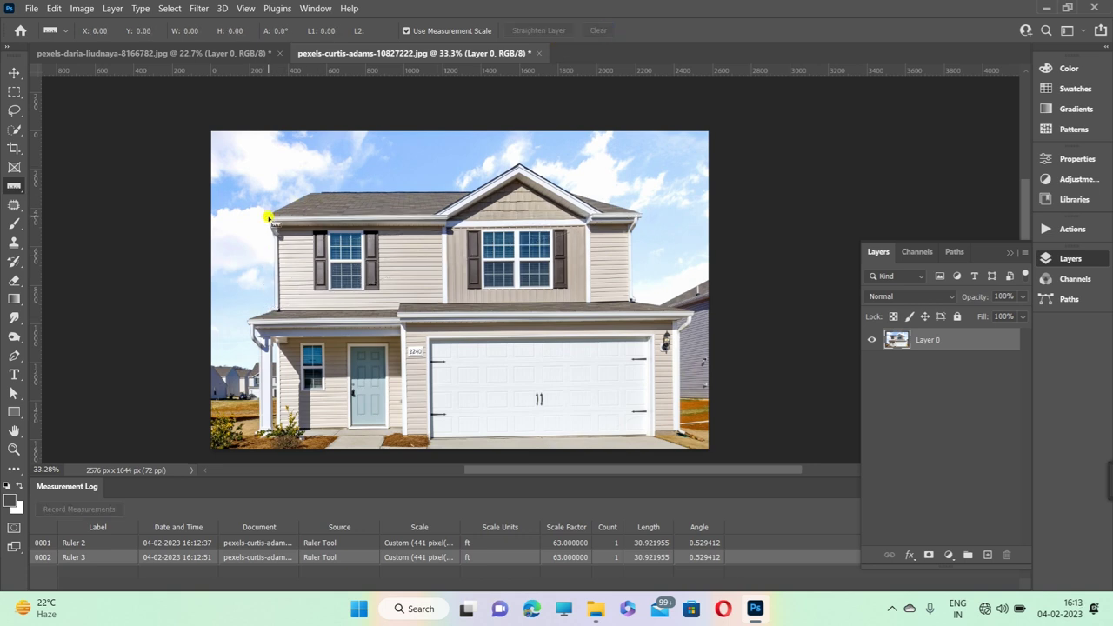
left_click_drag(309, 194, 296, 427)
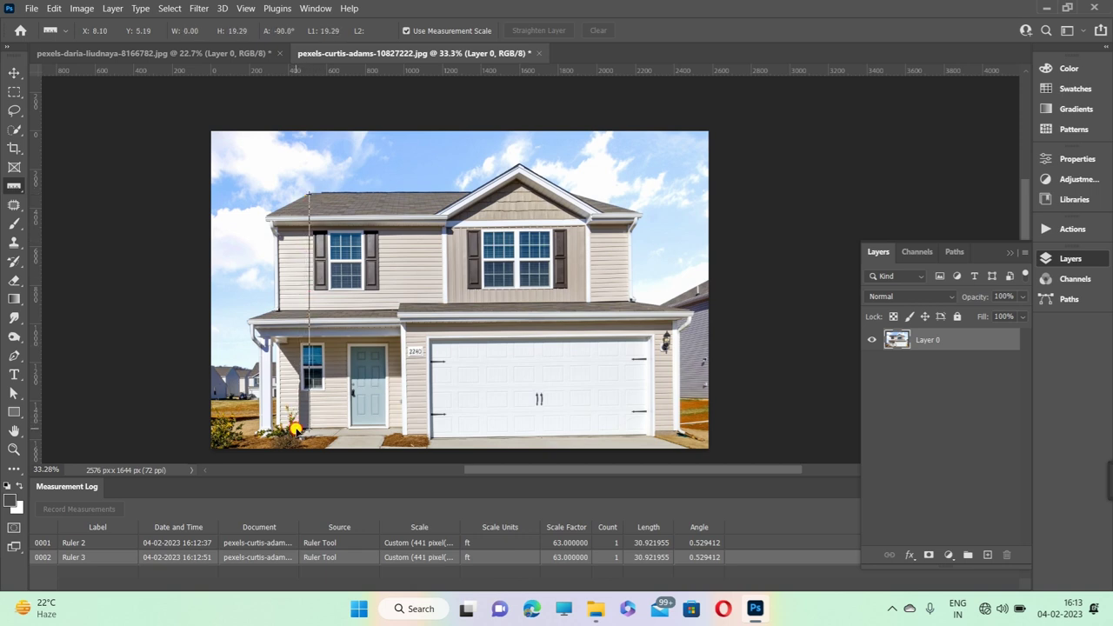
left_click_drag(295, 428, 296, 428)
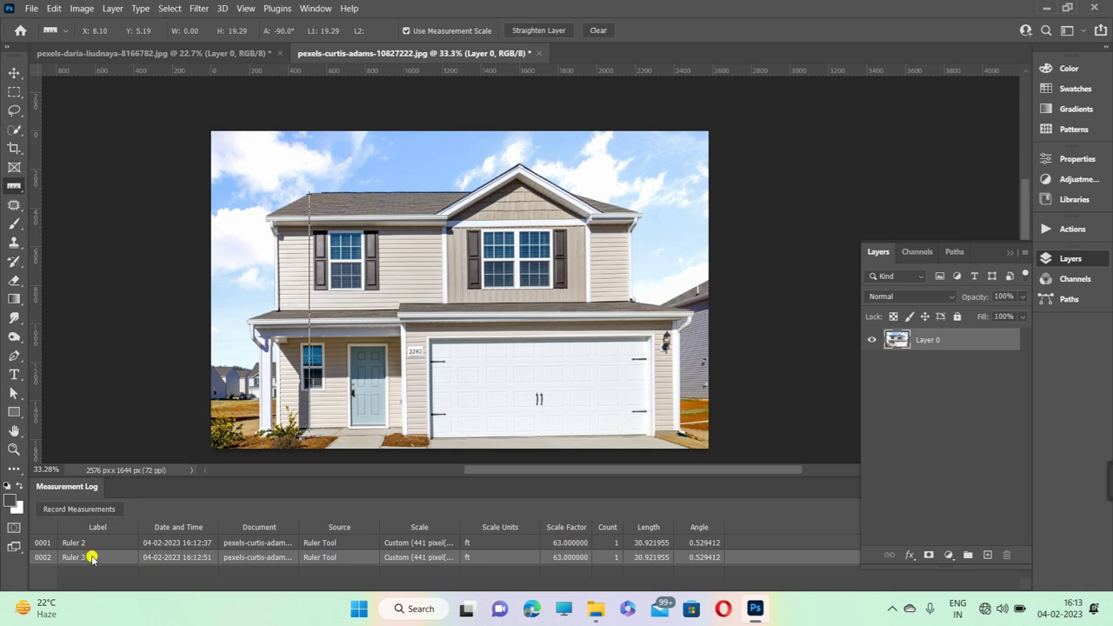
left_click(77, 511)
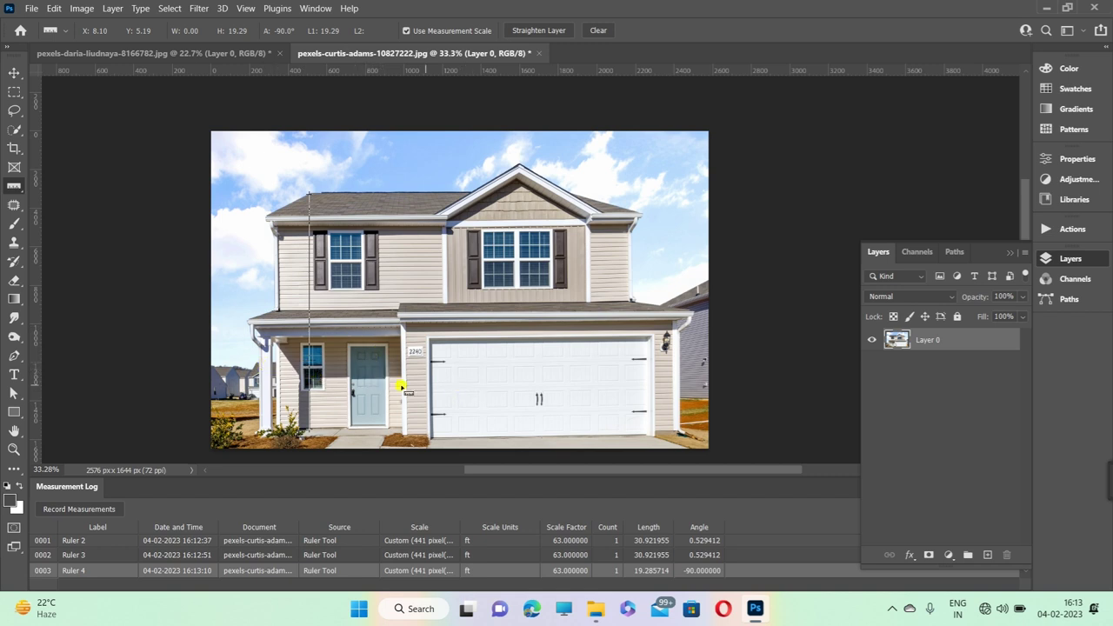
Measure across the garage door and log it twice (18.34 ft, 3.72°).
left_click_drag(431, 392, 651, 376)
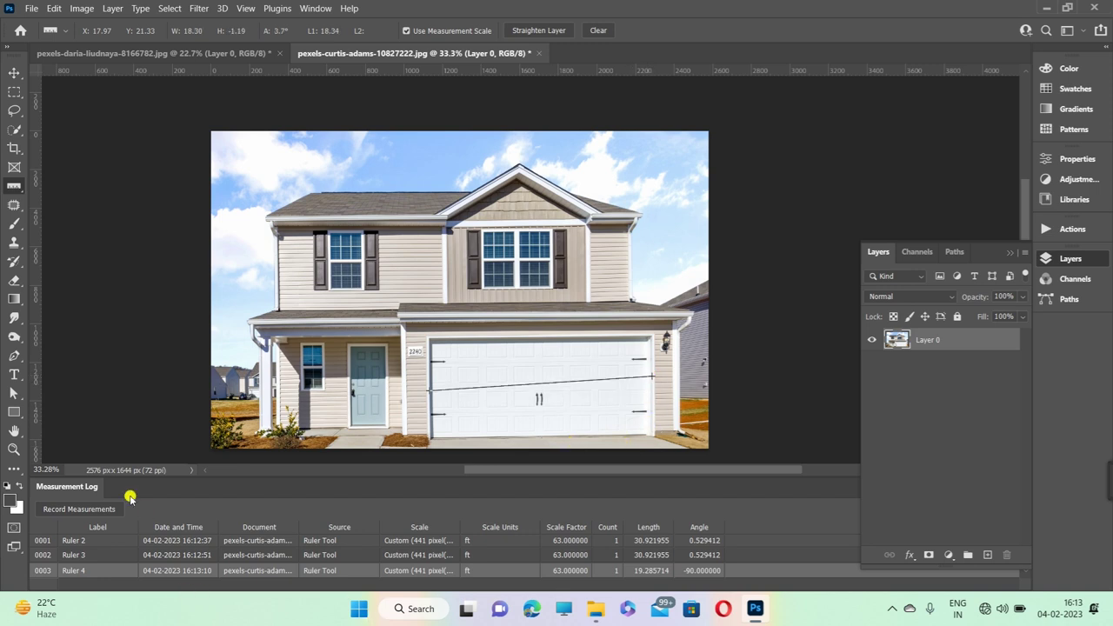
left_click(77, 509)
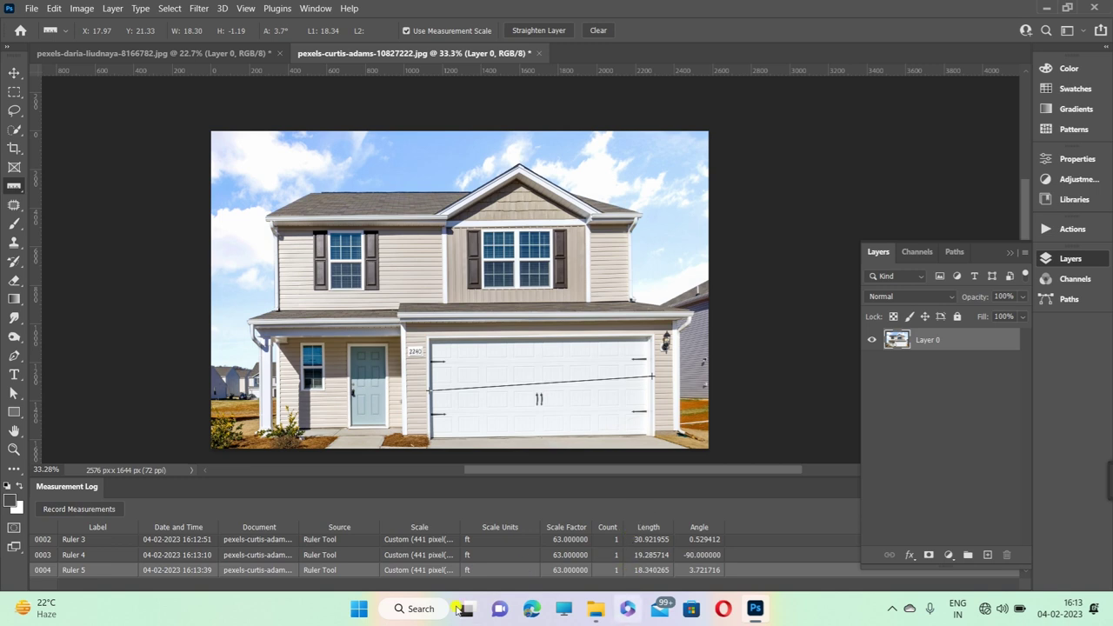
scroll(324, 520, "down", 1)
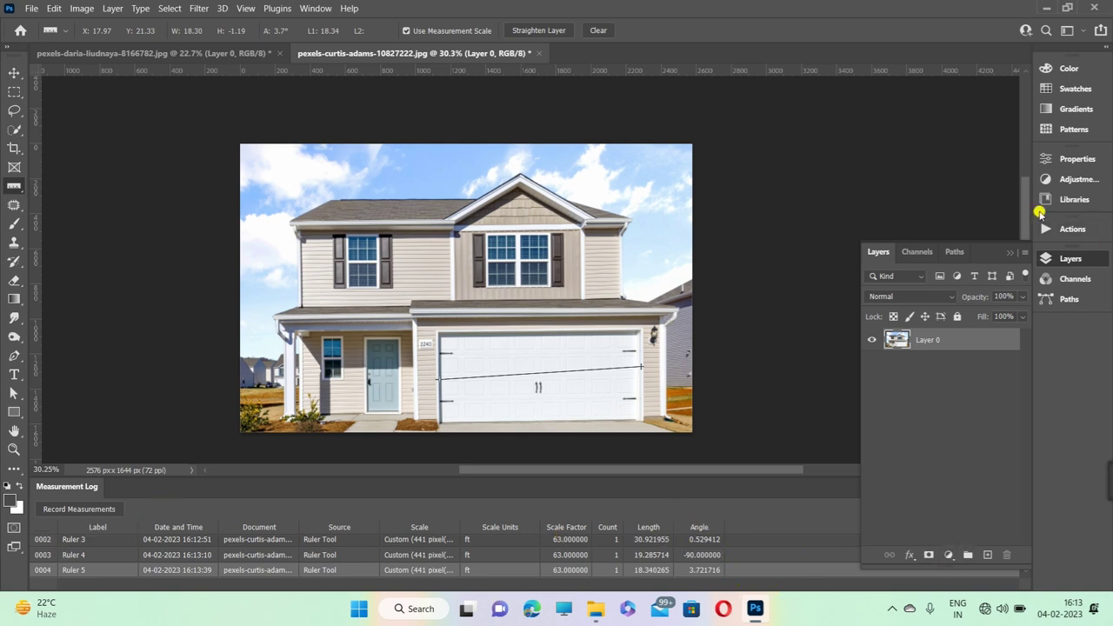
key("ctrl+shift+m")
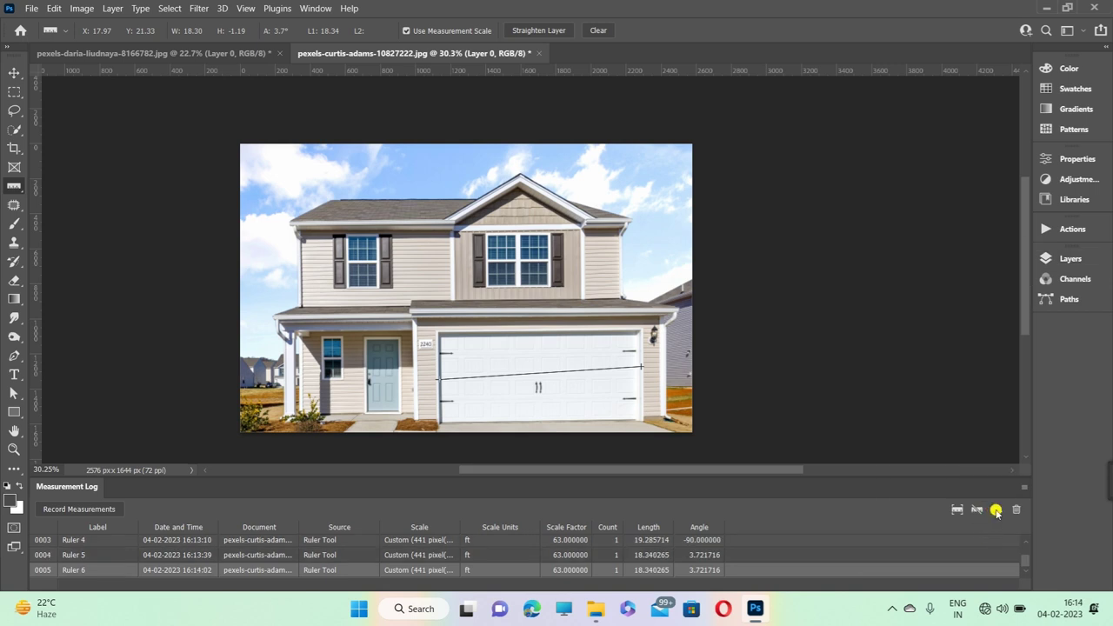
Cancel a measurement export, then measure and log the upper window height (4.67 ft).
left_click(996, 512)
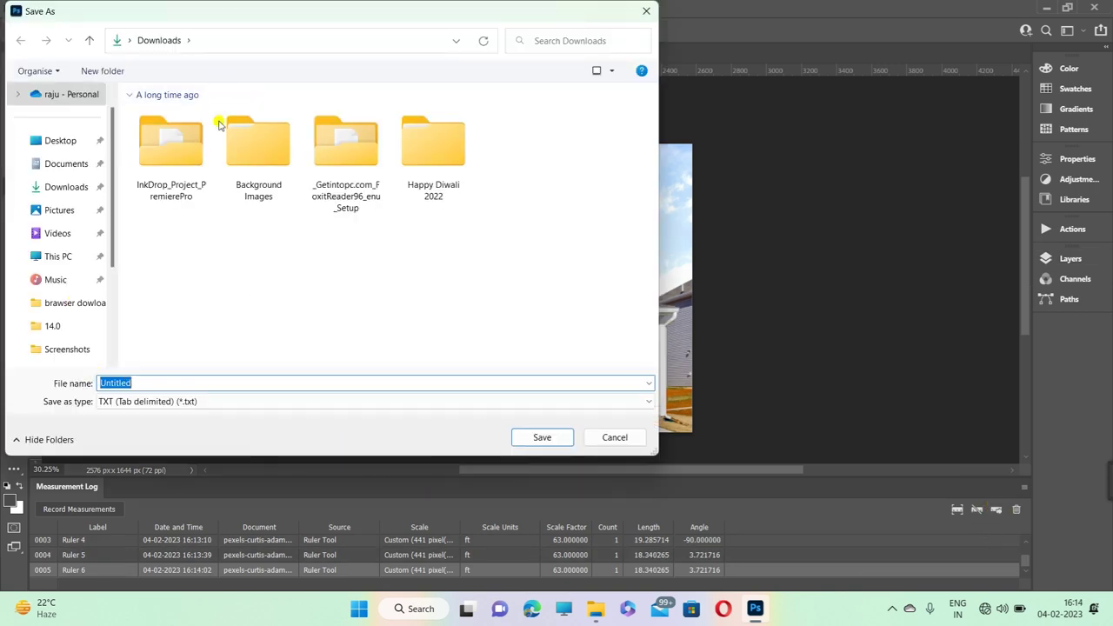
left_click(630, 435)
left_click(626, 439)
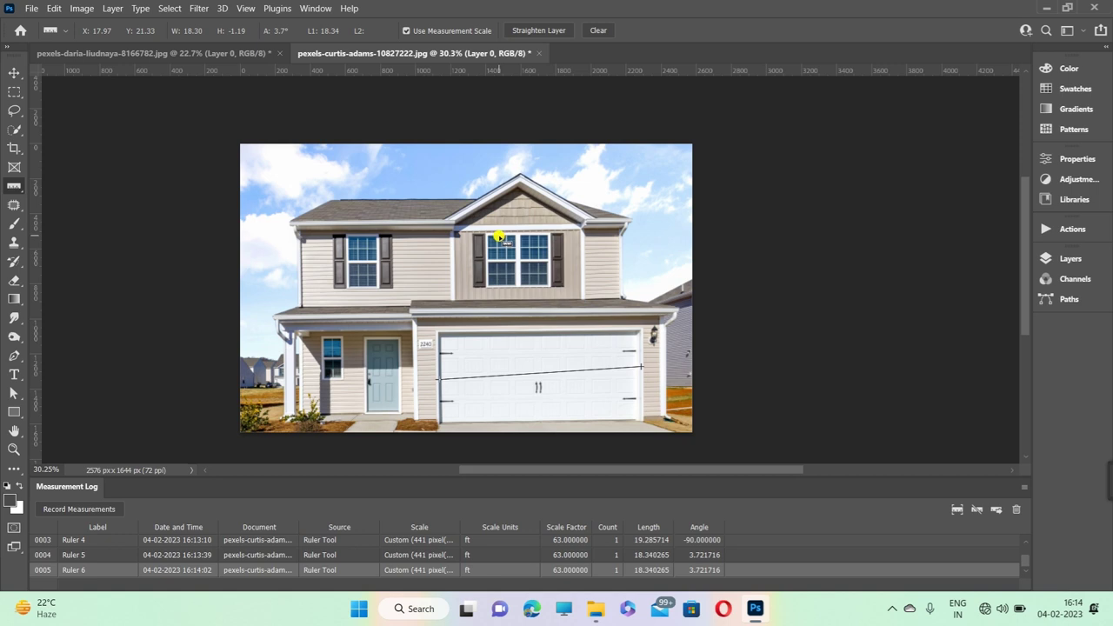
left_click_drag(497, 232, 496, 283)
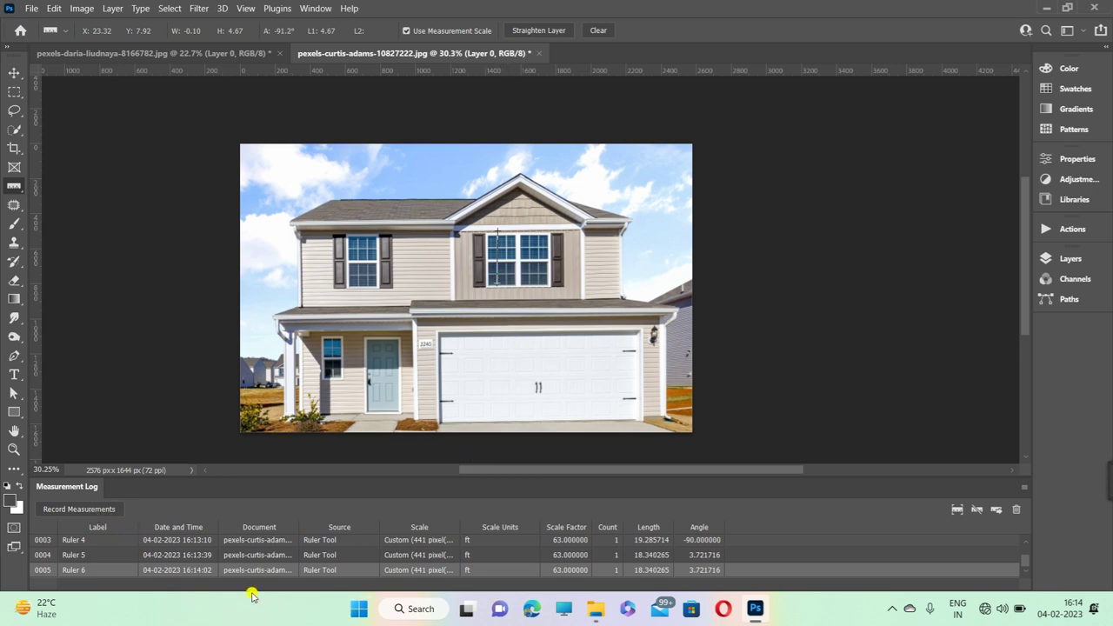
left_click(107, 508)
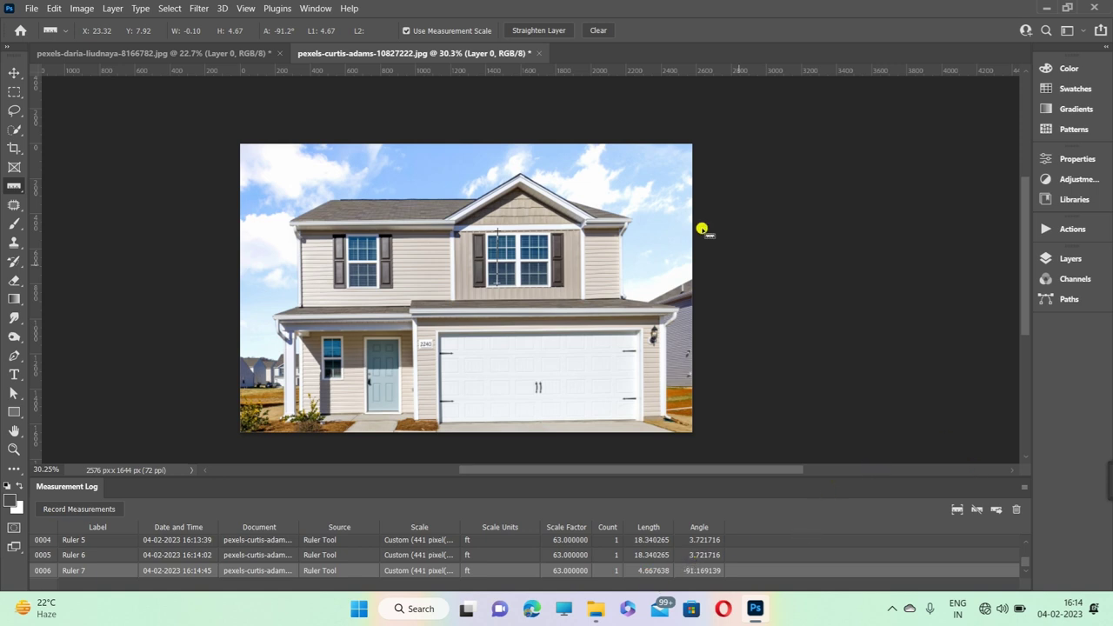
Cancel another export and request deletion of the new window measurement.
left_click(996, 510)
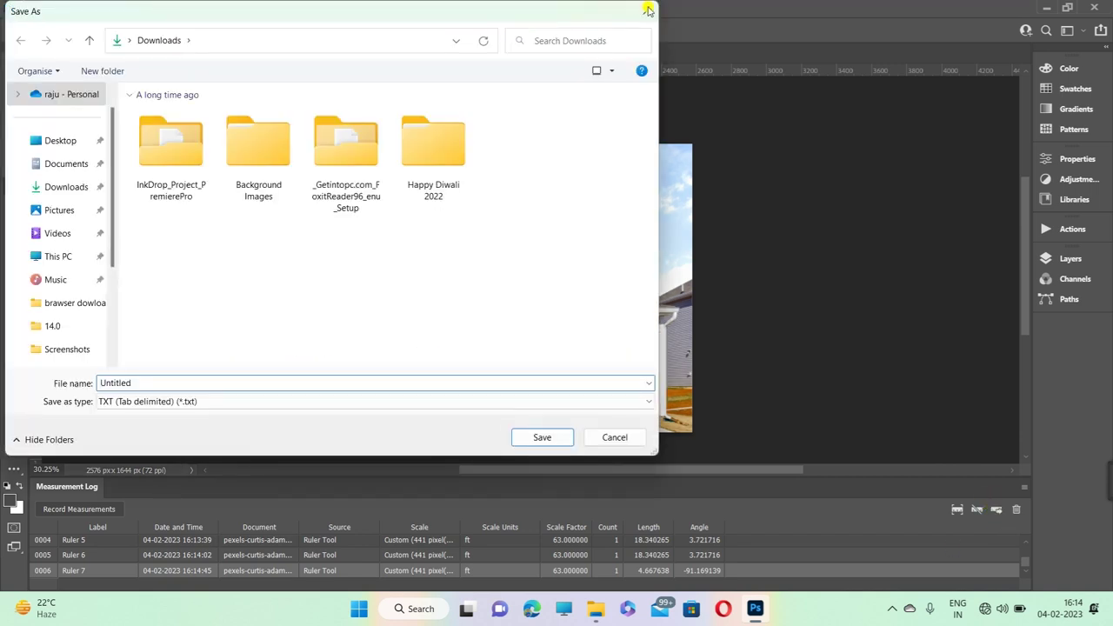
left_click(646, 10)
left_click(1014, 511)
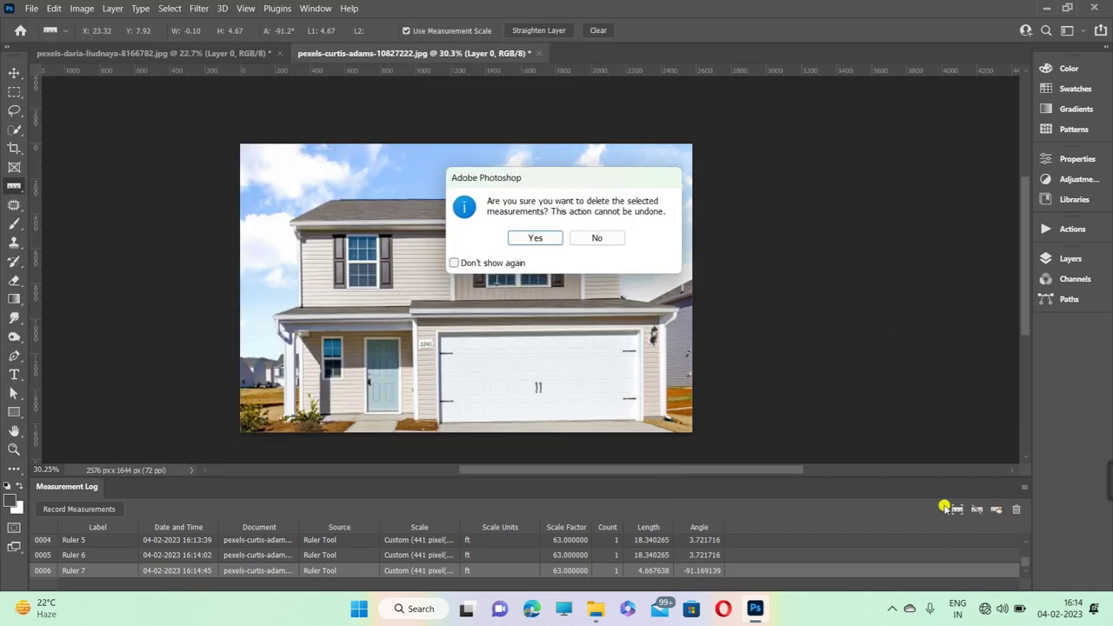
Confirm deleting the Ruler 7 window entry, select Ruler 6, and close the Measurement Log.
left_click(536, 237)
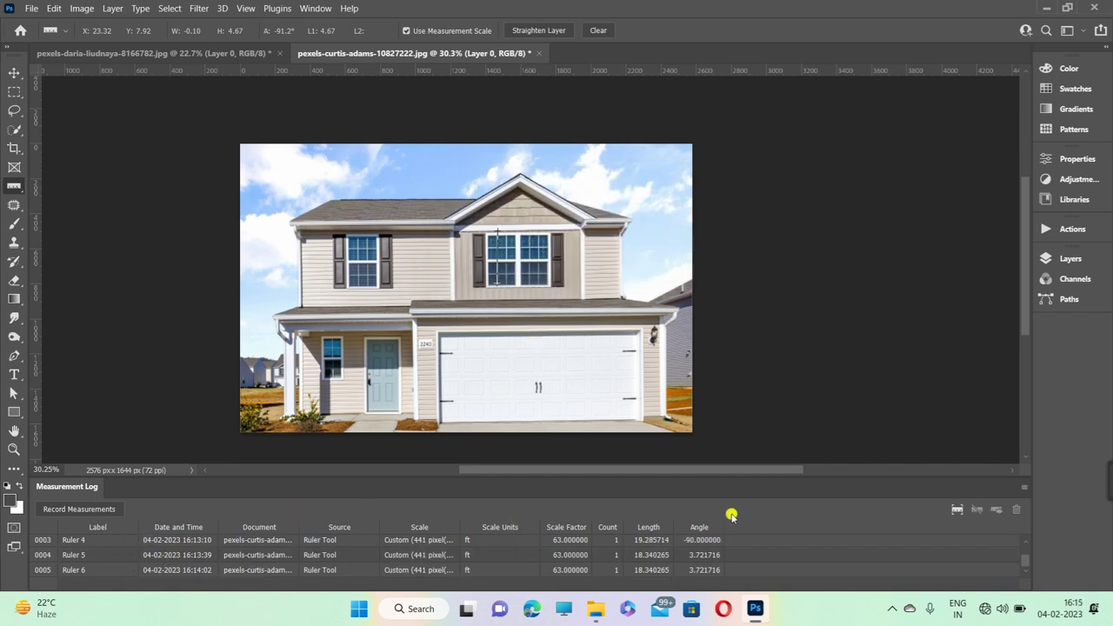
left_click(652, 570)
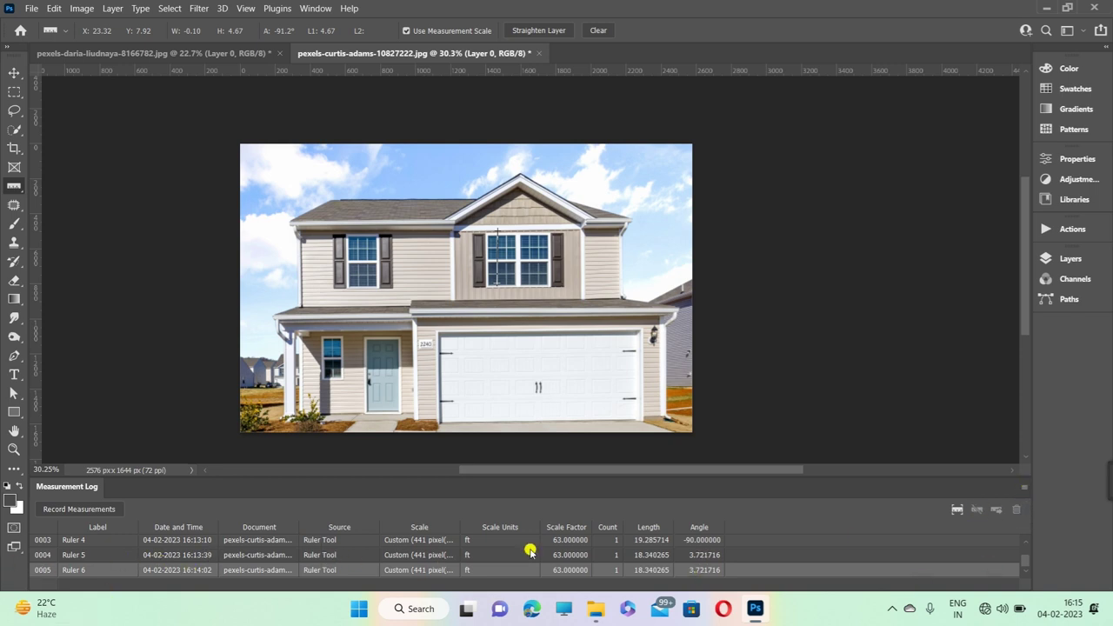
left_click(1026, 488)
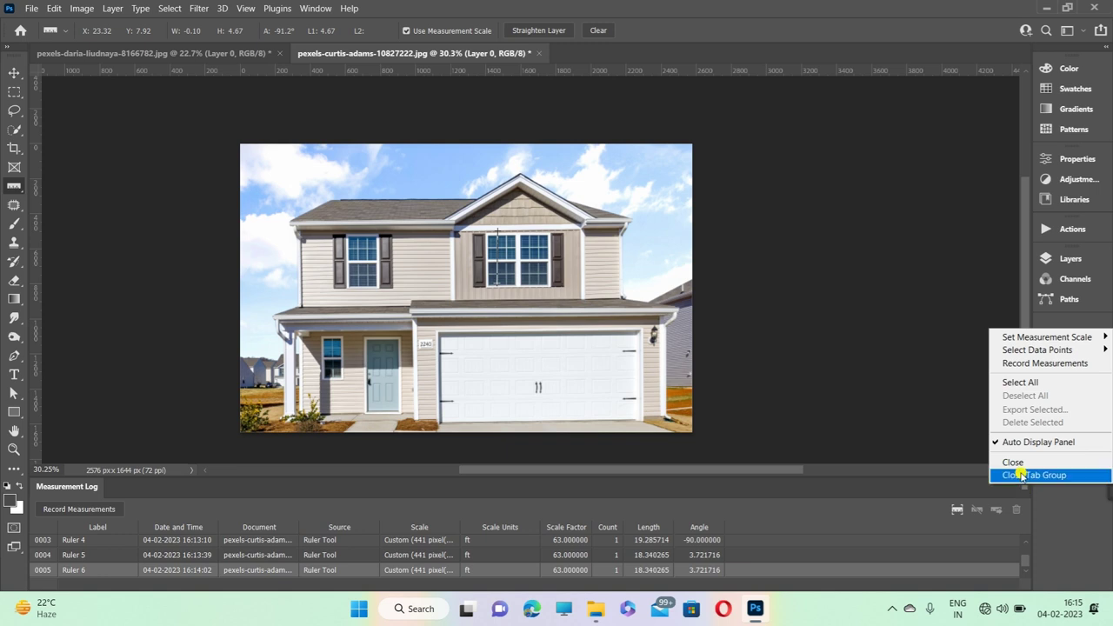
left_click(1014, 459)
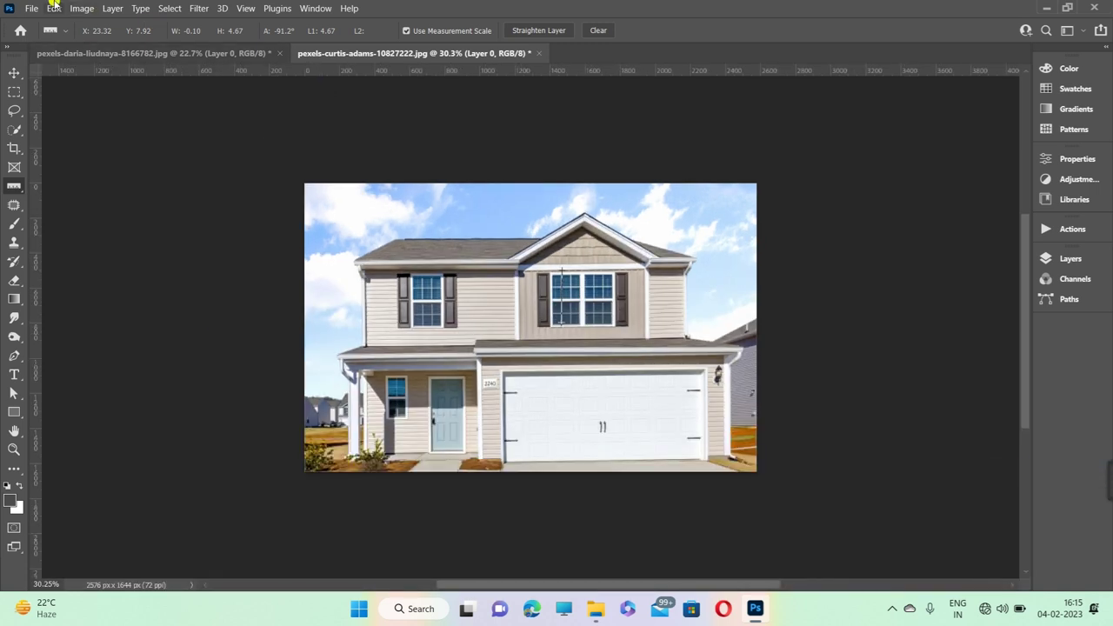
Choose a custom data-point set with only Label and Ruler Tool Length checked.
left_click(76, 9)
mouse_move(96, 294)
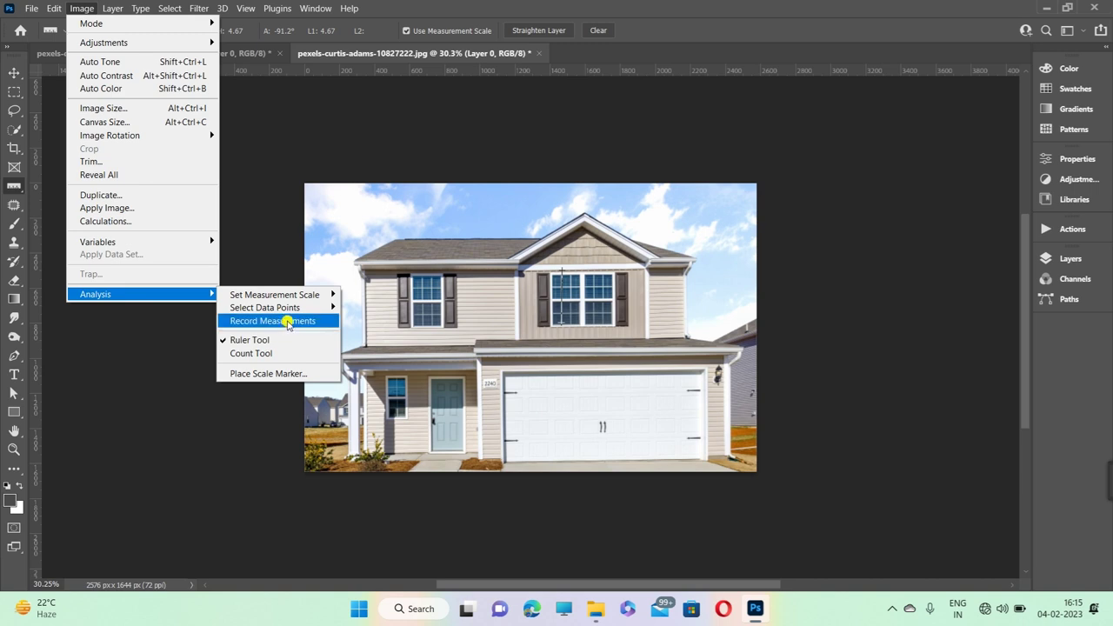
mouse_move(265, 308)
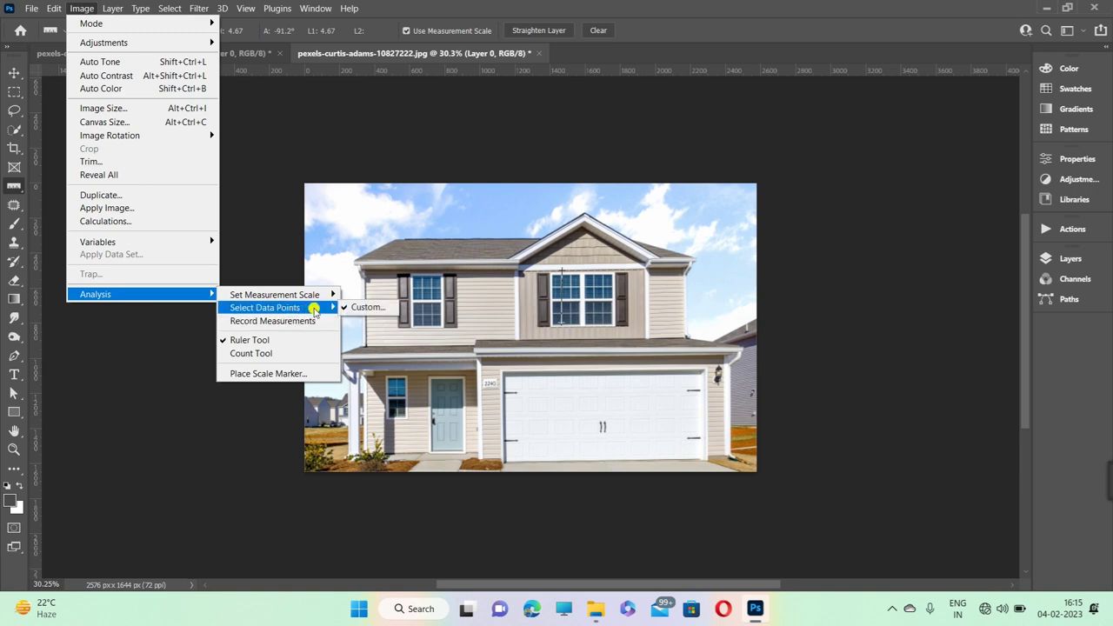
left_click(365, 307)
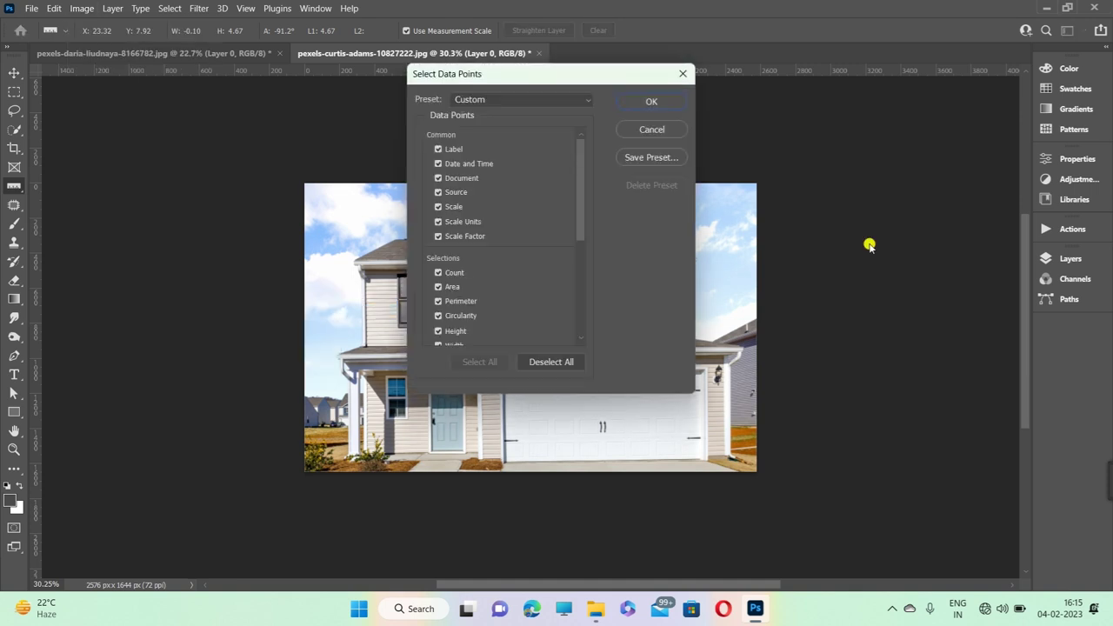
scroll(485, 209, "down", 2)
scroll(485, 203, "up", 2)
left_click(534, 362)
scroll(478, 290, "down", 2)
scroll(479, 288, "down", 2)
scroll(480, 288, "down", 2)
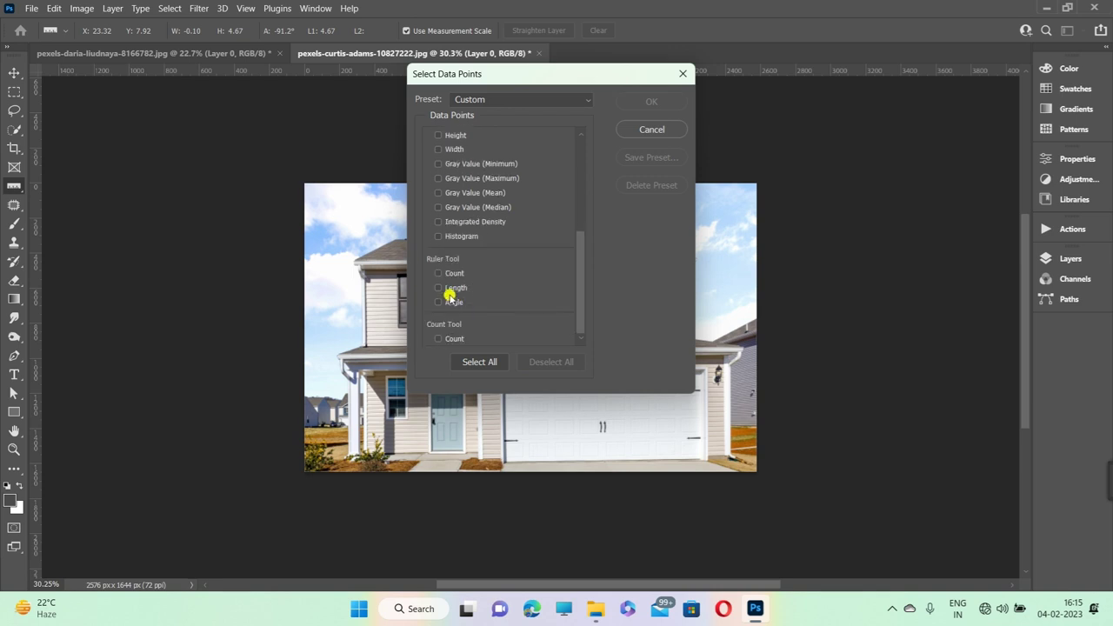
left_click(438, 287)
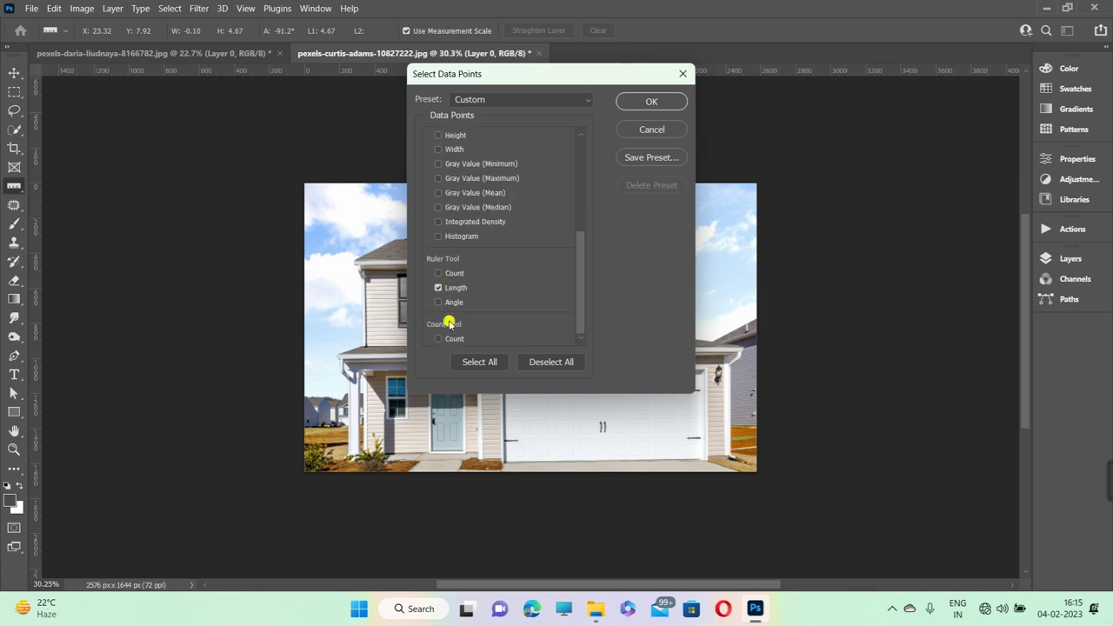
scroll(449, 324, "up", 2)
scroll(434, 330, "down", 2)
scroll(504, 292, "up", 5)
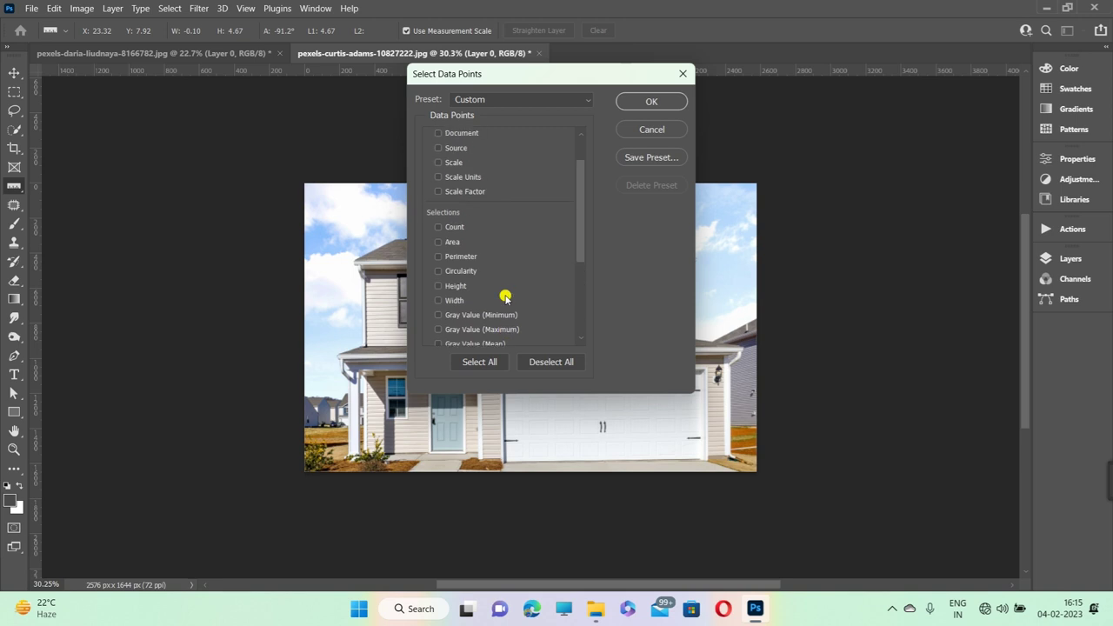
left_click(647, 103)
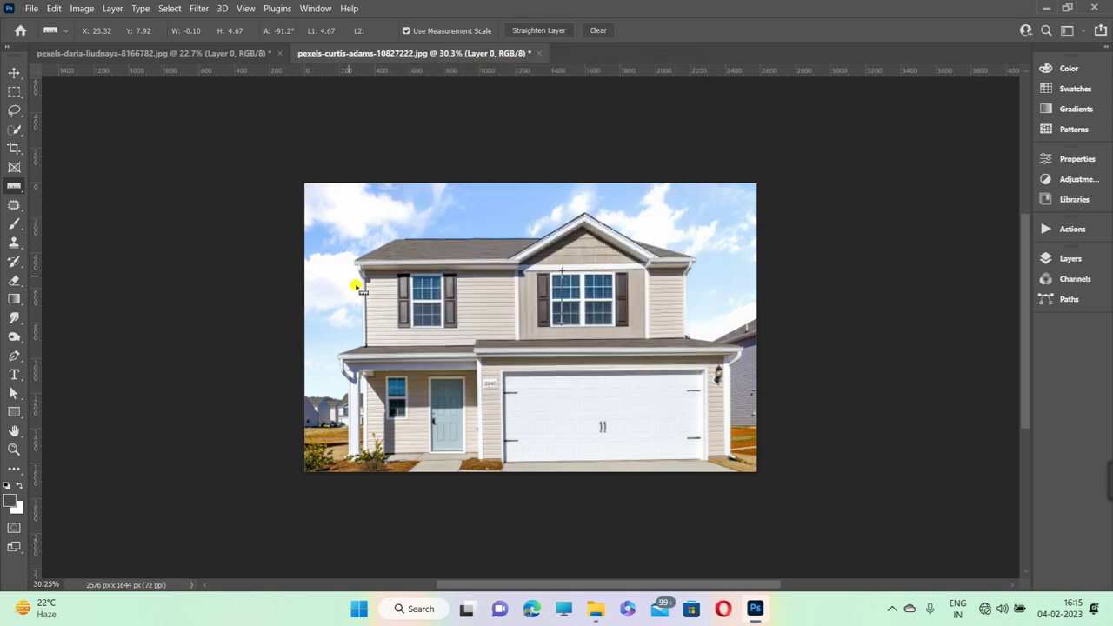
left_click(81, 8)
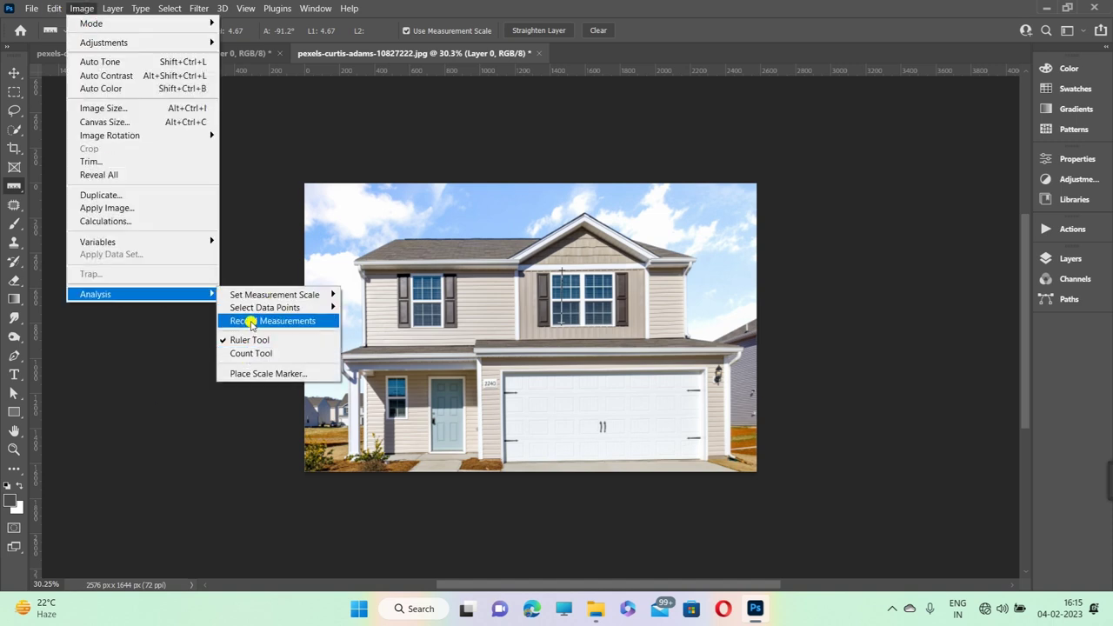
Record the measurement, then delete the extra log entries 0004–0007.
left_click(251, 320)
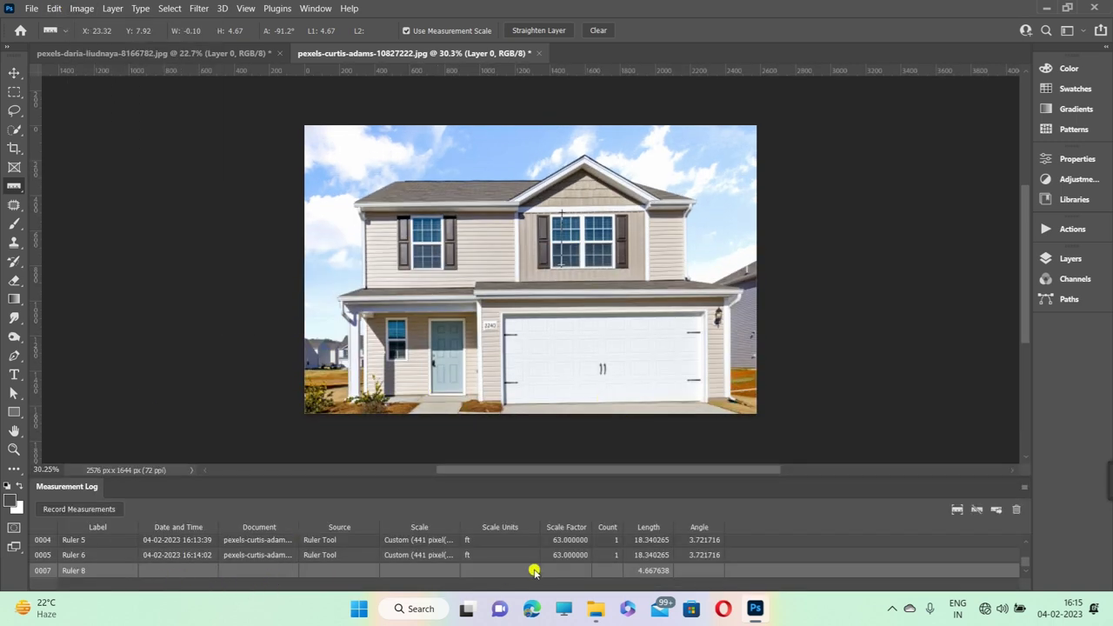
left_click(640, 556)
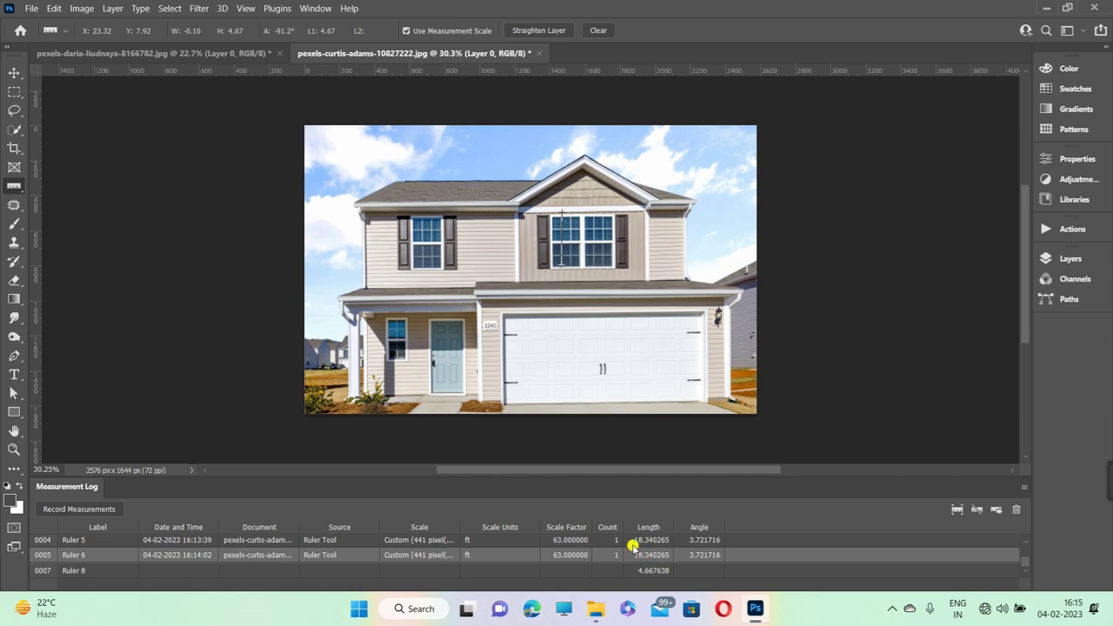
left_click(1015, 510)
left_click(538, 256)
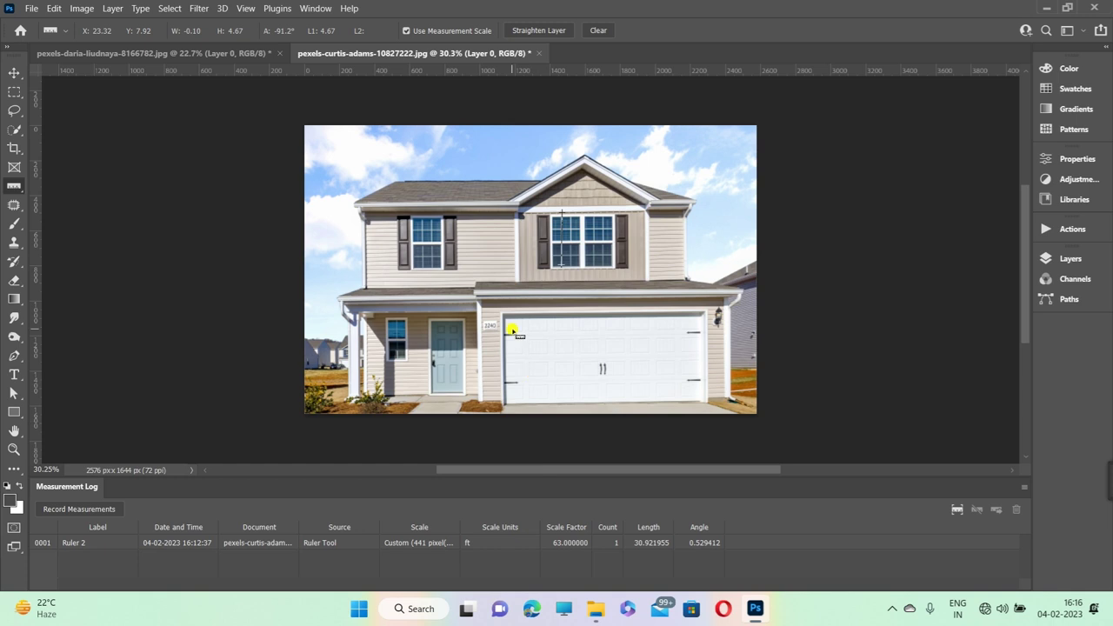
Reopen the data points settings and confirm them unchanged.
left_click(82, 8)
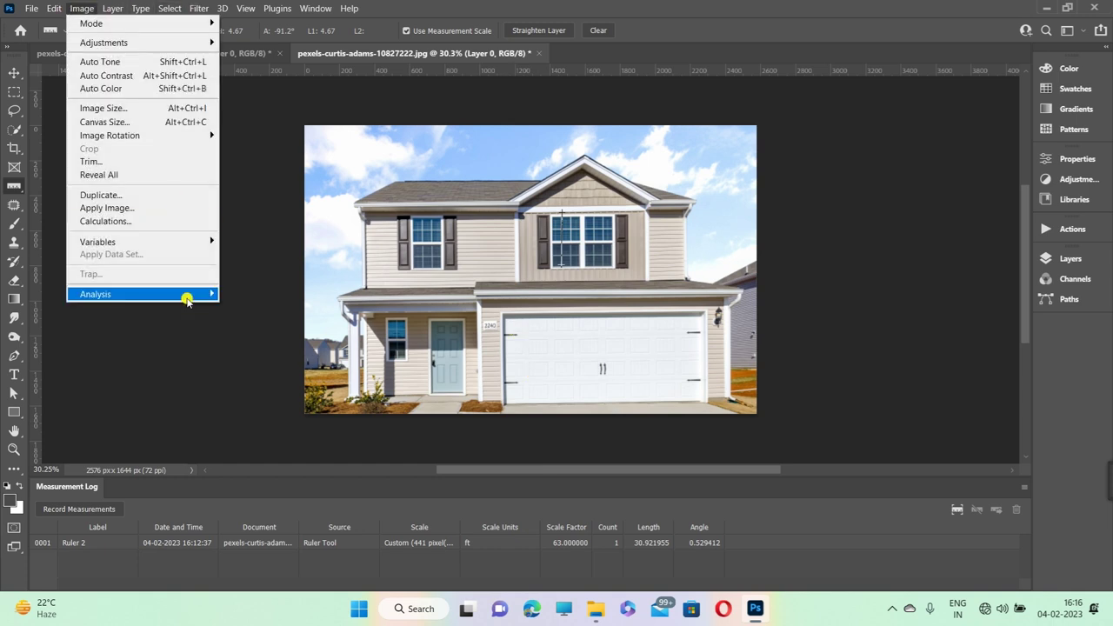
mouse_move(95, 294)
mouse_move(264, 308)
left_click(366, 307)
scroll(489, 209, "down", 2)
scroll(490, 209, "up", 2)
left_click(648, 102)
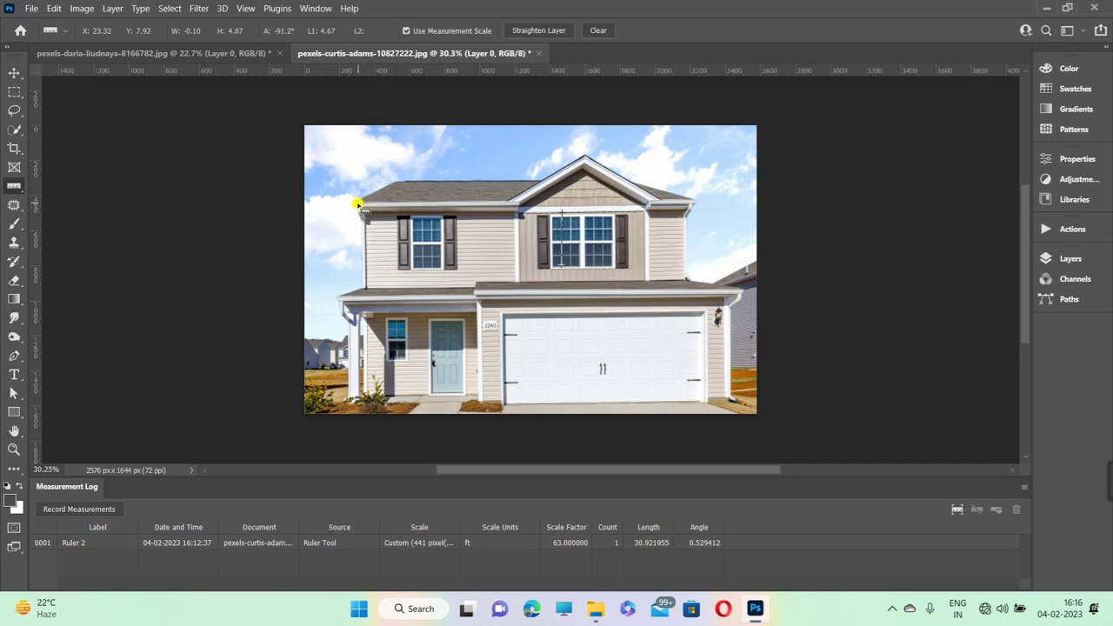
Measure along the roofline and log it as Ruler 10 with length 30.873216.
left_click_drag(356, 203, 679, 202)
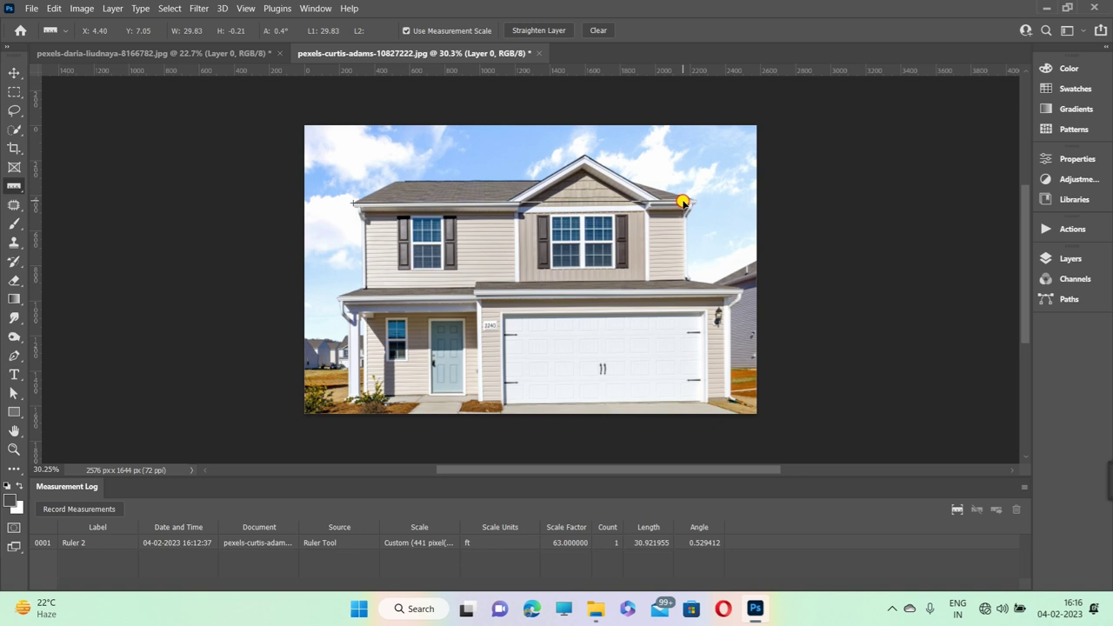
left_click_drag(691, 201, 694, 204)
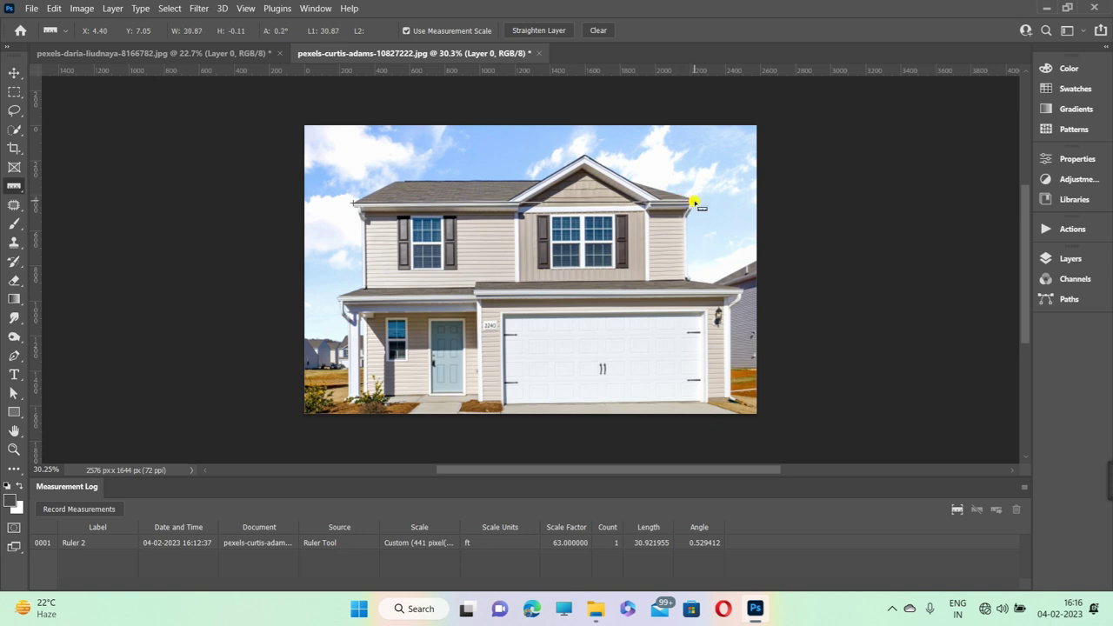
left_click(76, 509)
key("ctrl+minus")
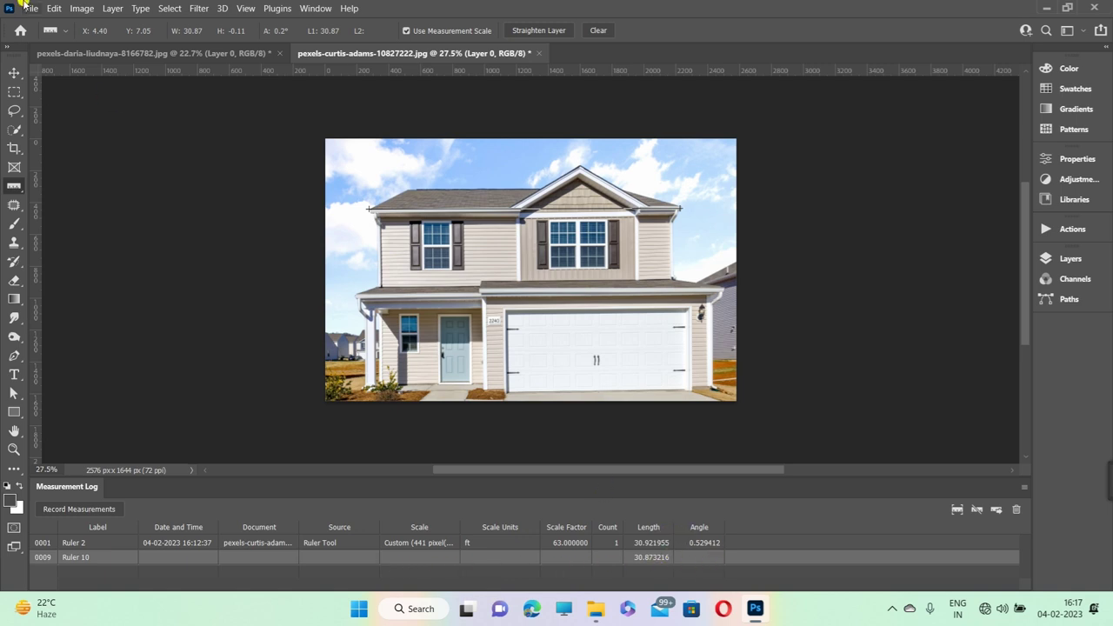
left_click(53, 8)
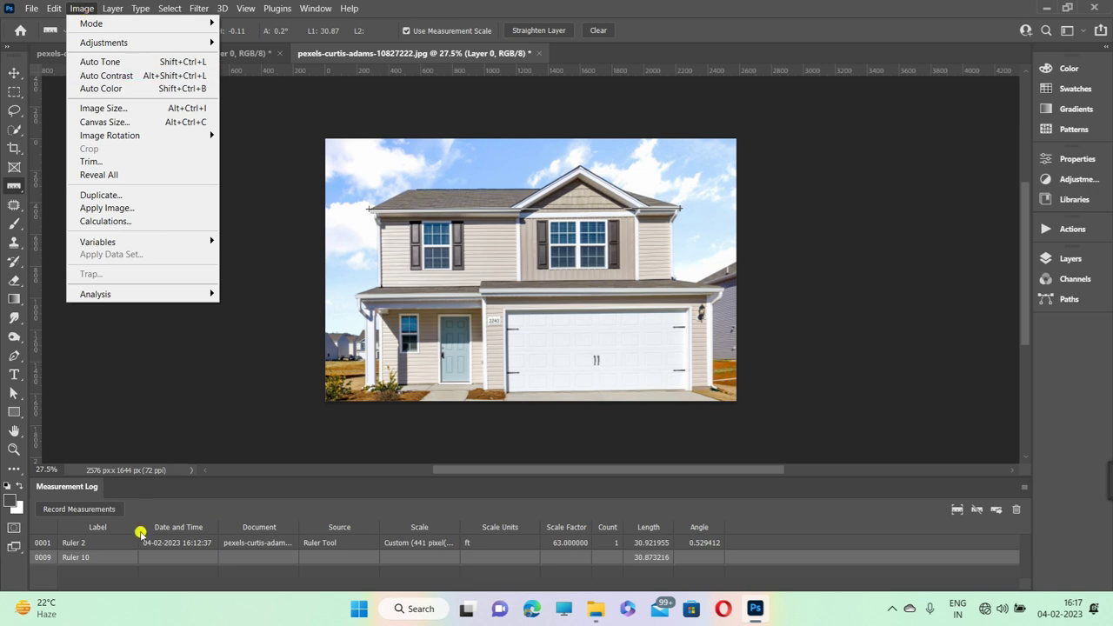
mouse_move(96, 294)
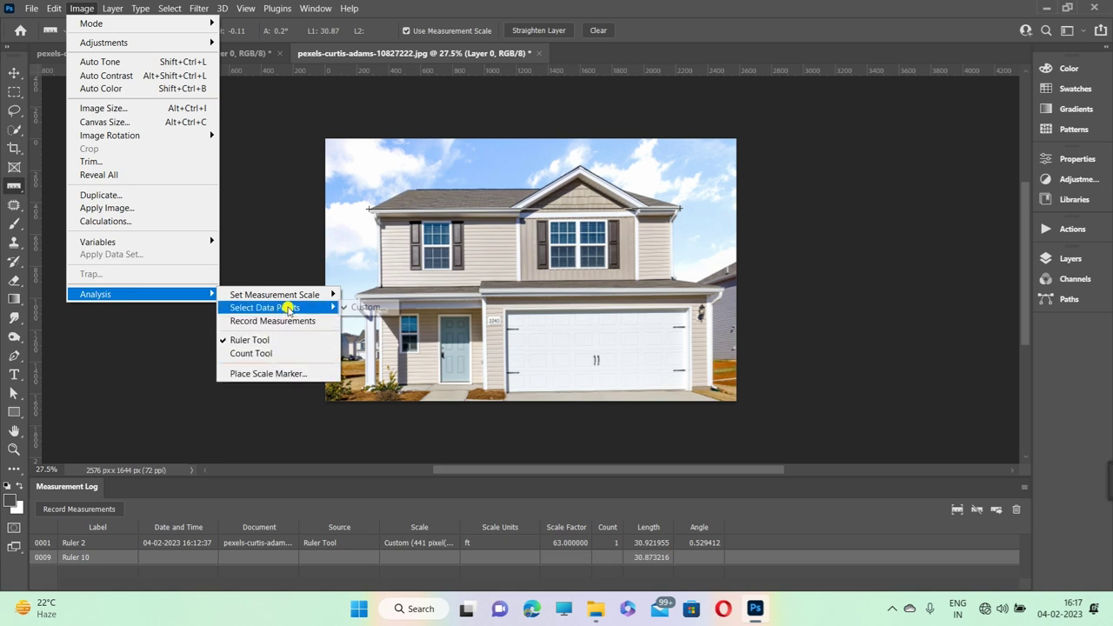
Set the custom data points to log every value using Select All.
left_click(355, 309)
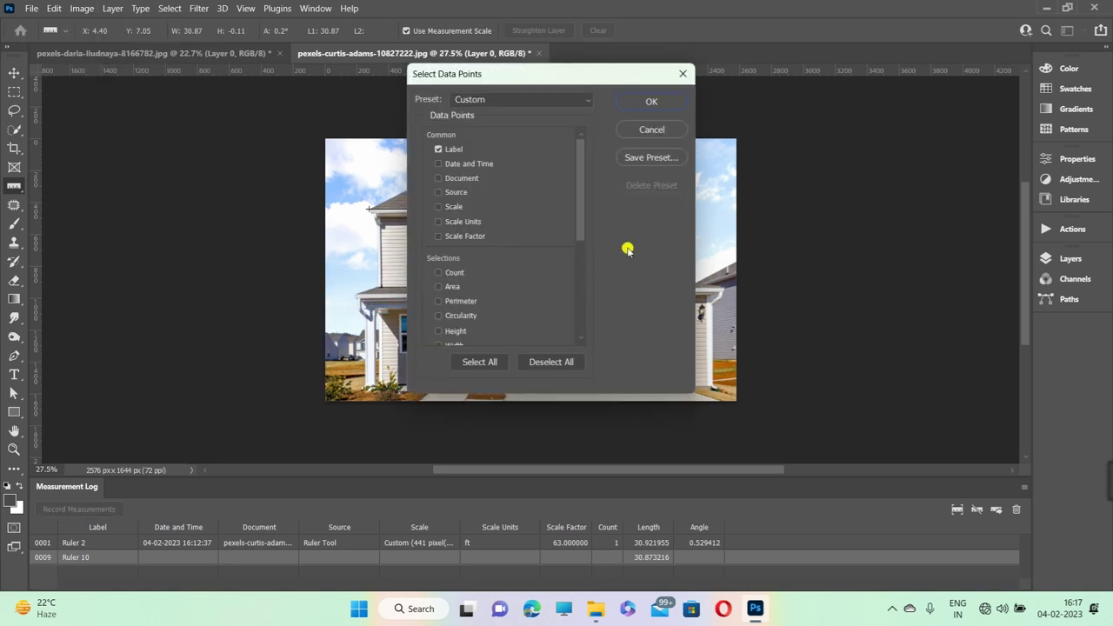
scroll(481, 252, "down", 1)
scroll(482, 253, "down", 3)
scroll(480, 252, "up", 4)
left_click(474, 362)
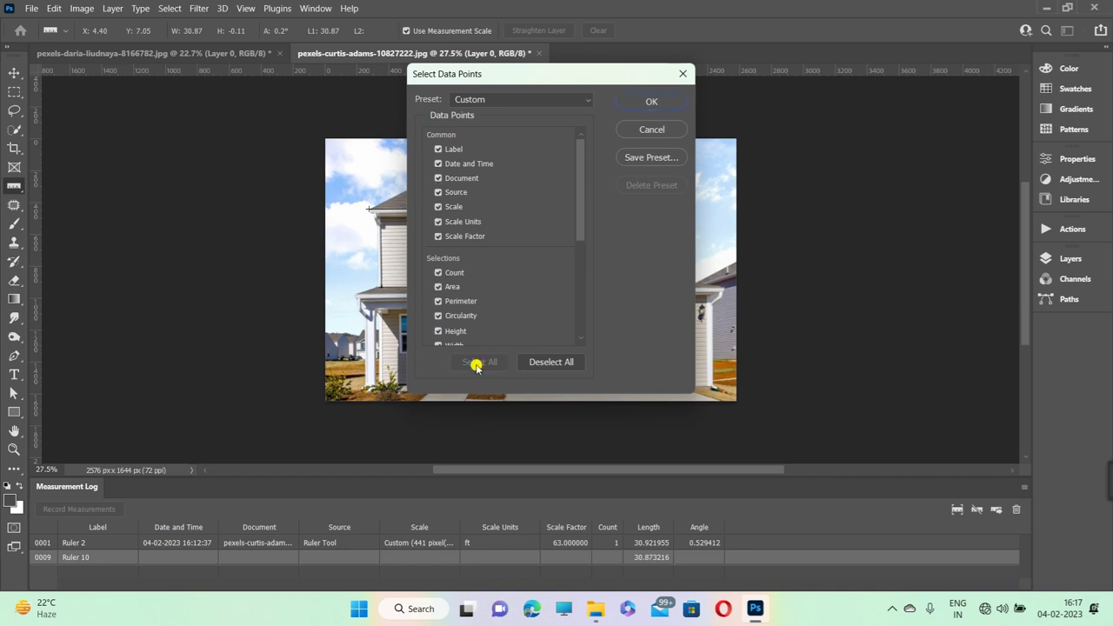
left_click(665, 103)
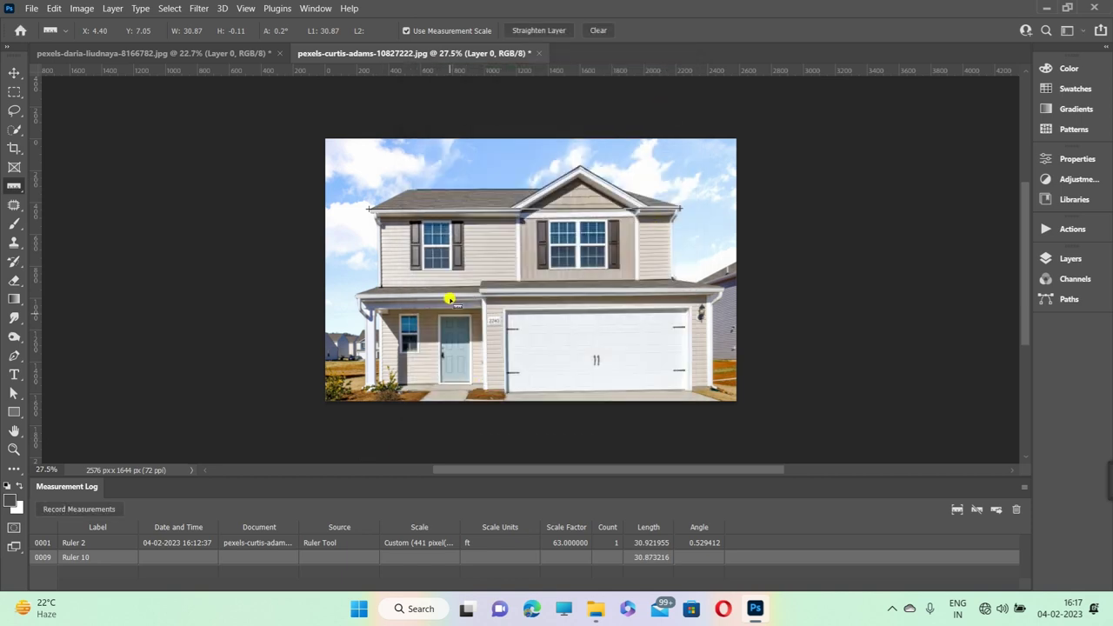
Measure across the upper windows, log Ruler 11 (17.637235, 0.928203°), and close the log.
left_click_drag(425, 241, 602, 238)
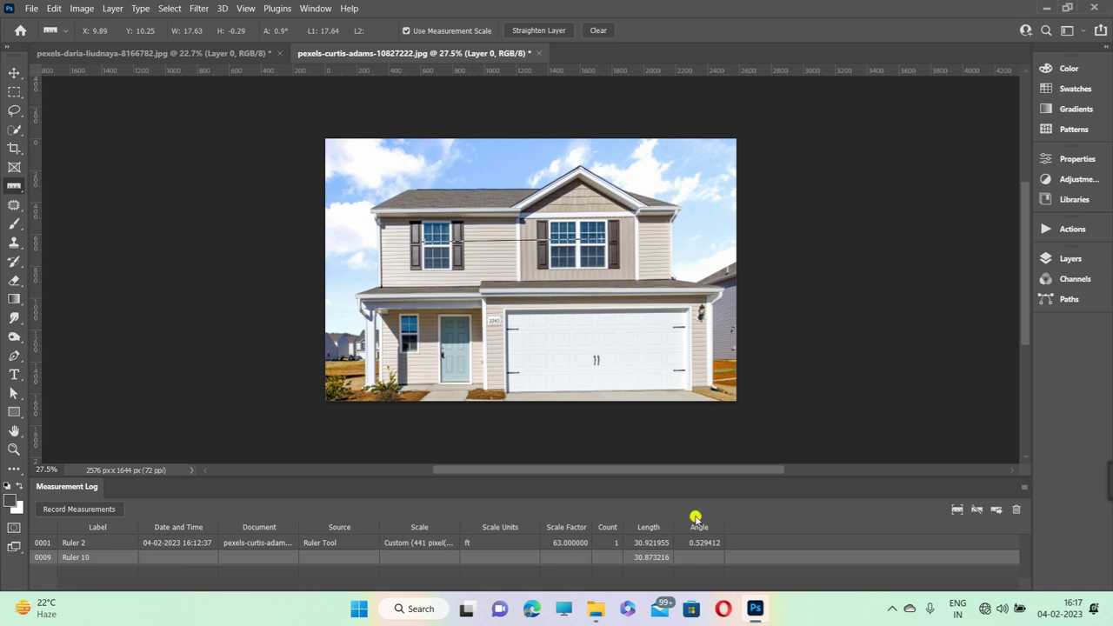
left_click(88, 510)
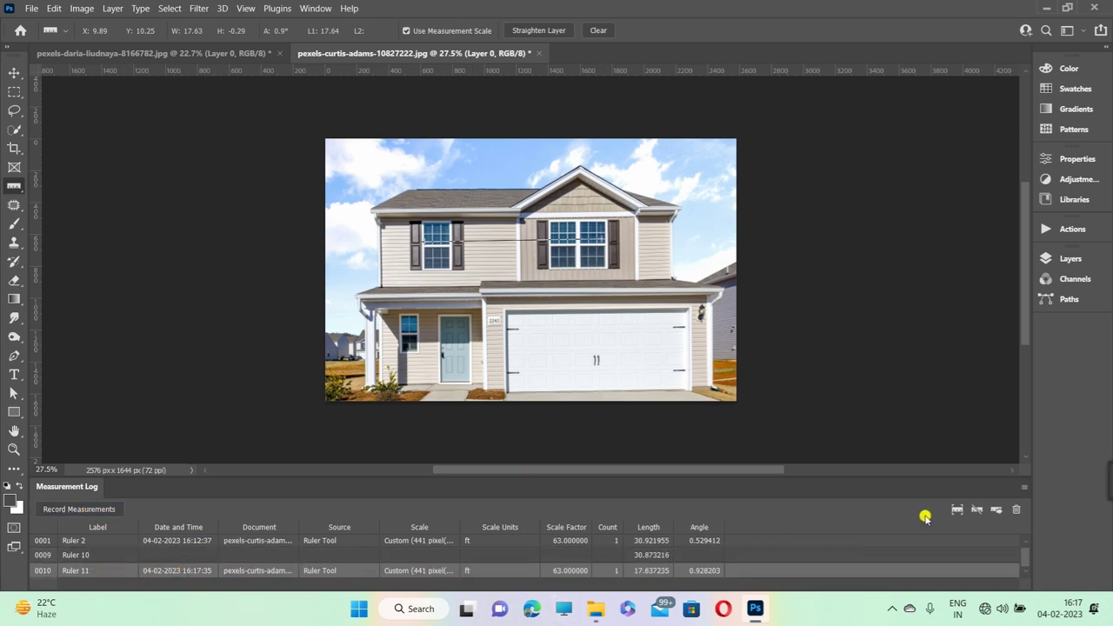
left_click(1023, 487)
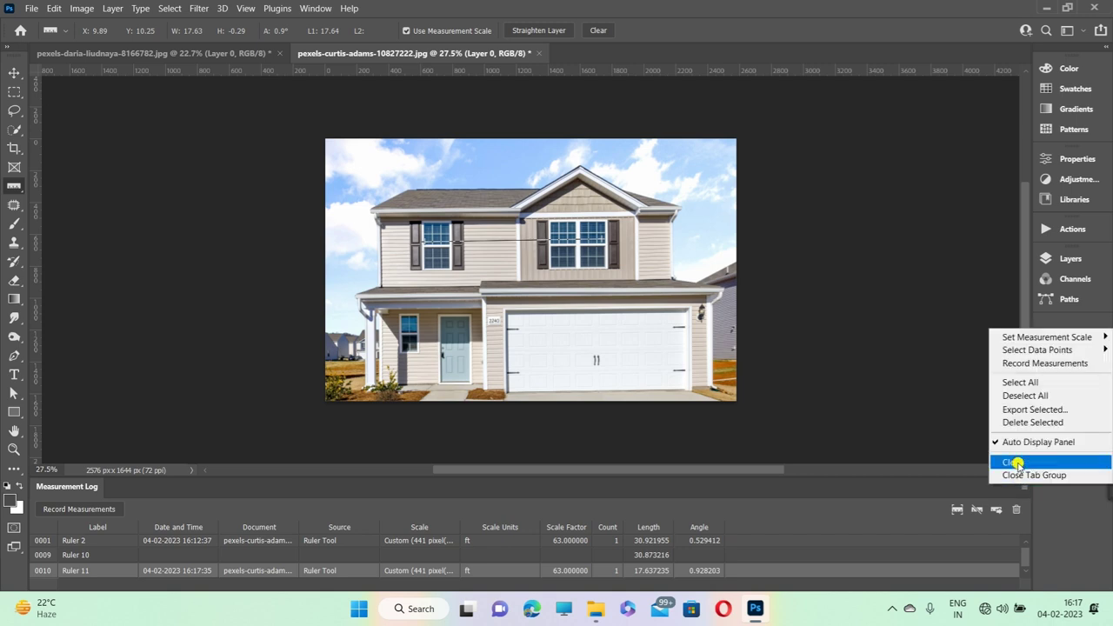
left_click(1013, 461)
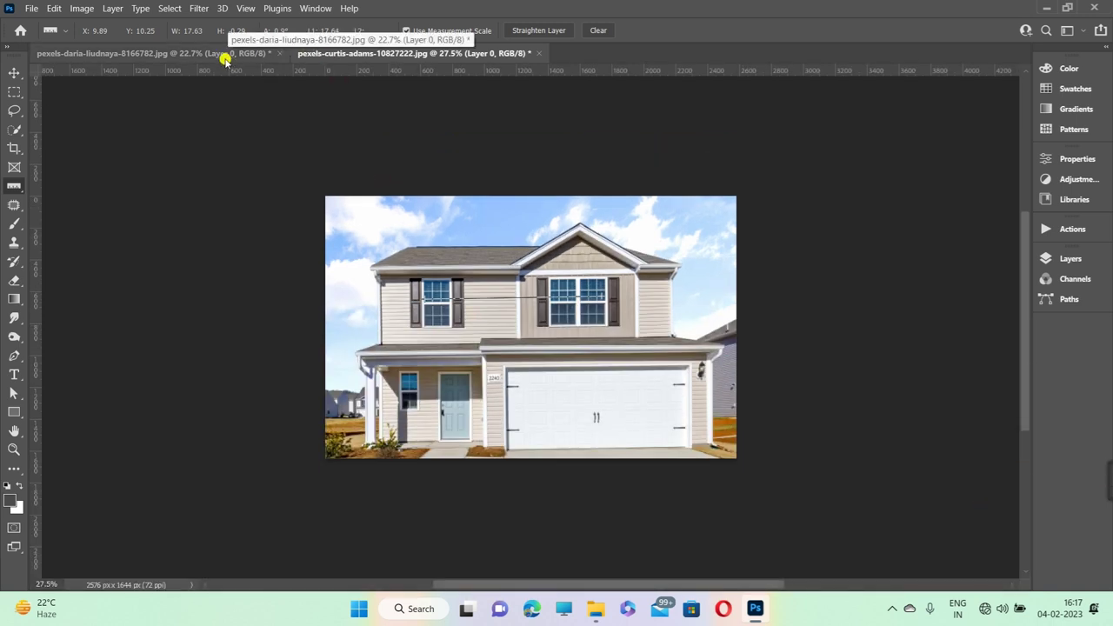
left_click(81, 8)
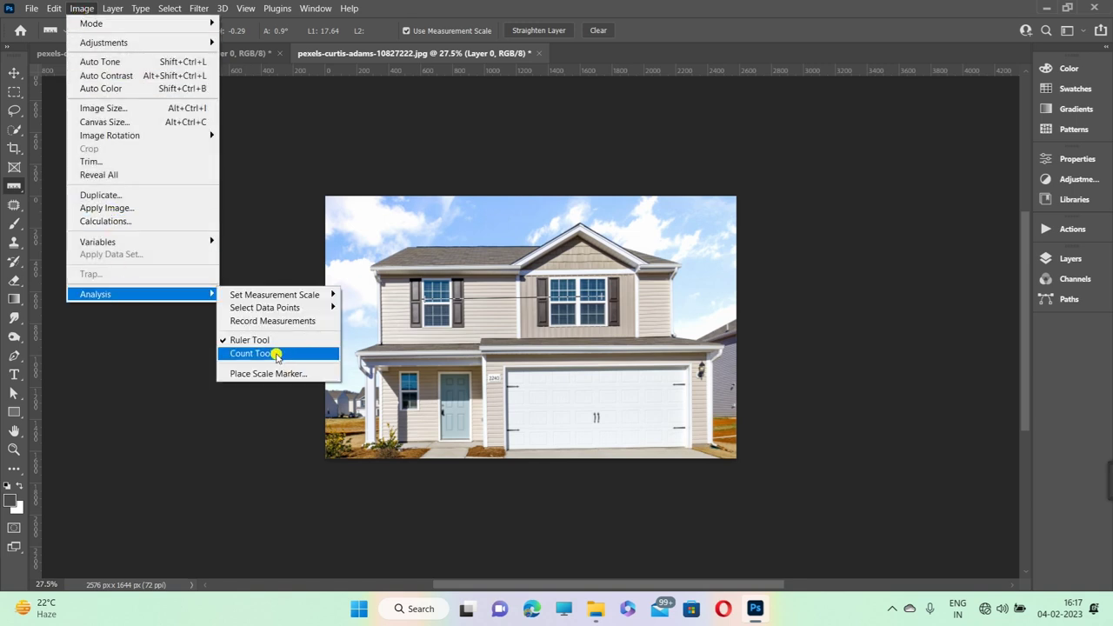
On the still-life photo, mark the headphones with the Count tool and set count colour to red.
left_click(245, 55)
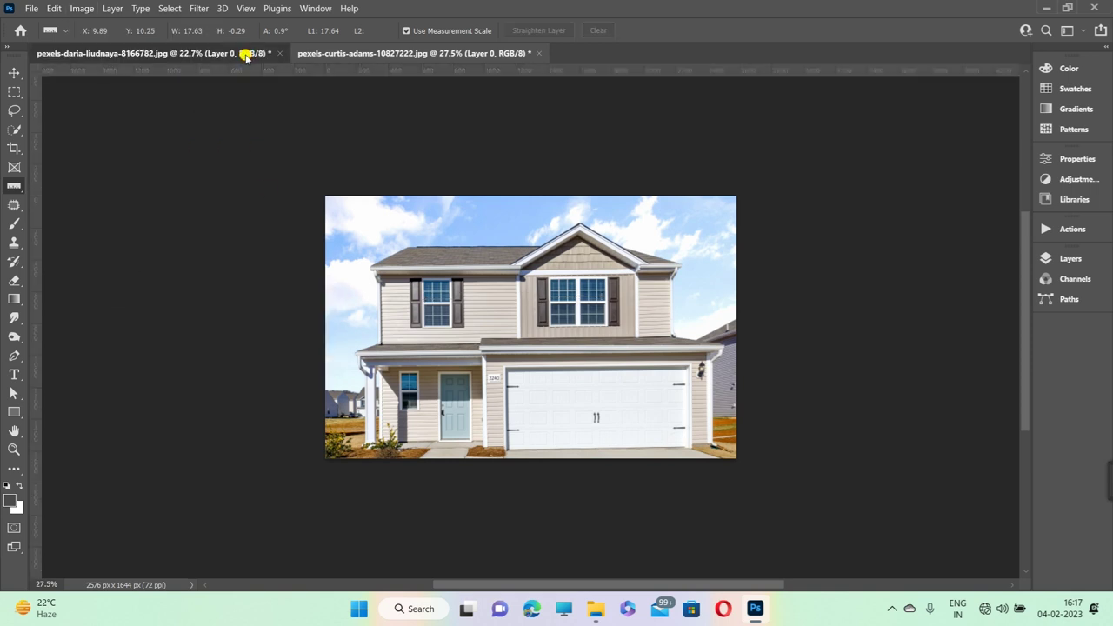
left_click(78, 9)
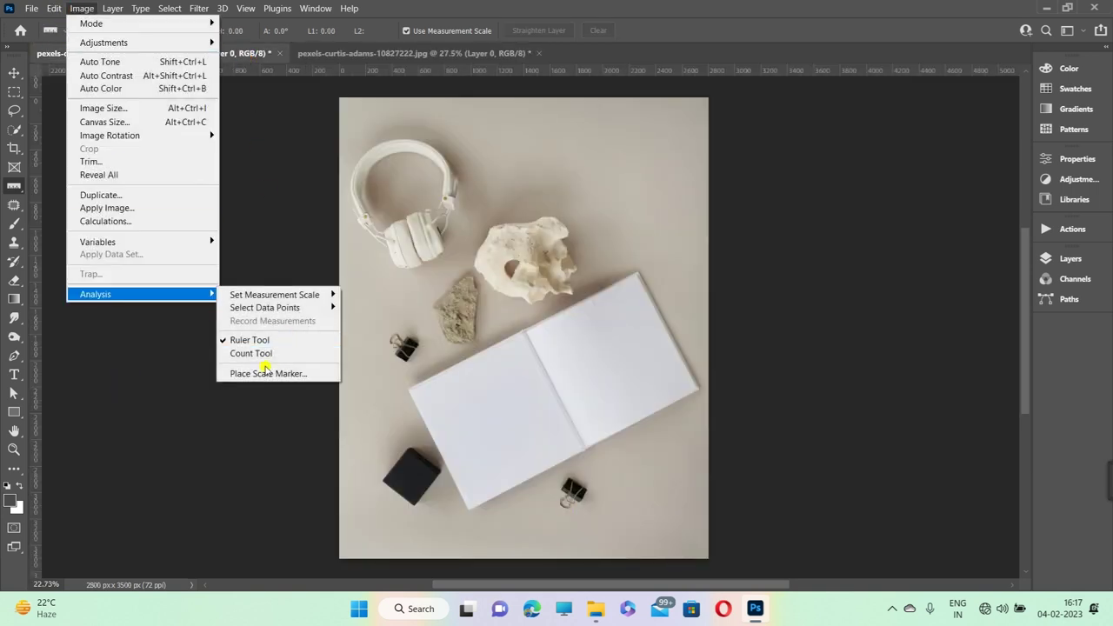
left_click(244, 354)
left_click(415, 245)
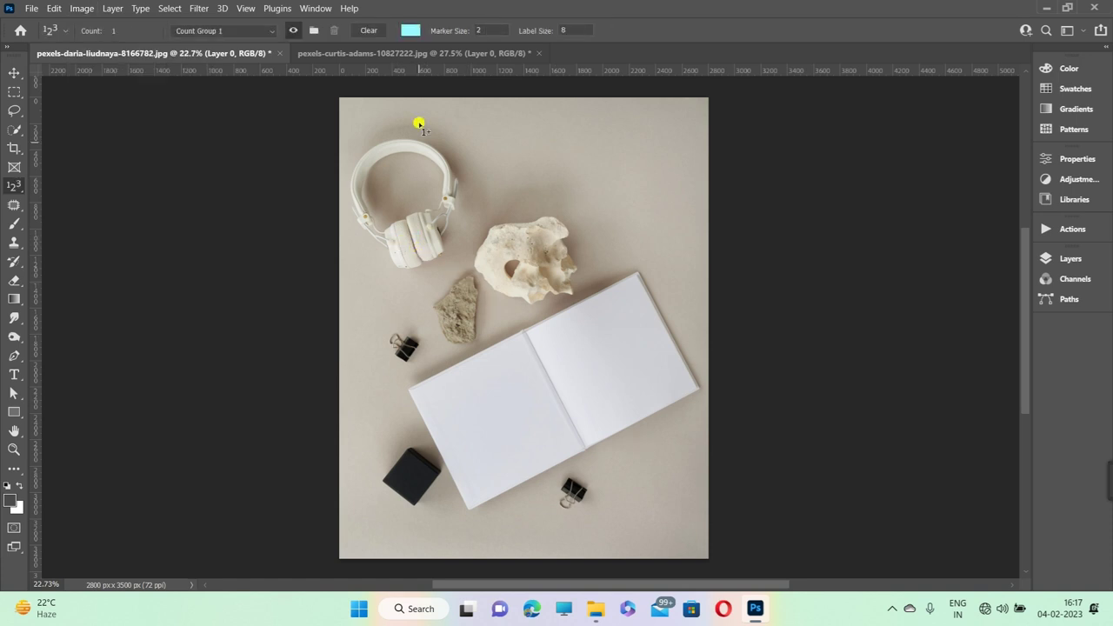
left_click(409, 31)
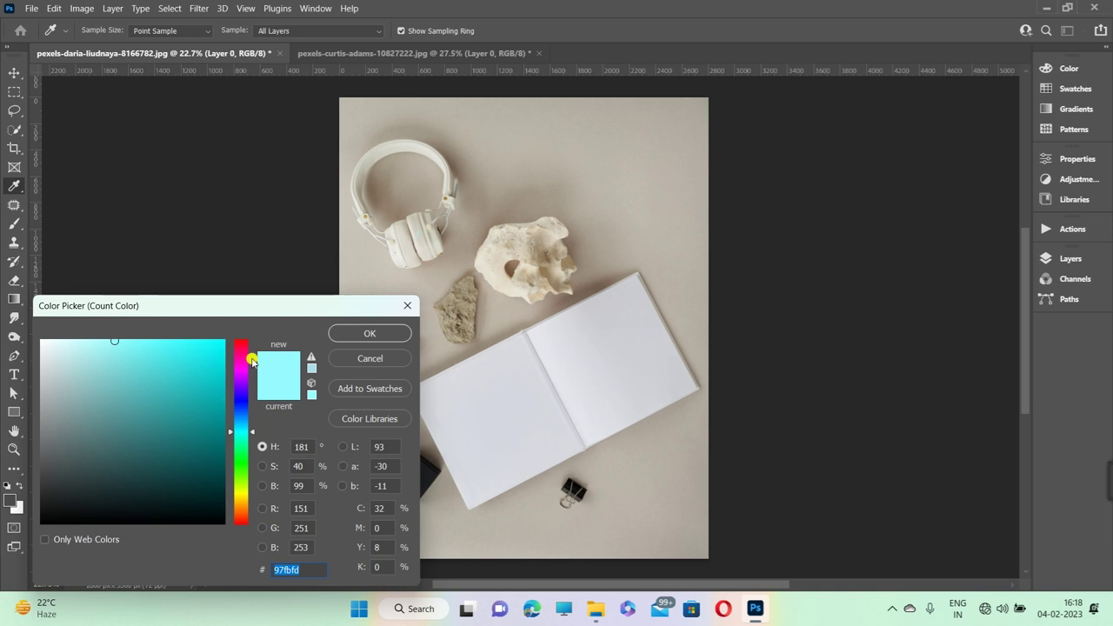
left_click_drag(251, 359, 245, 346)
left_click(205, 355)
Mark the notebook and black box, switching the count colour to green, then blue.
left_click(366, 333)
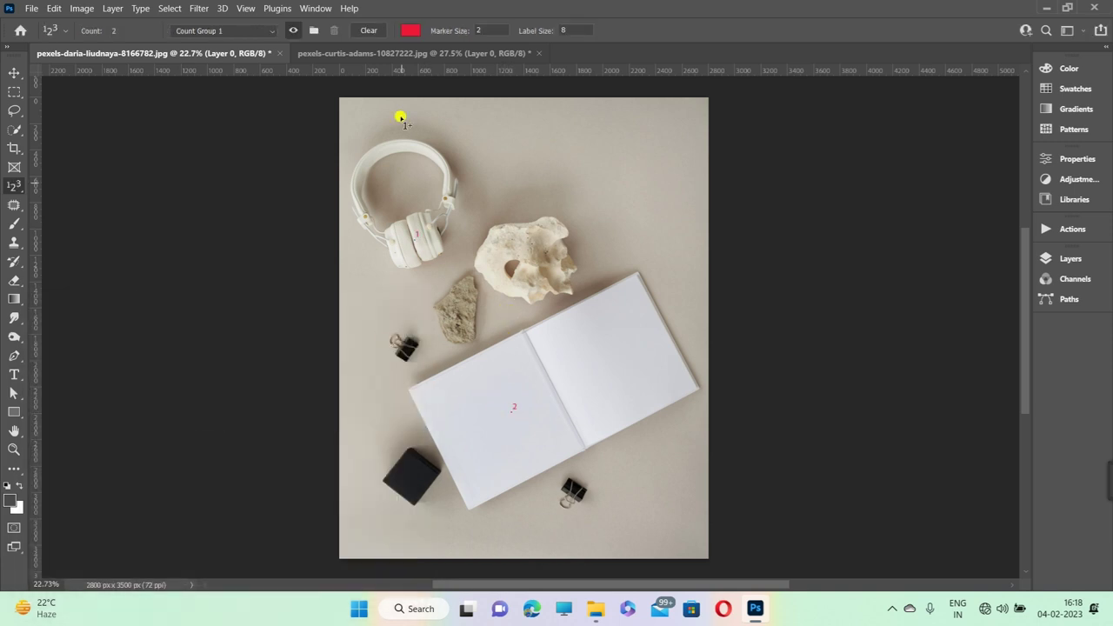
left_click(410, 31)
left_click(235, 476)
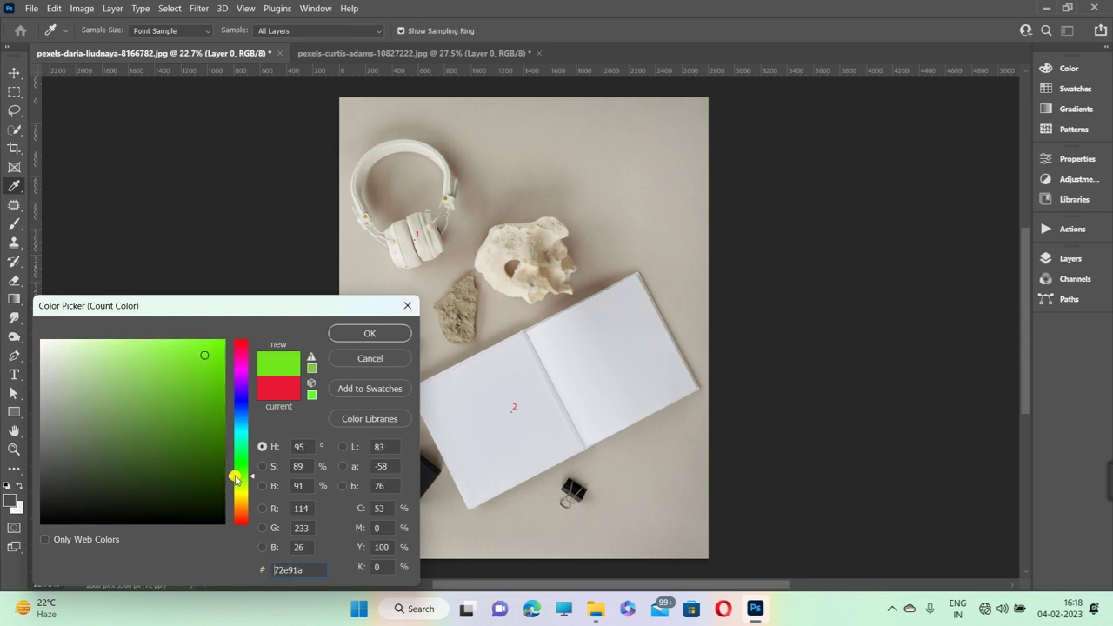
left_click(370, 333)
left_click(410, 483)
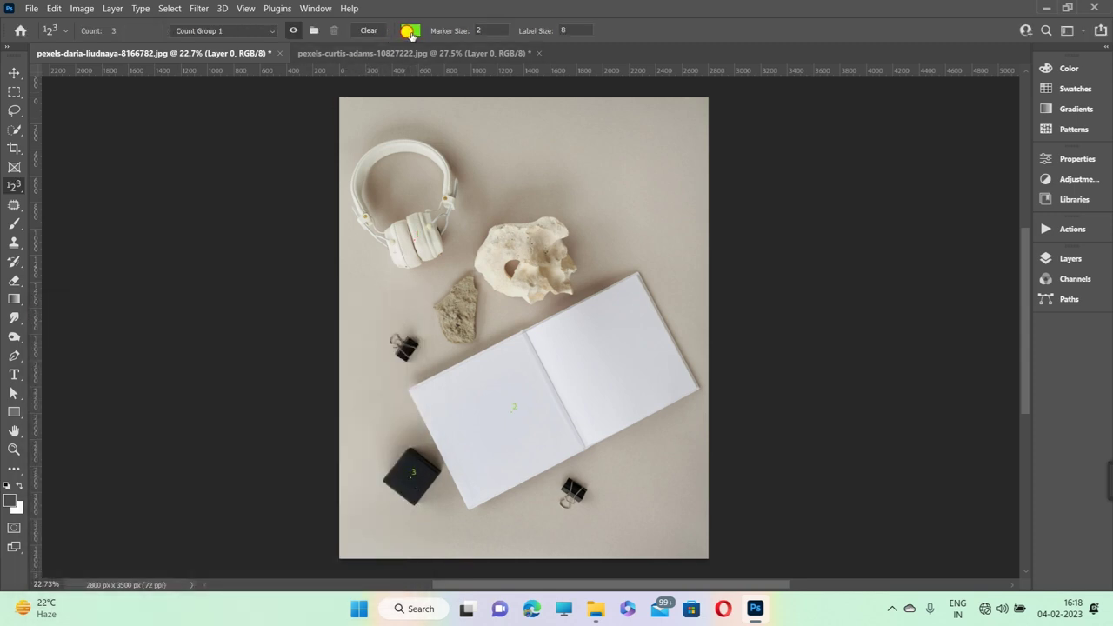
left_click(409, 31)
left_click(242, 399)
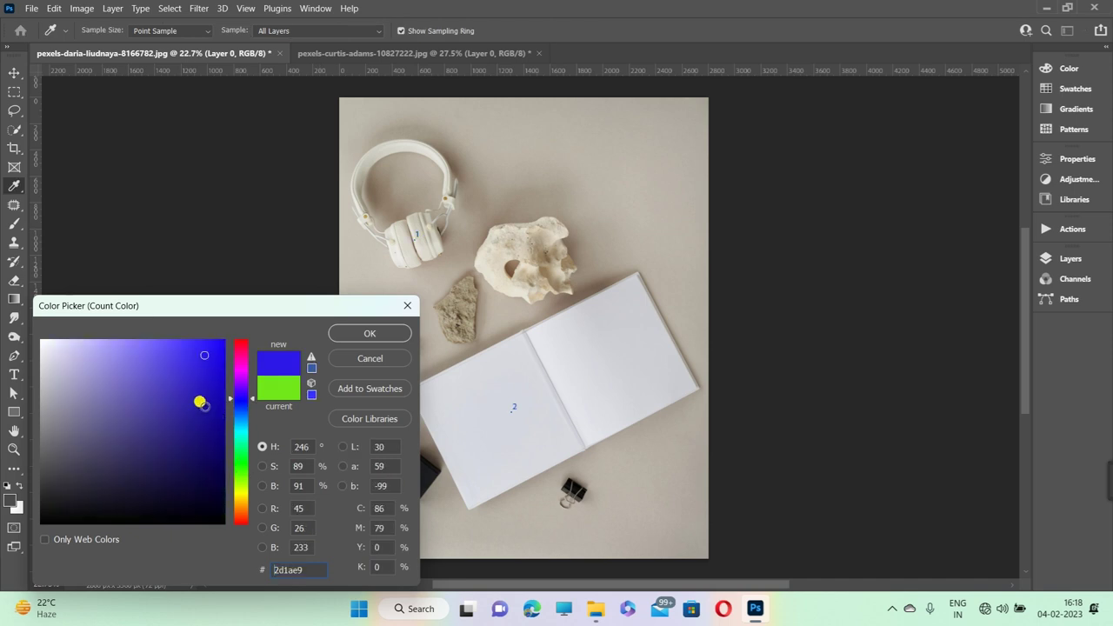
left_click(361, 334)
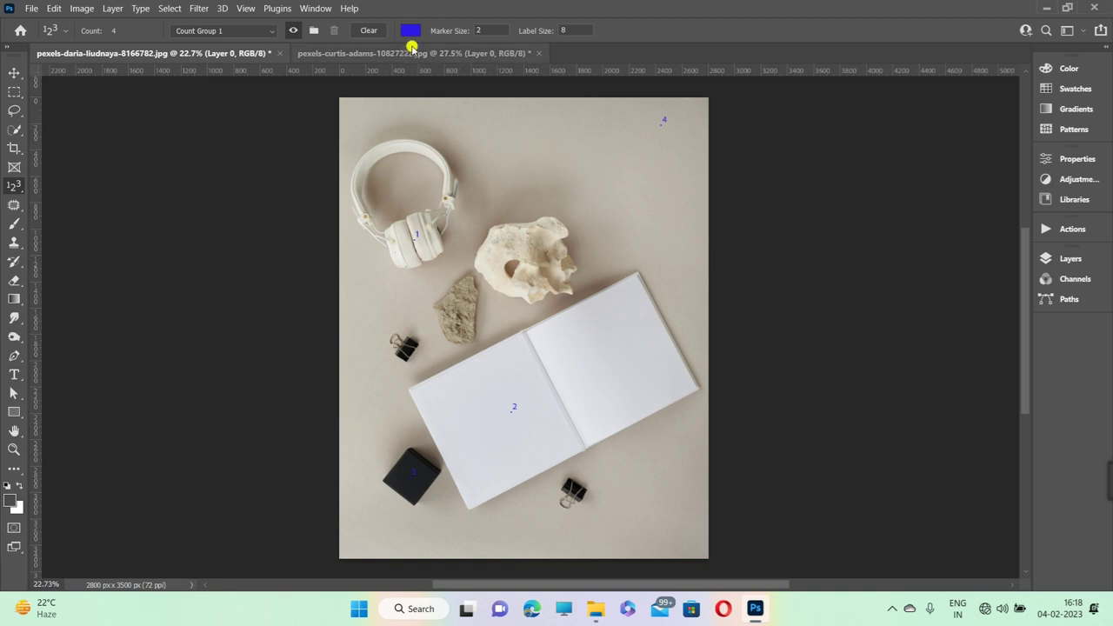
left_click(235, 33)
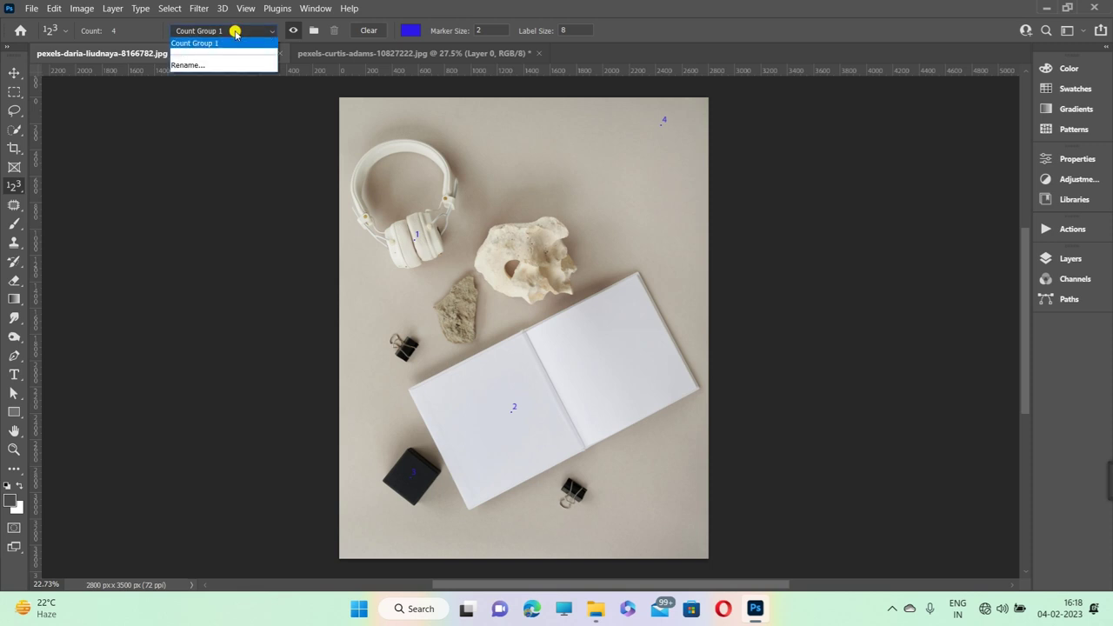
Check the Count Group list, then log the four markers as a Count 1 entry.
left_click(235, 33)
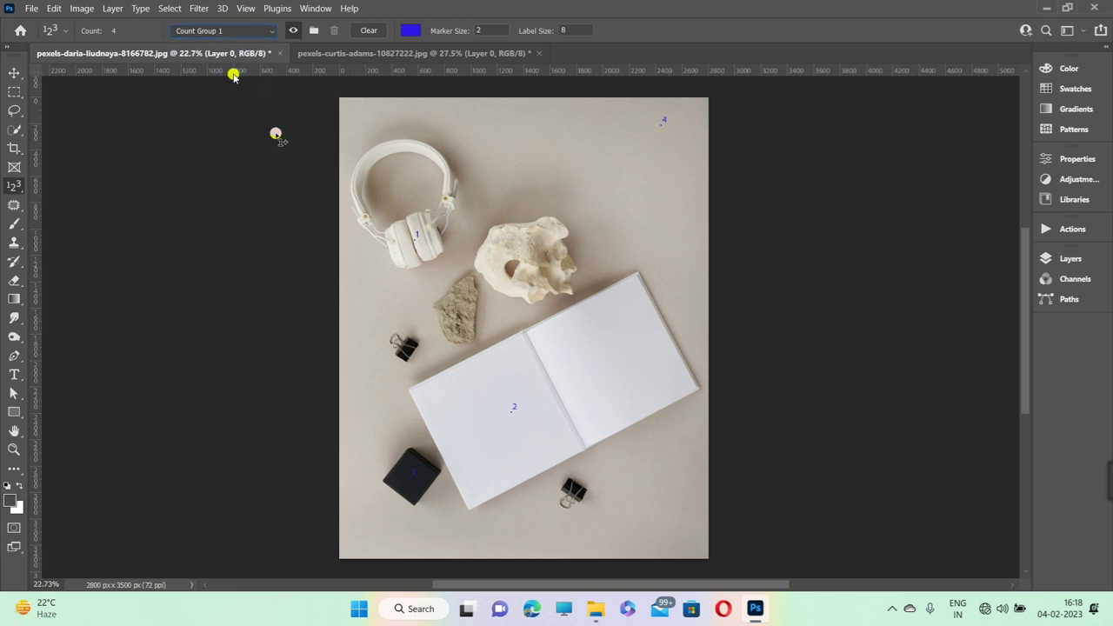
left_click(222, 36)
left_click(82, 8)
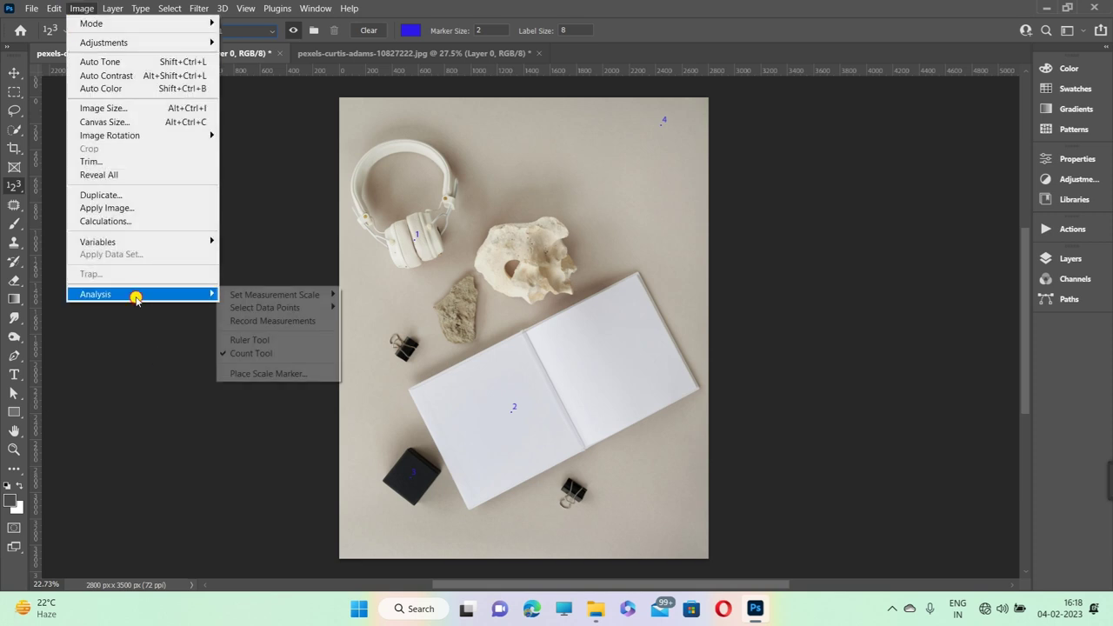
left_click(268, 318)
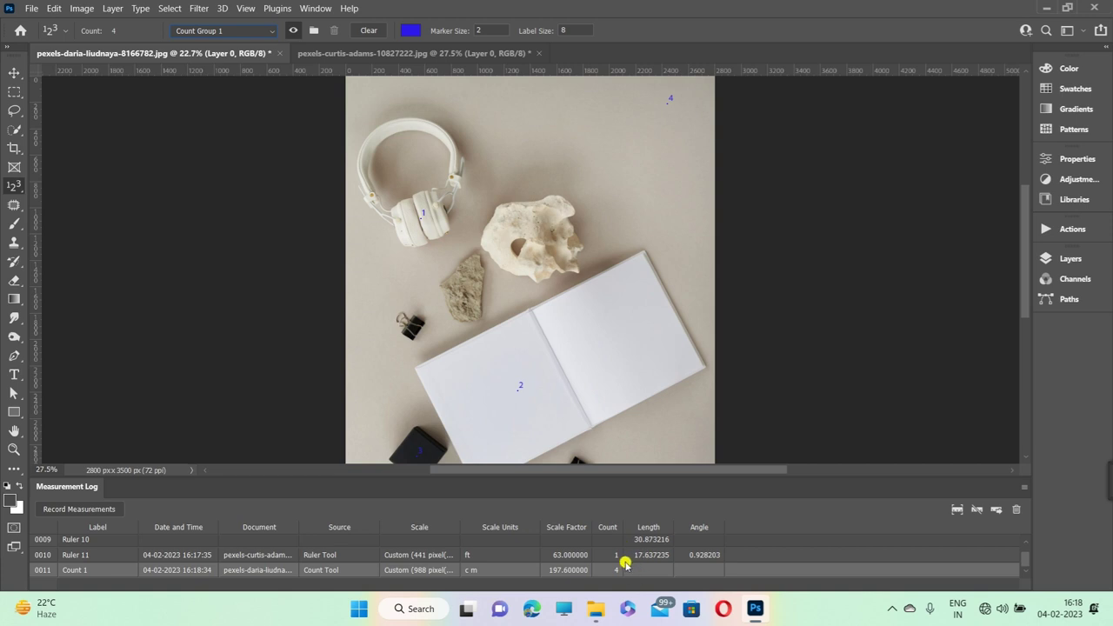
left_click(81, 8)
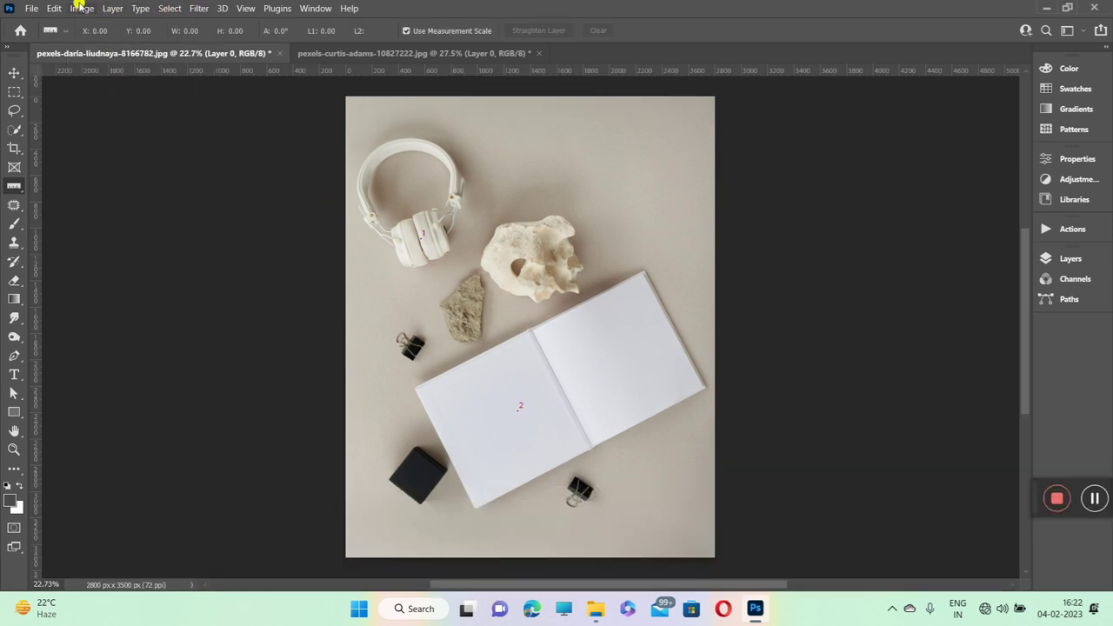
Place a 15 cm scale marker with a 72 pt Arial label at the bottom.
left_click(81, 8)
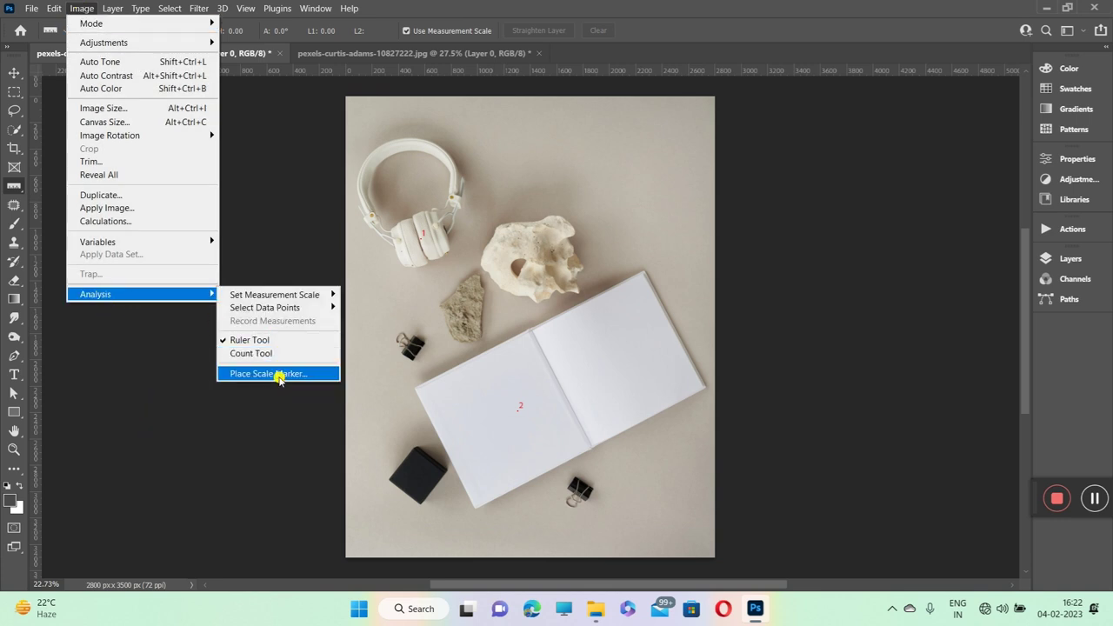
left_click(279, 374)
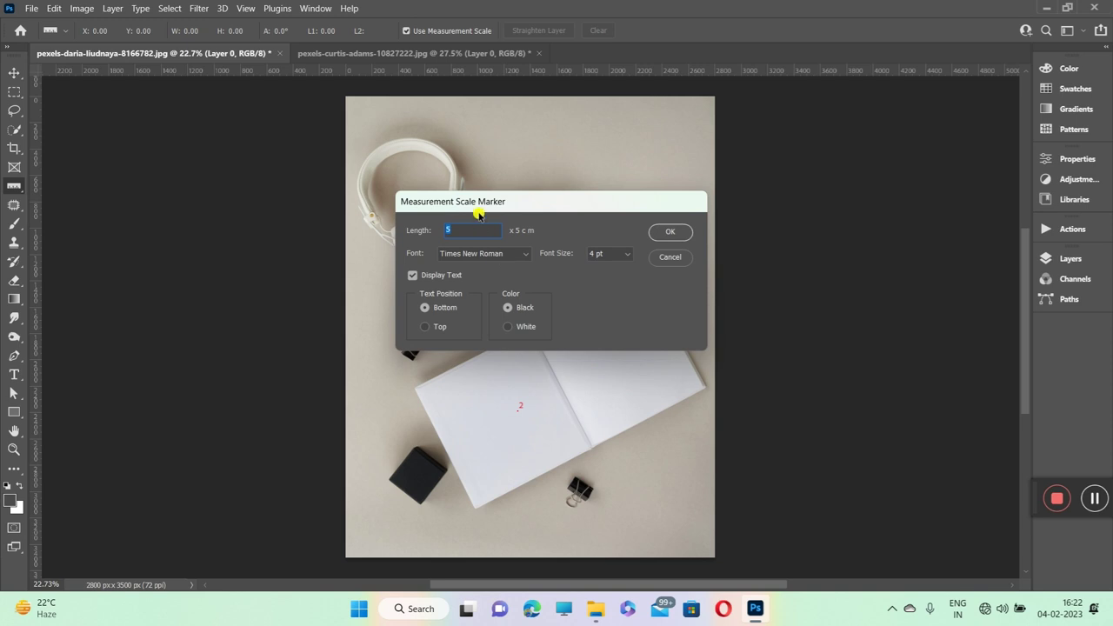
left_click_drag(483, 206, 726, 232)
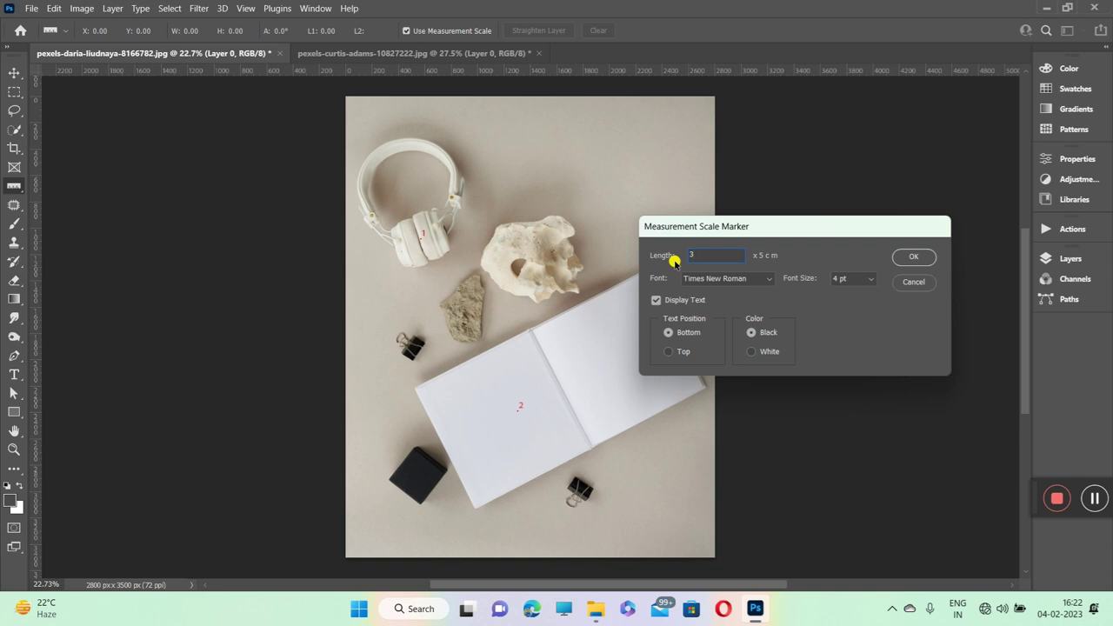
left_click(856, 280)
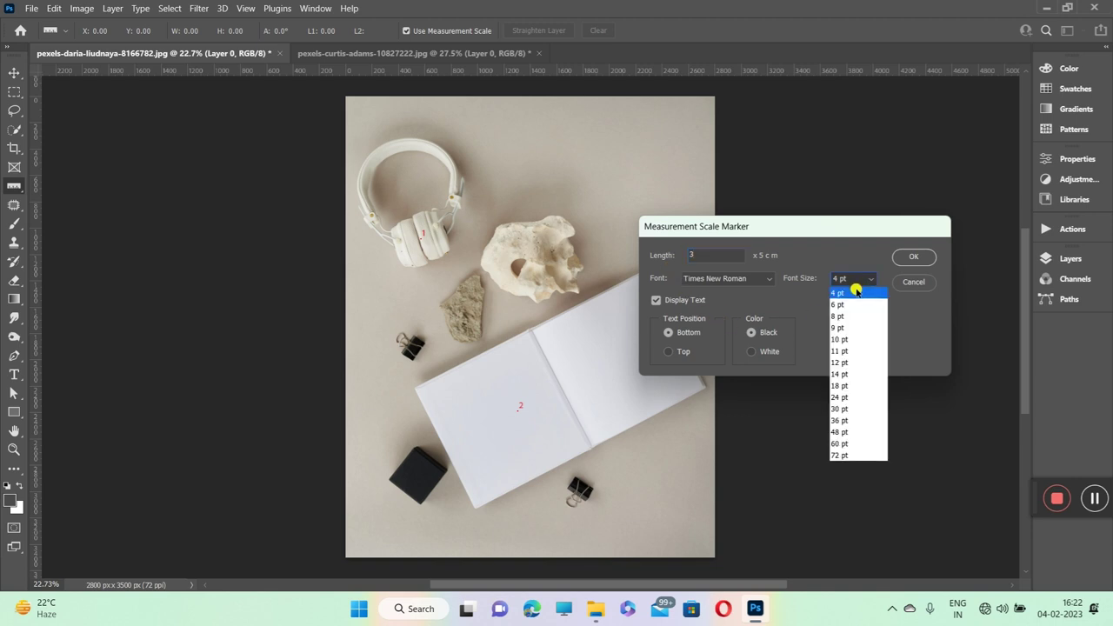
left_click(840, 454)
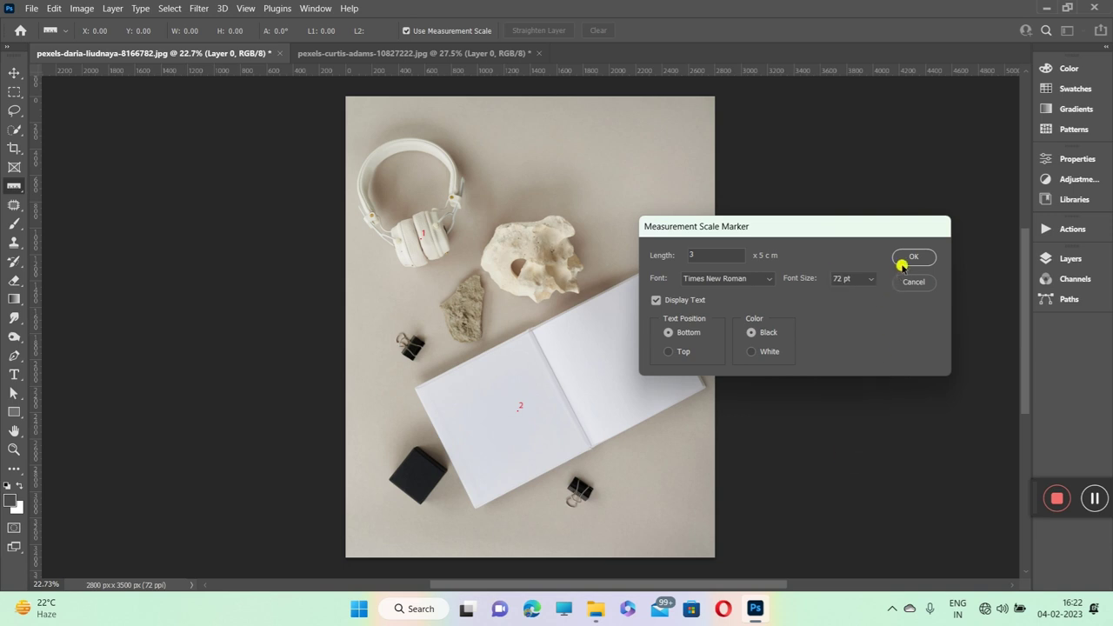
left_click(759, 282)
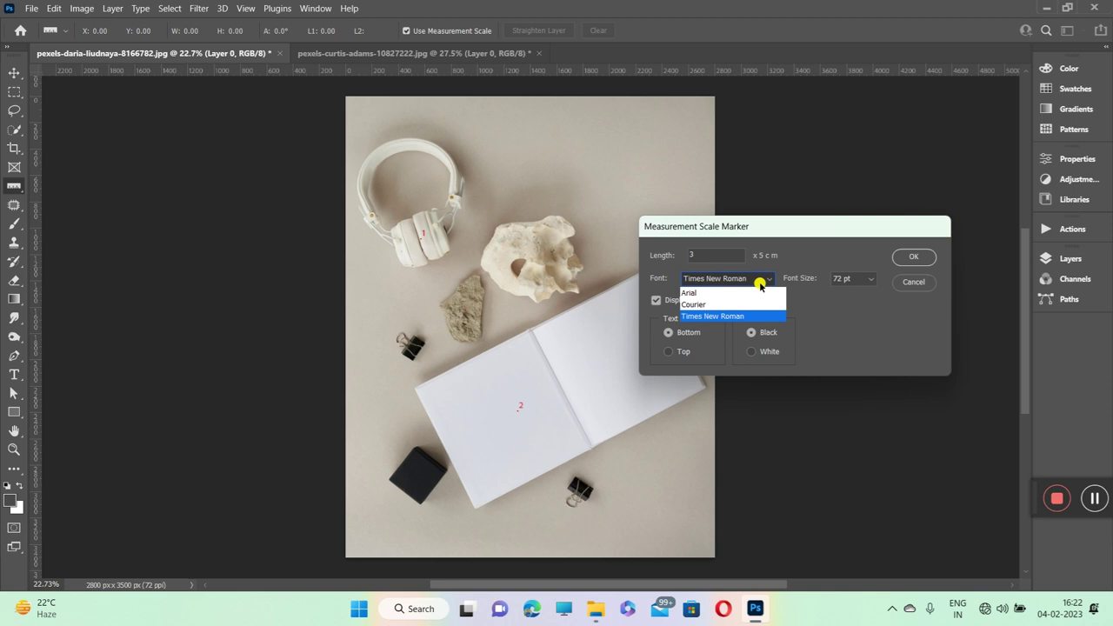
left_click(760, 281)
left_click(760, 281)
left_click(688, 295)
left_click(908, 258)
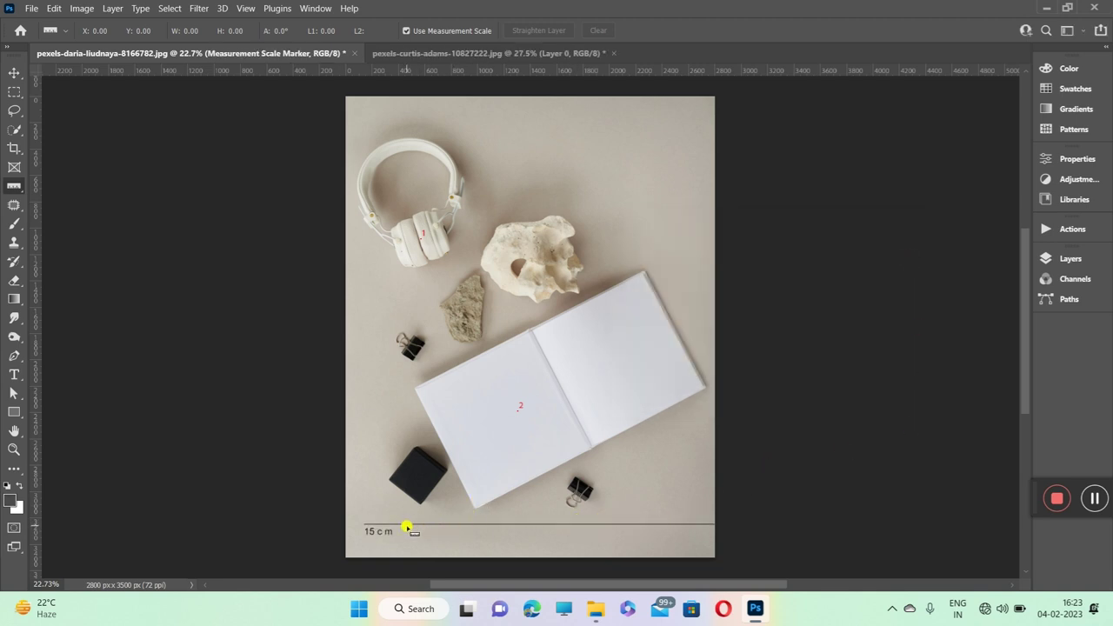
Clear the stray ruler line and scroll to check the placed scale bar.
left_click_drag(374, 524, 358, 526)
left_click(409, 532)
scroll(571, 523, "up", 1)
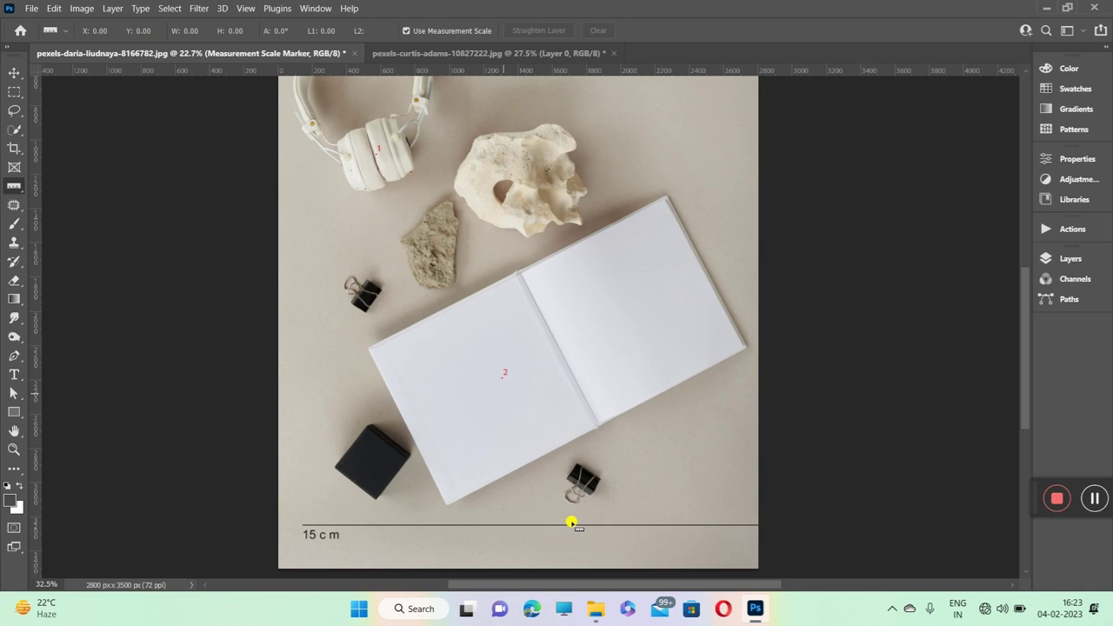
scroll(571, 522, "up", 1)
scroll(304, 515, "down", 1)
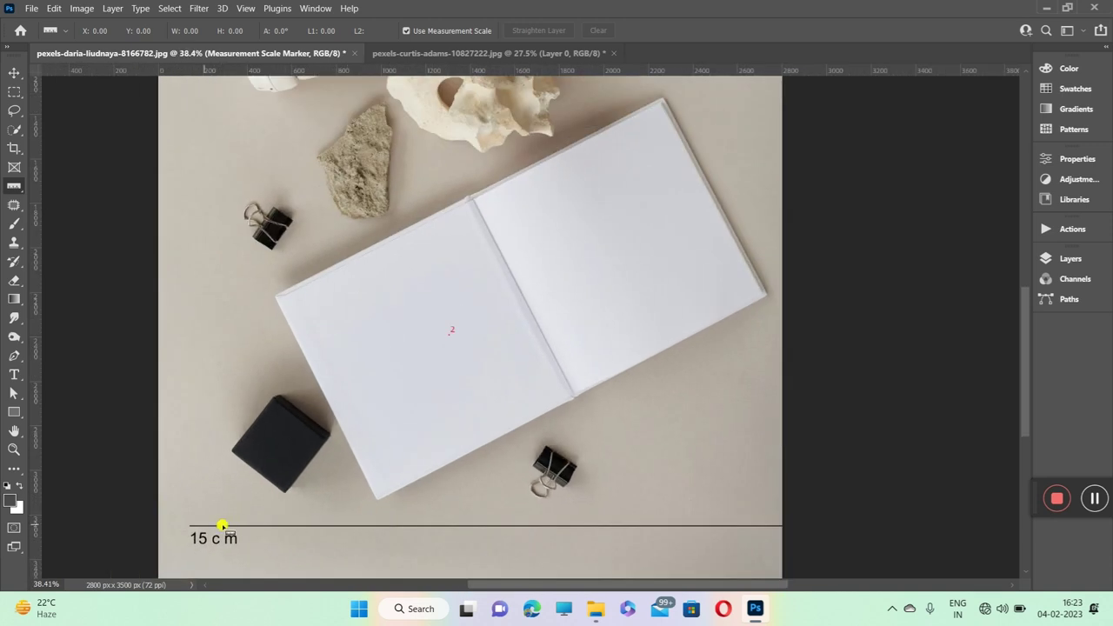
scroll(742, 490, "down", 1)
scroll(743, 491, "down", 1)
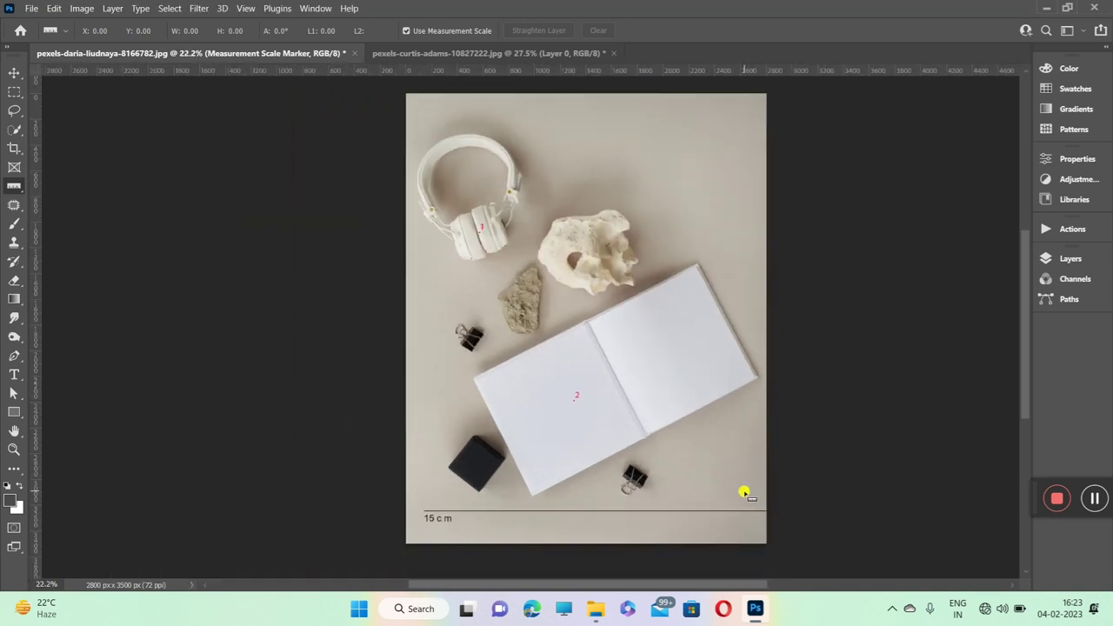
left_click(78, 9)
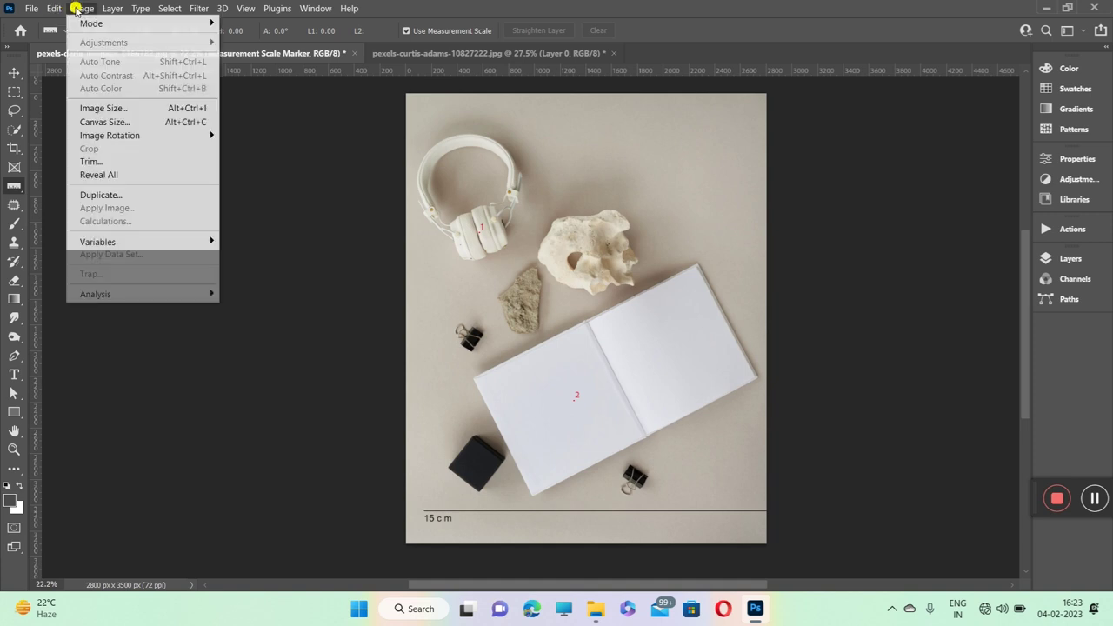
mouse_move(95, 294)
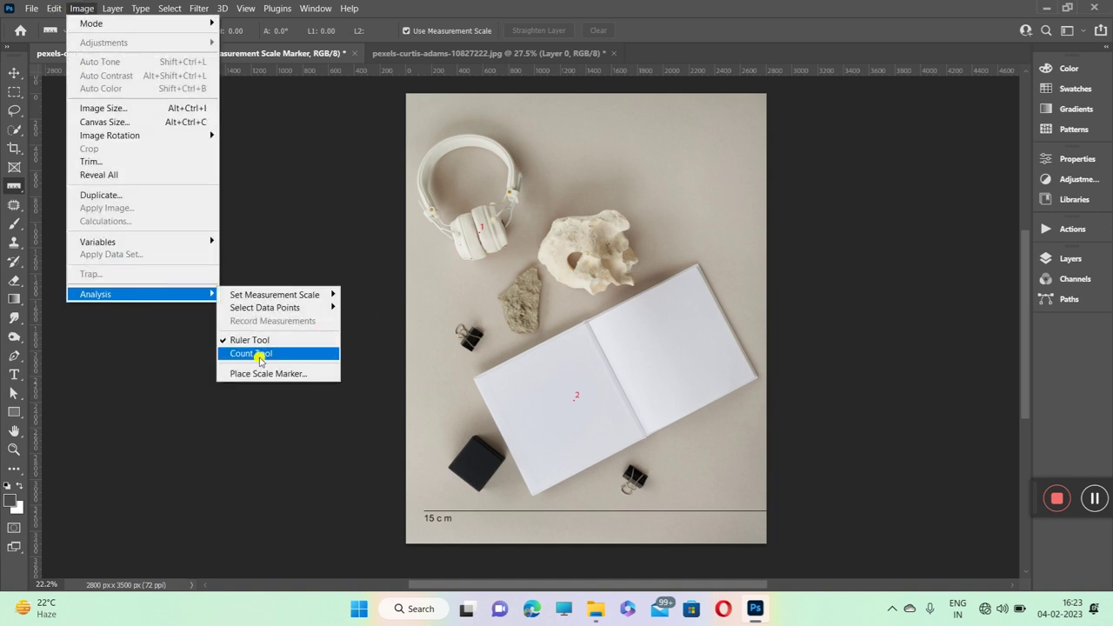
Remove the existing scale marker, keeping the label positioned below the bar.
left_click(259, 373)
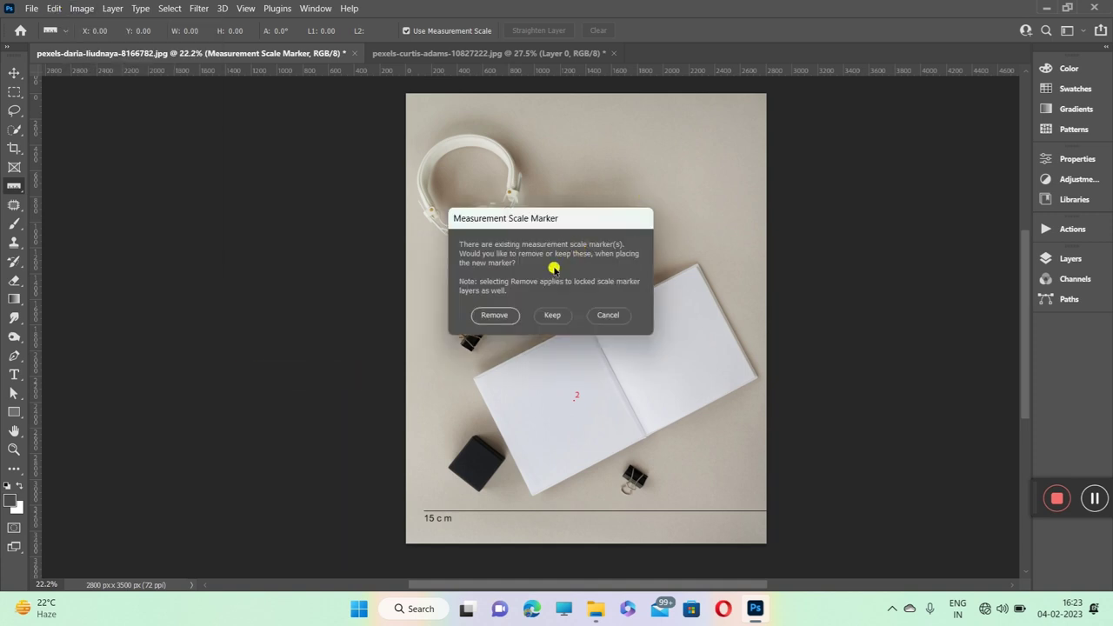
left_click_drag(505, 216, 771, 197)
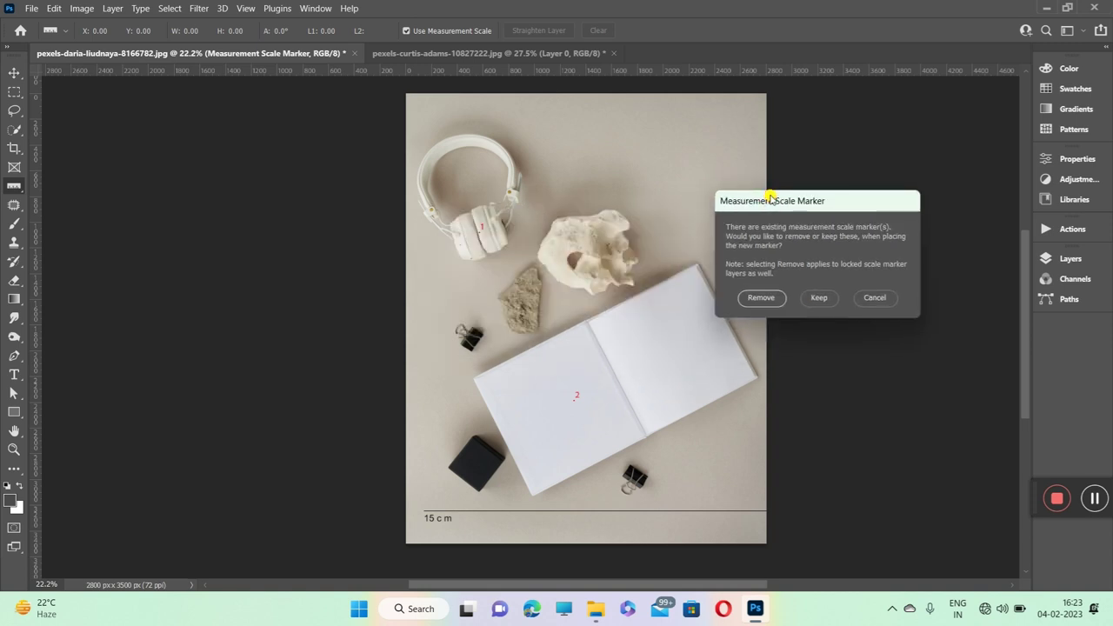
left_click(761, 299)
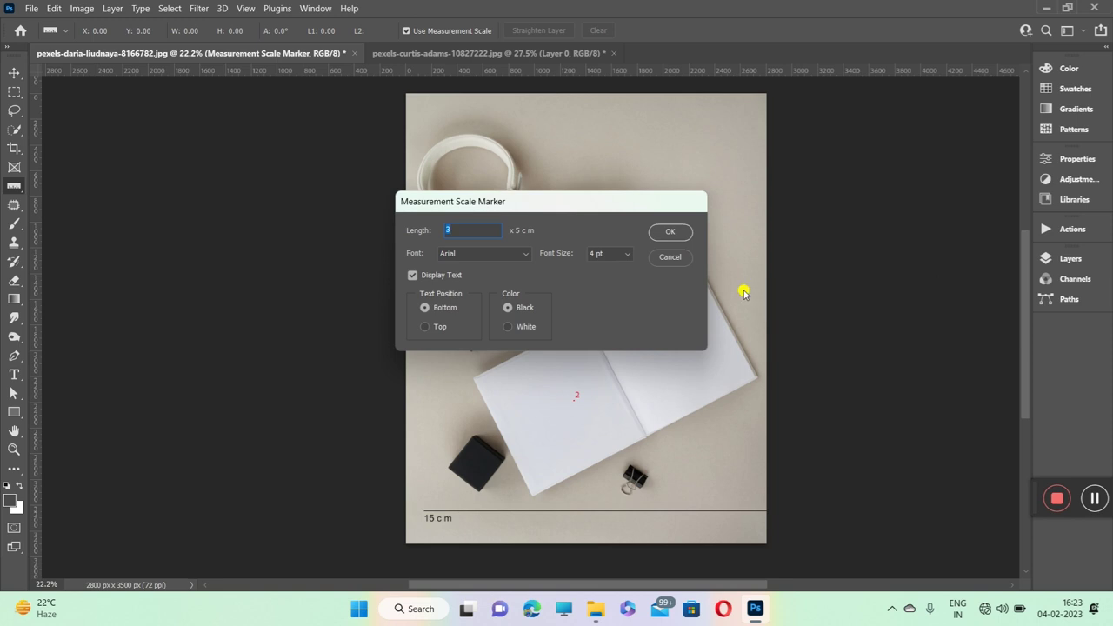
left_click_drag(548, 200, 652, 207)
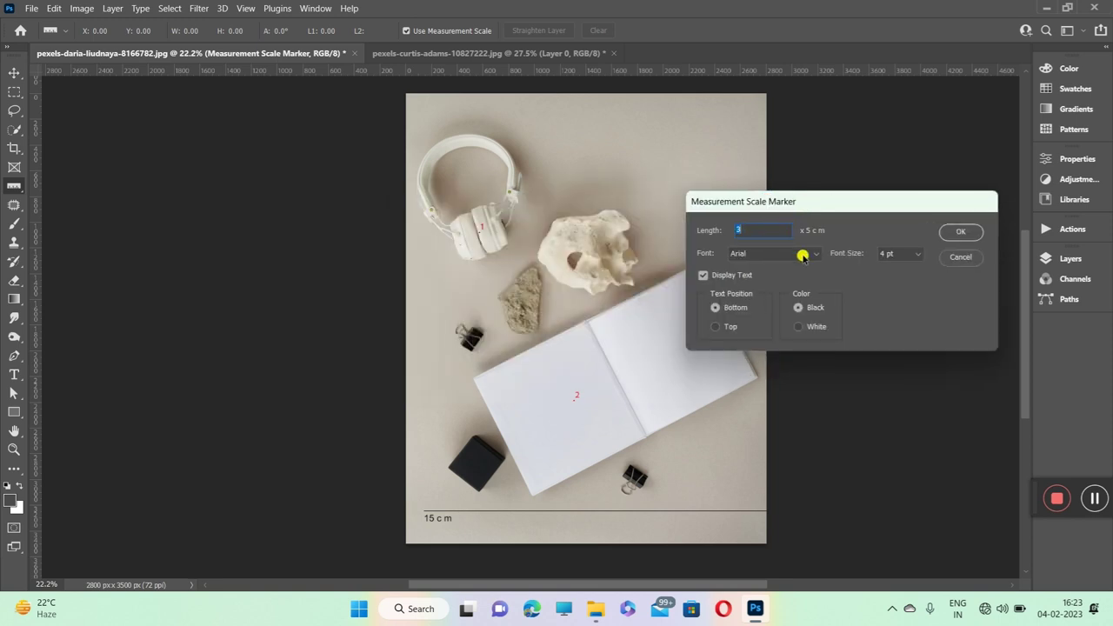
left_click(716, 306)
Set the label to 30 pt Courier and place the new 15 cm scale bar.
left_click(799, 253)
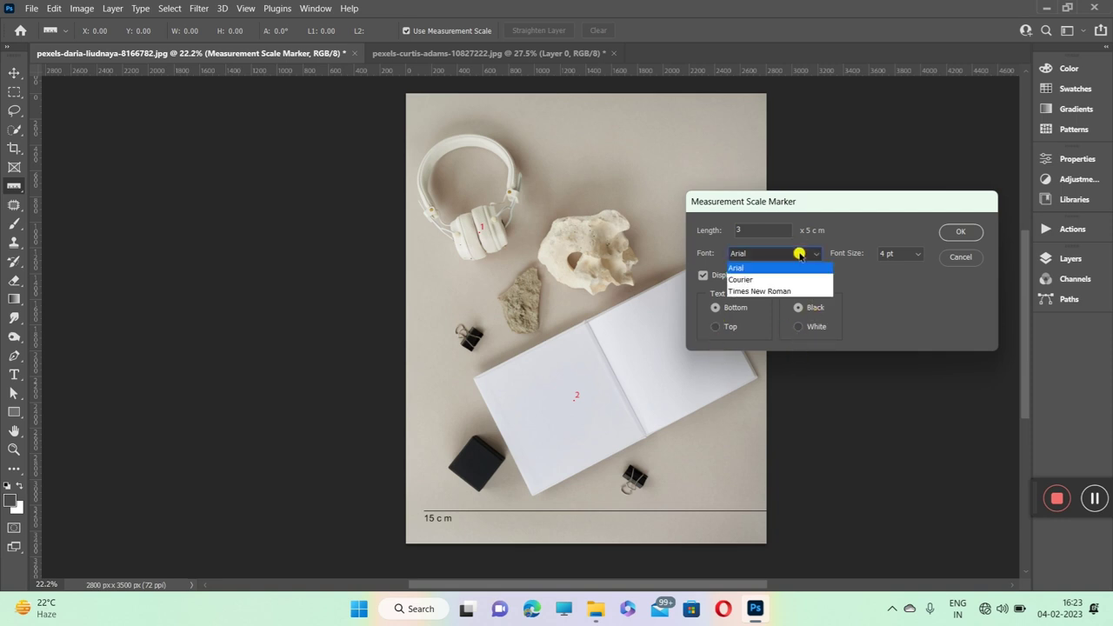
left_click(758, 282)
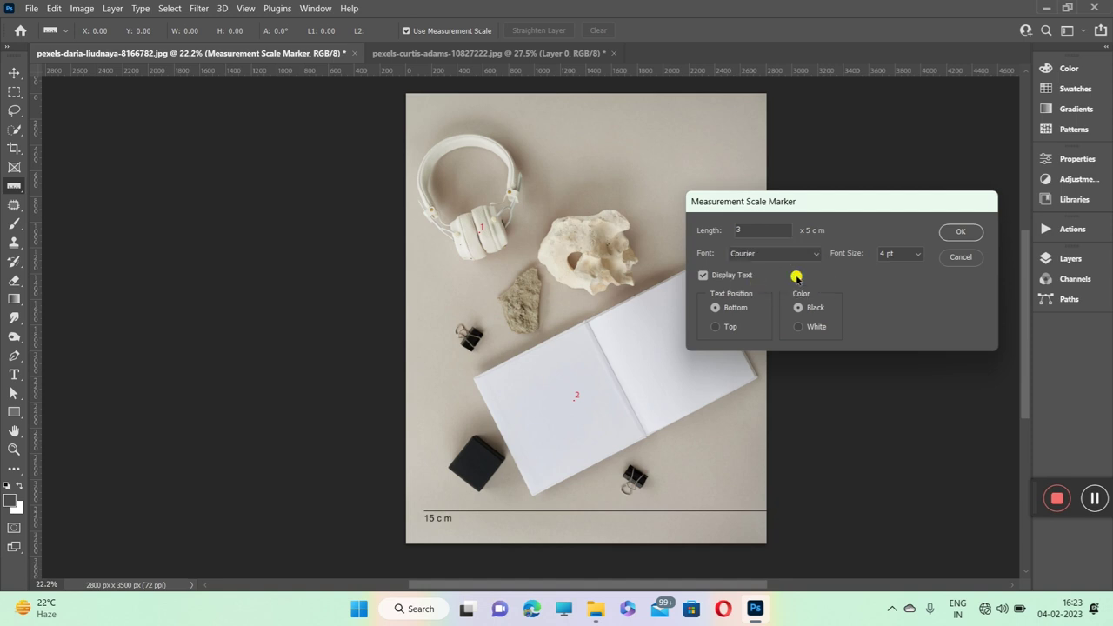
left_click_drag(834, 205, 805, 209)
left_click(868, 256)
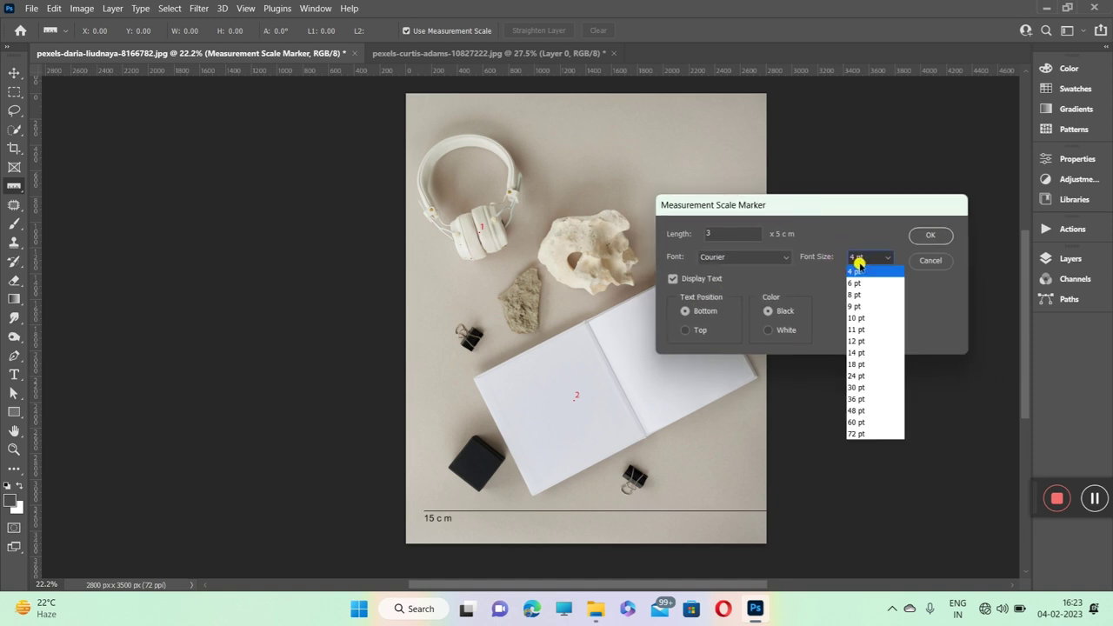
left_click(865, 387)
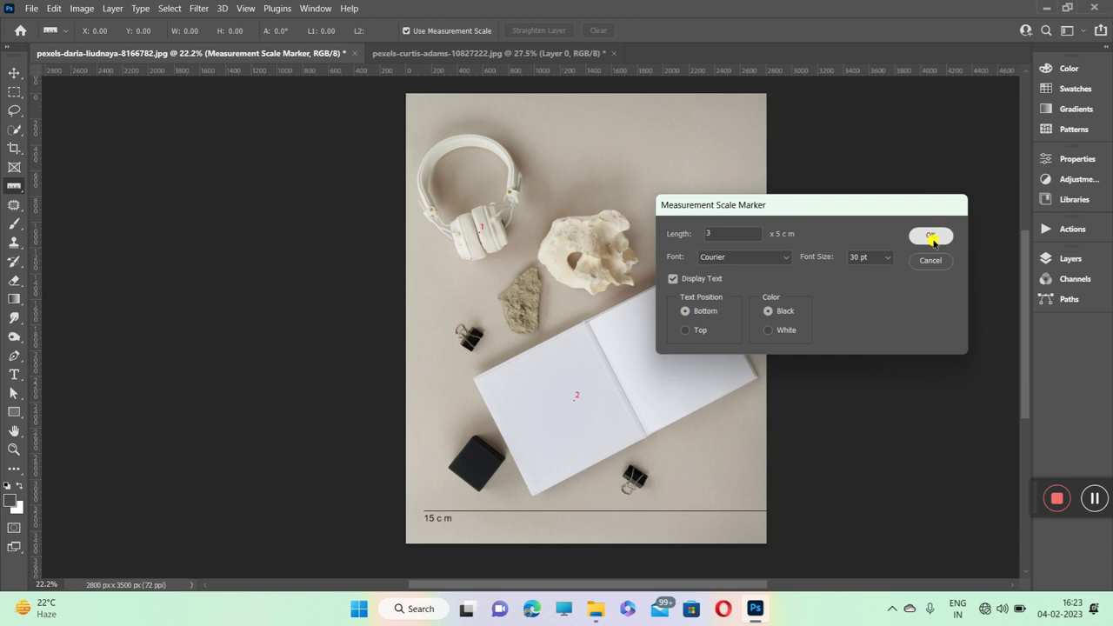
left_click(931, 235)
scroll(436, 520, "up", 2)
scroll(437, 520, "up", 1)
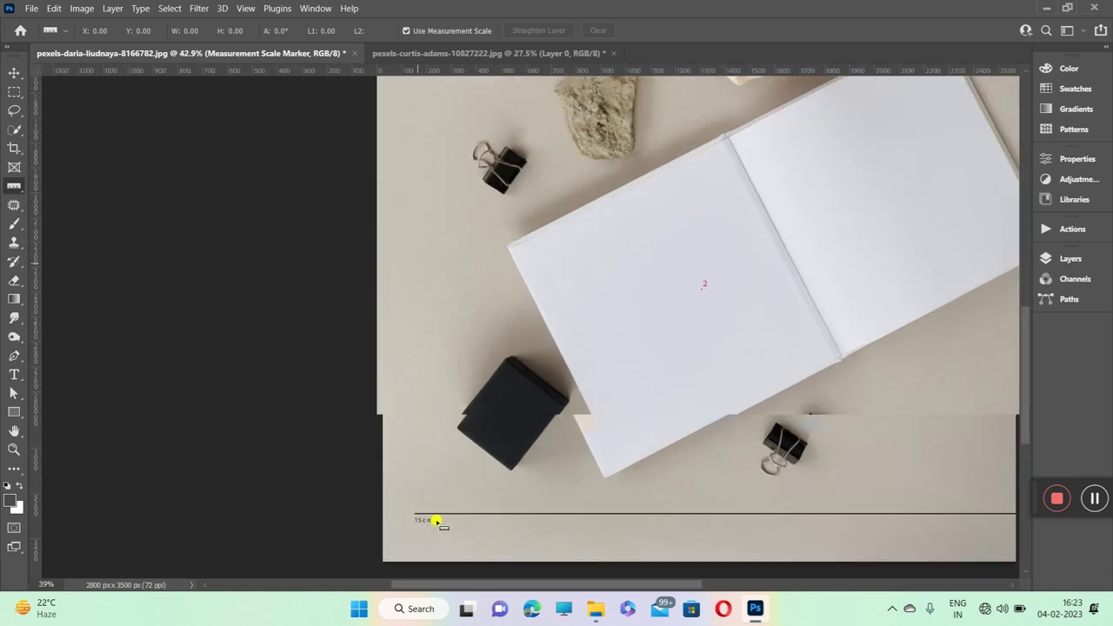
scroll(437, 520, "up", 2)
scroll(445, 520, "down", 2)
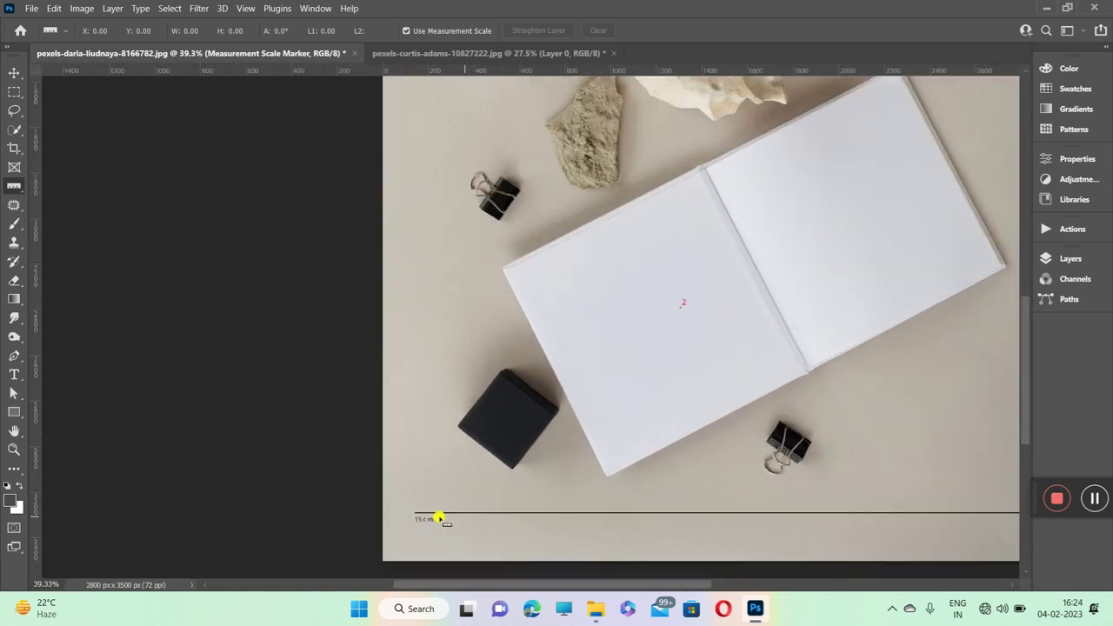
scroll(445, 520, "down", 1)
scroll(446, 519, "down", 1)
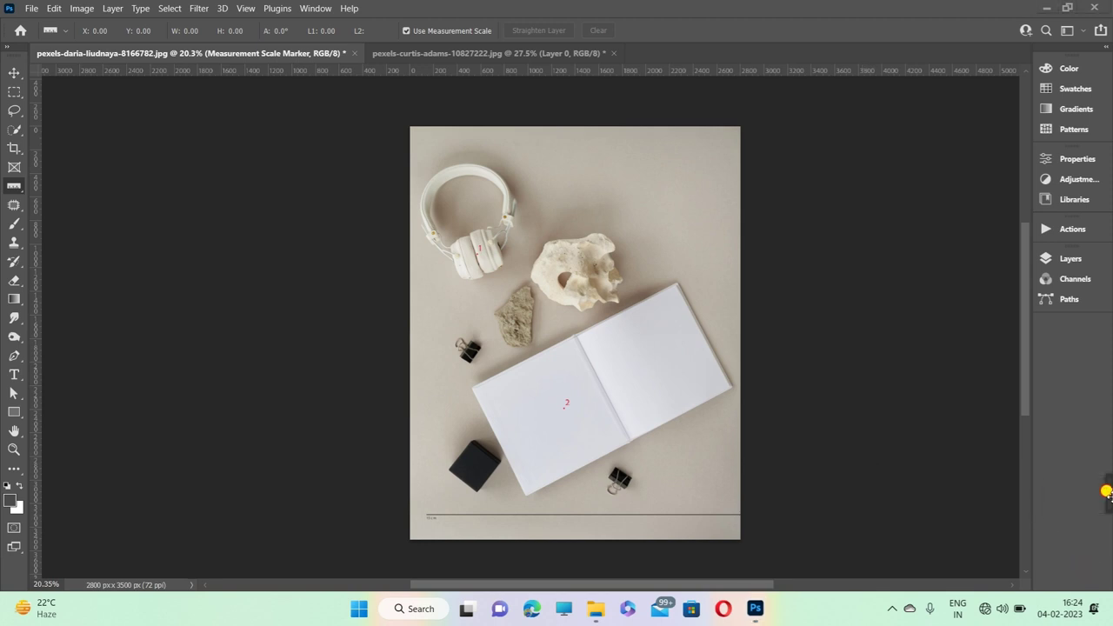
left_click(82, 8)
mouse_move(96, 294)
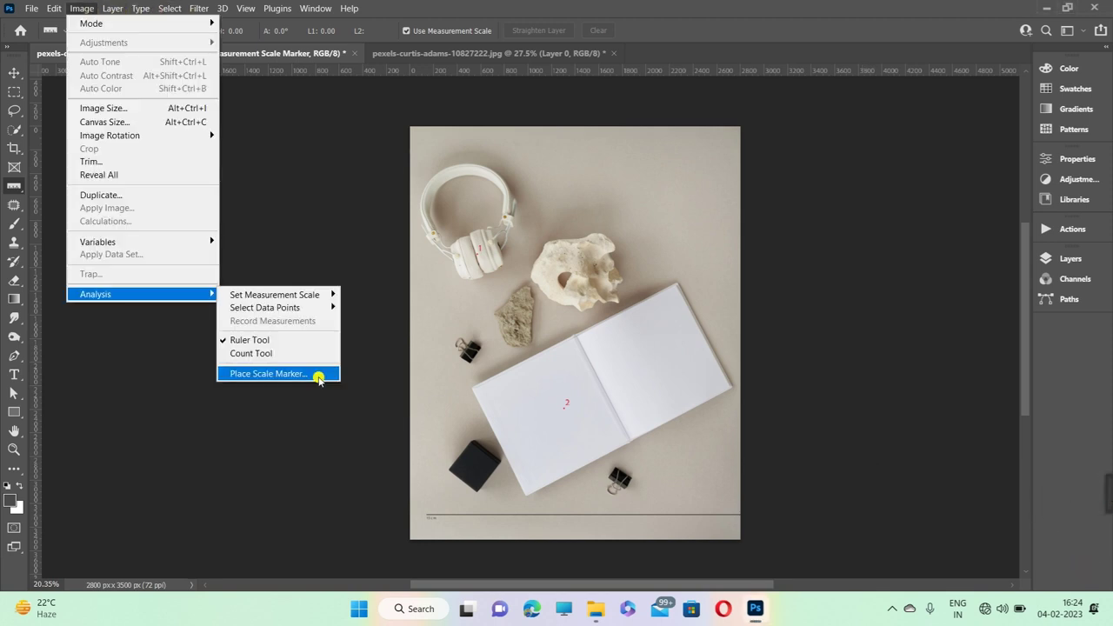